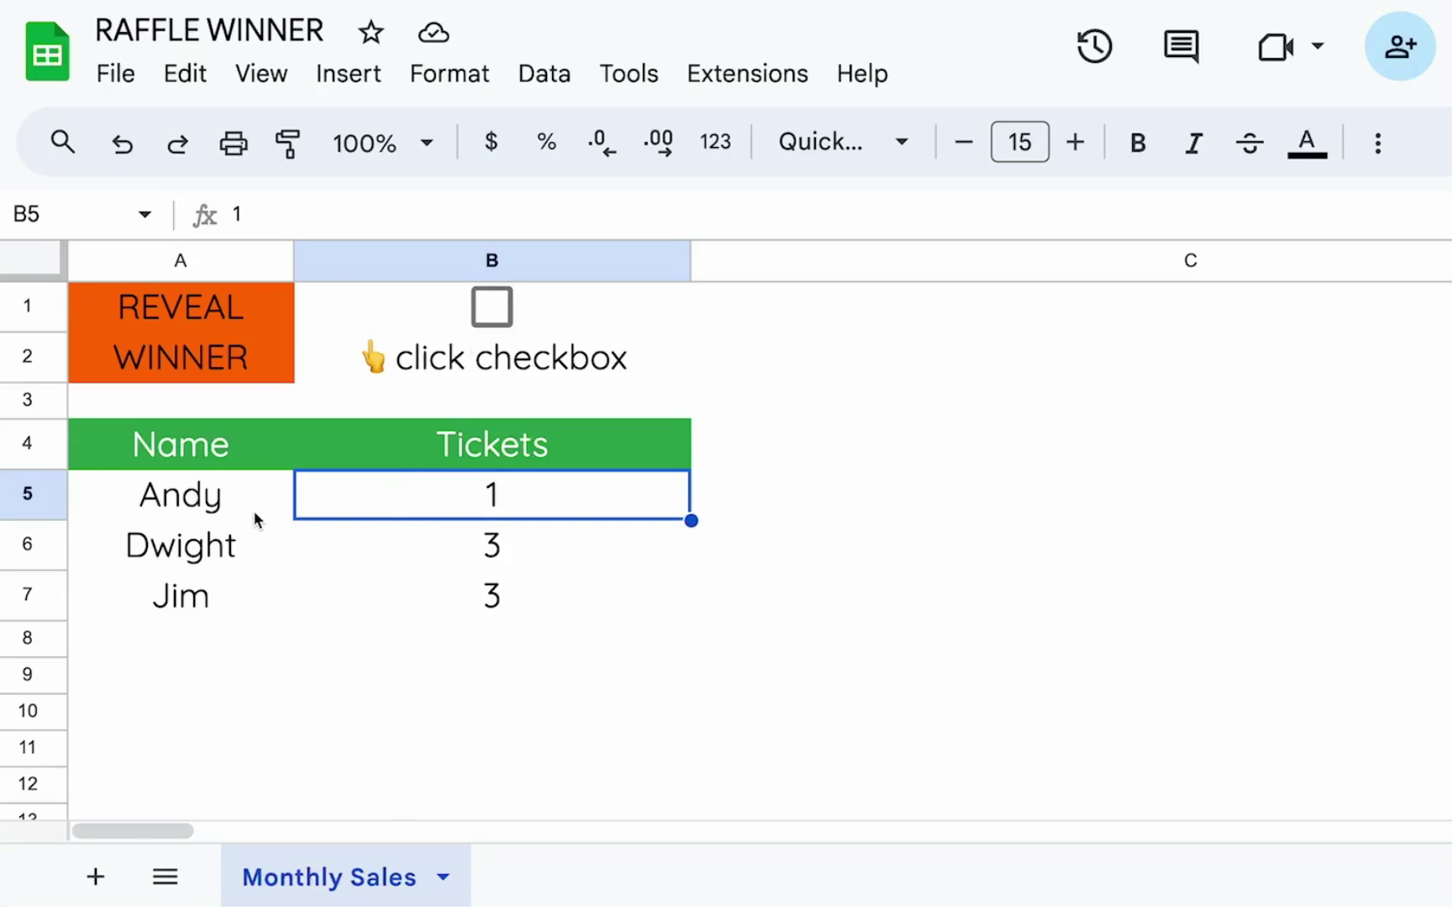
# - Examine the participant names and their ticket counts in A5:B7
pyautogui.click(246, 548)
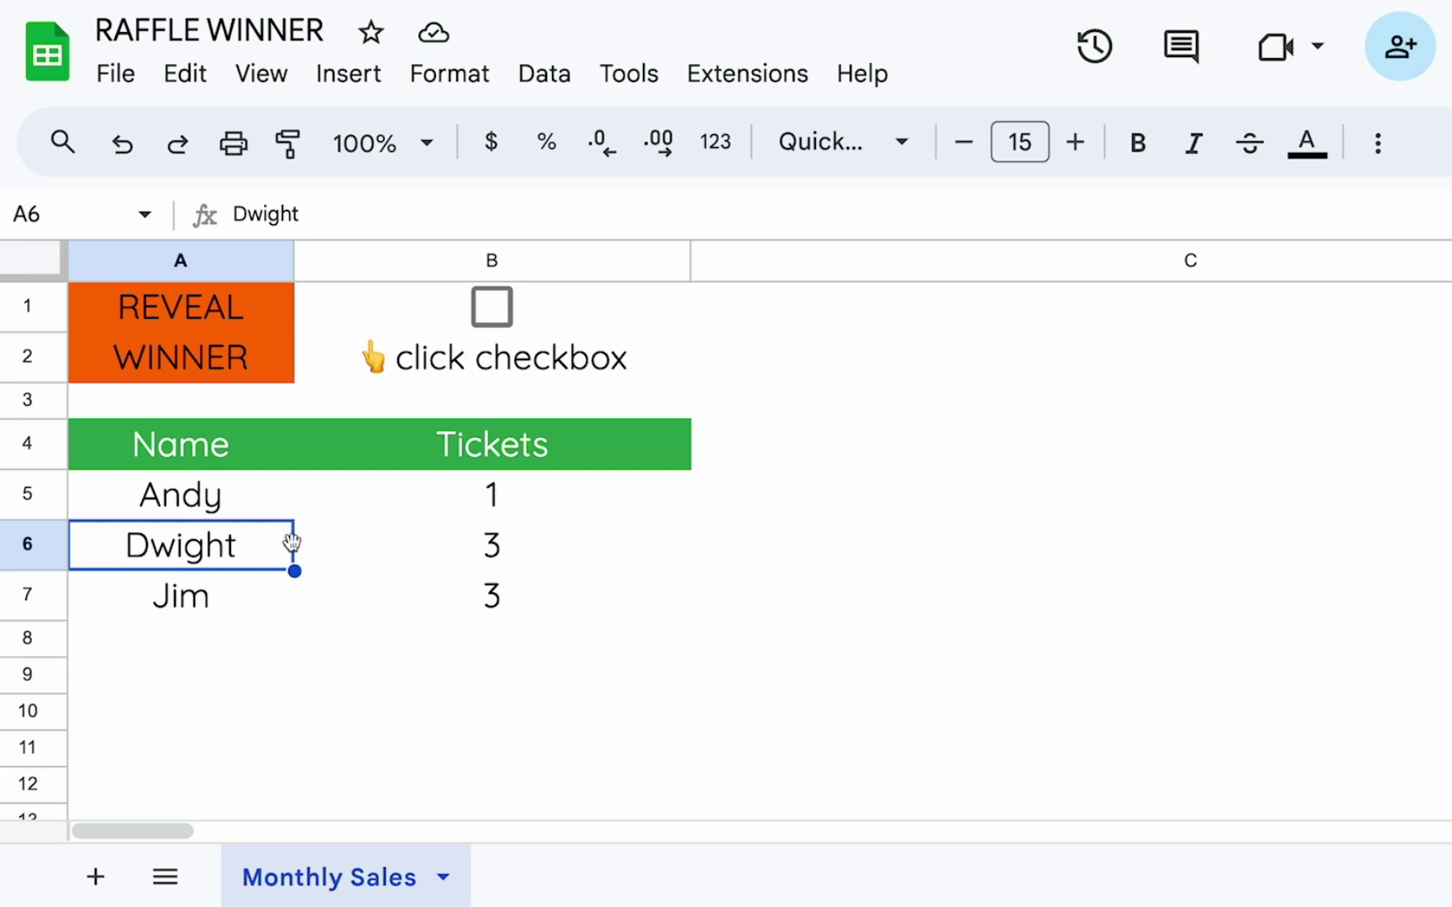
pyautogui.click(212, 504)
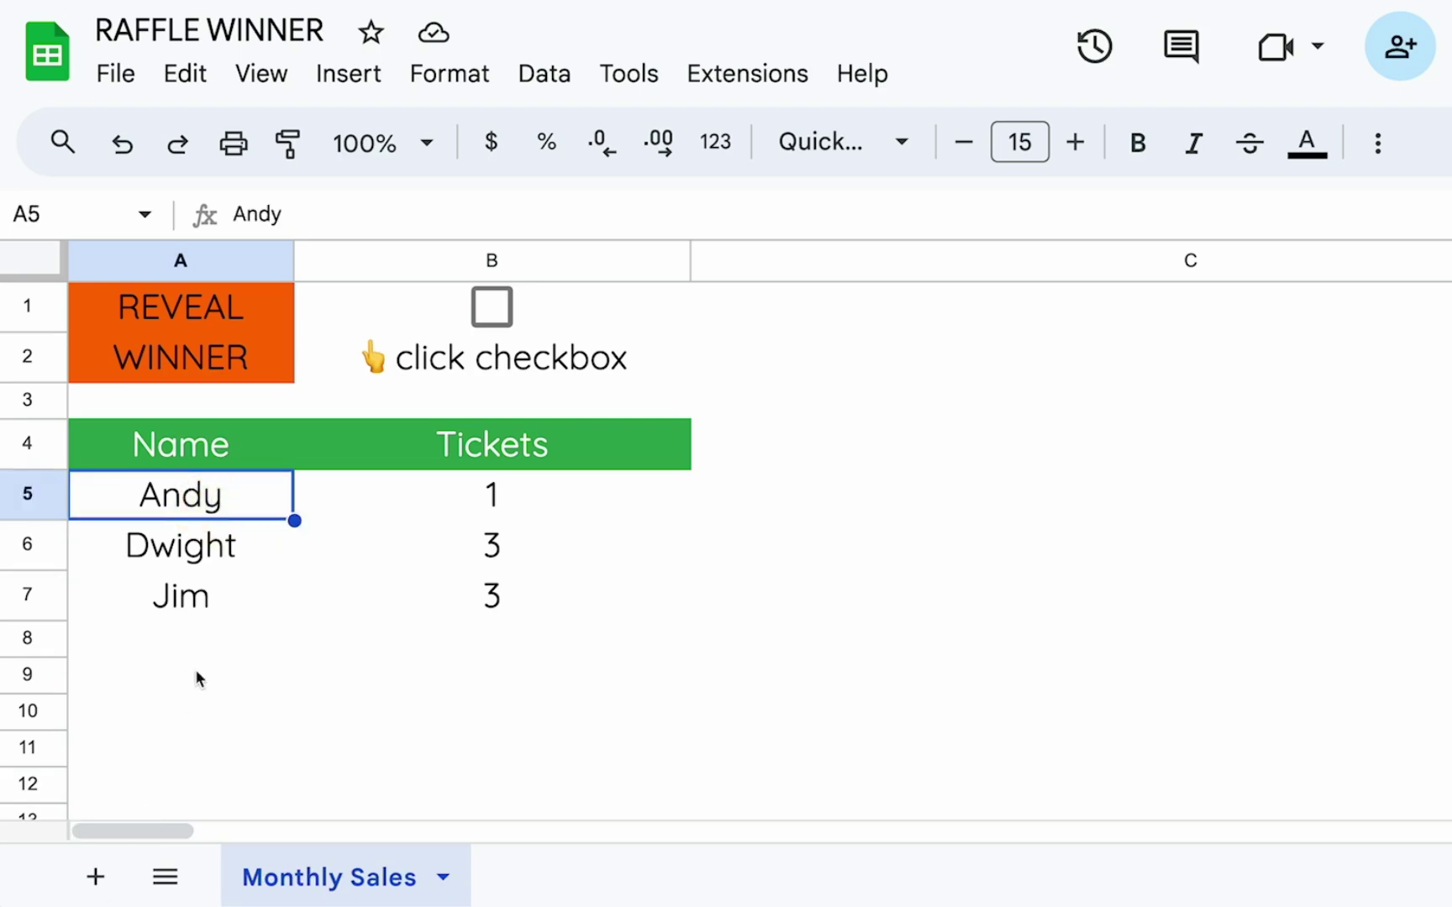
pyautogui.click(209, 494)
pyautogui.click(446, 498)
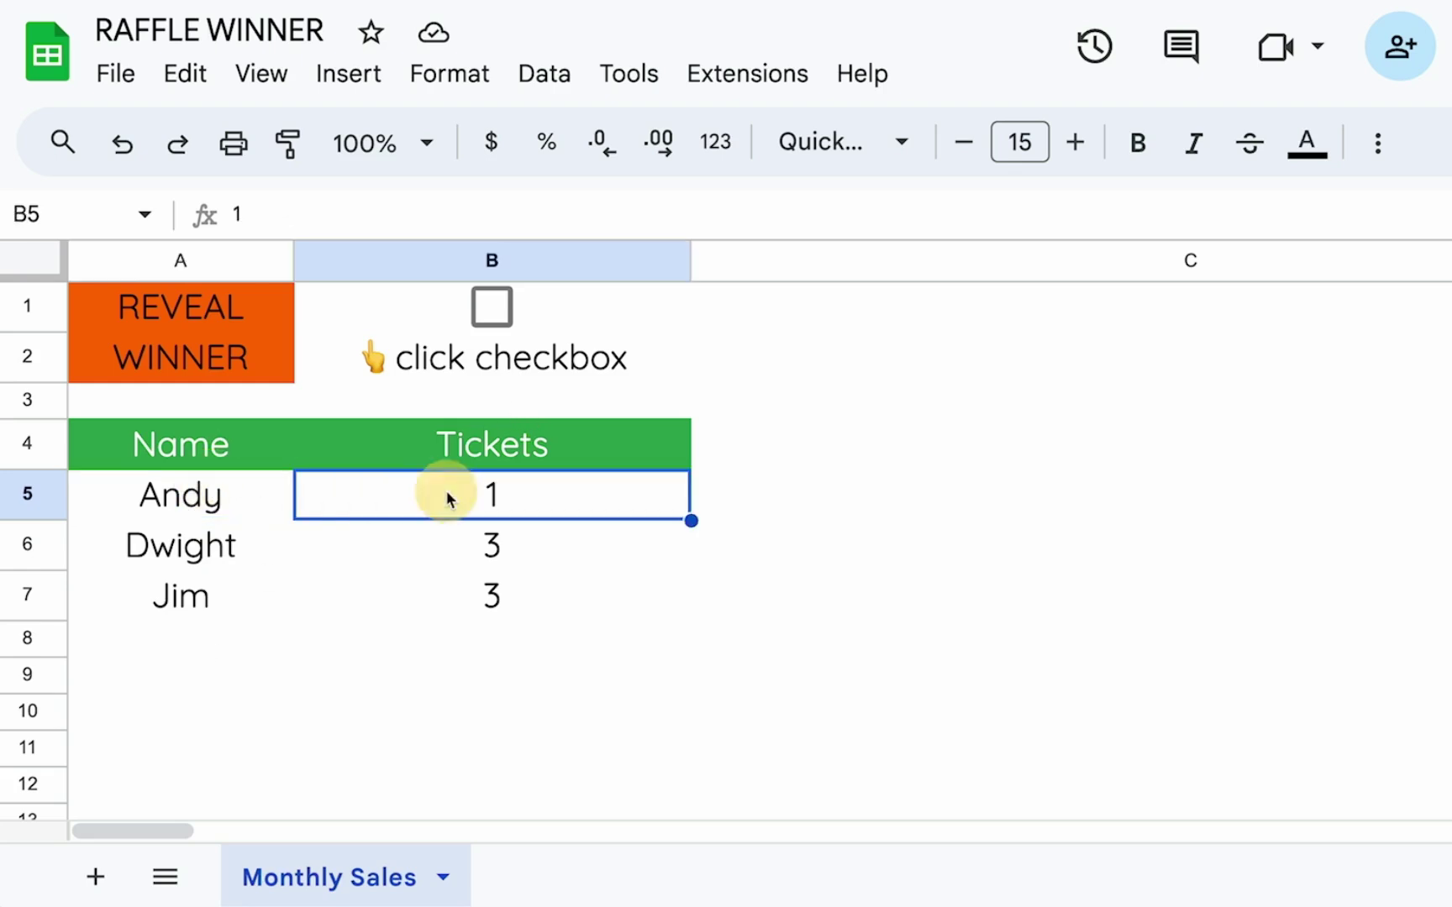
pyautogui.moveTo(206, 509); pyautogui.dragTo(495, 588)
pyautogui.click(201, 514)
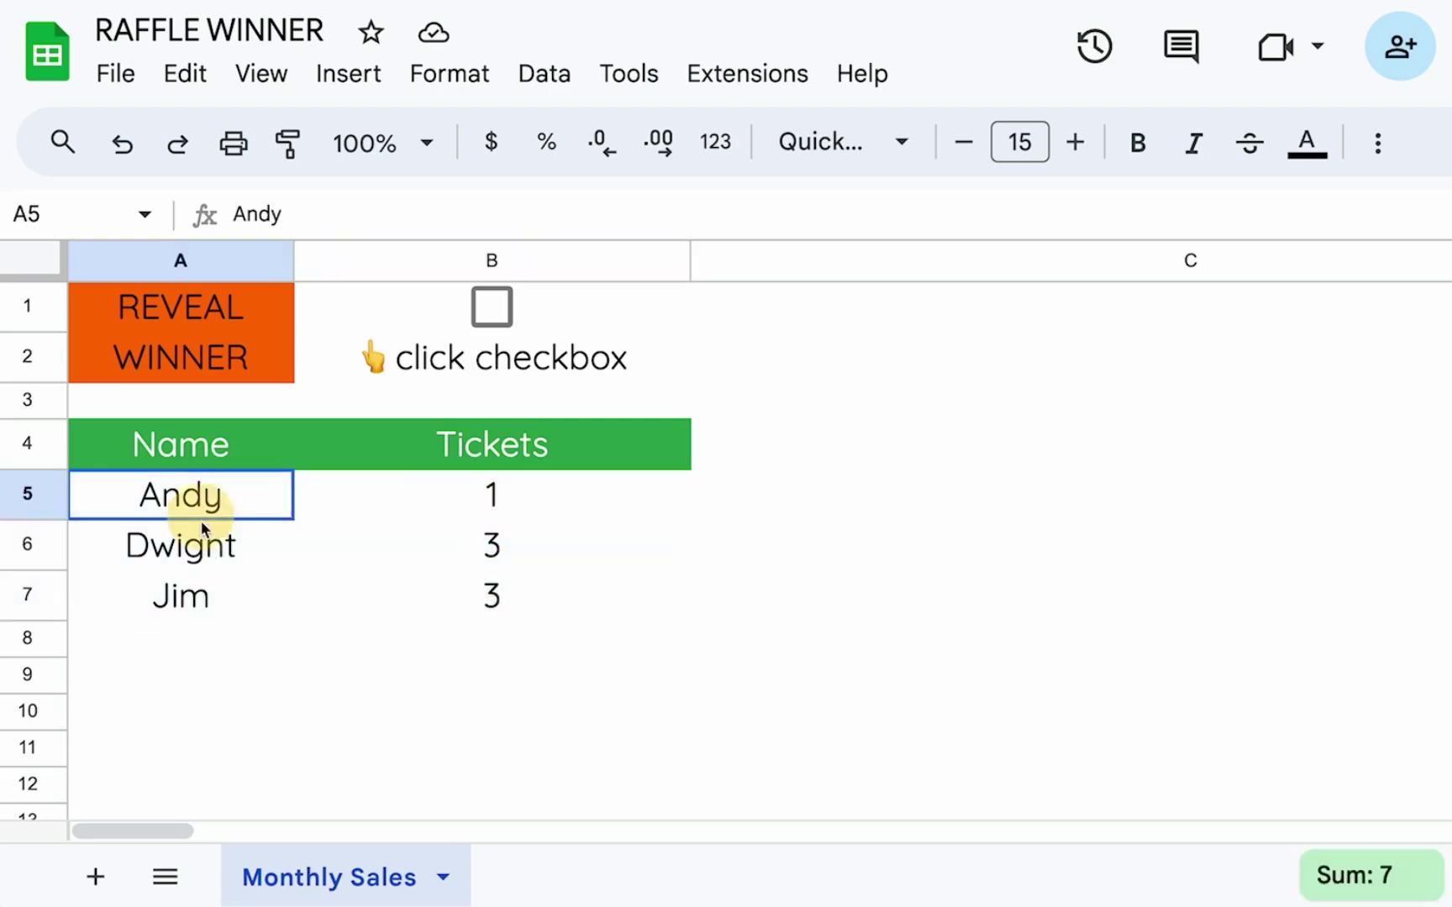
pyautogui.click(441, 509)
pyautogui.click(261, 545)
pyautogui.click(336, 555)
pyautogui.click(396, 593)
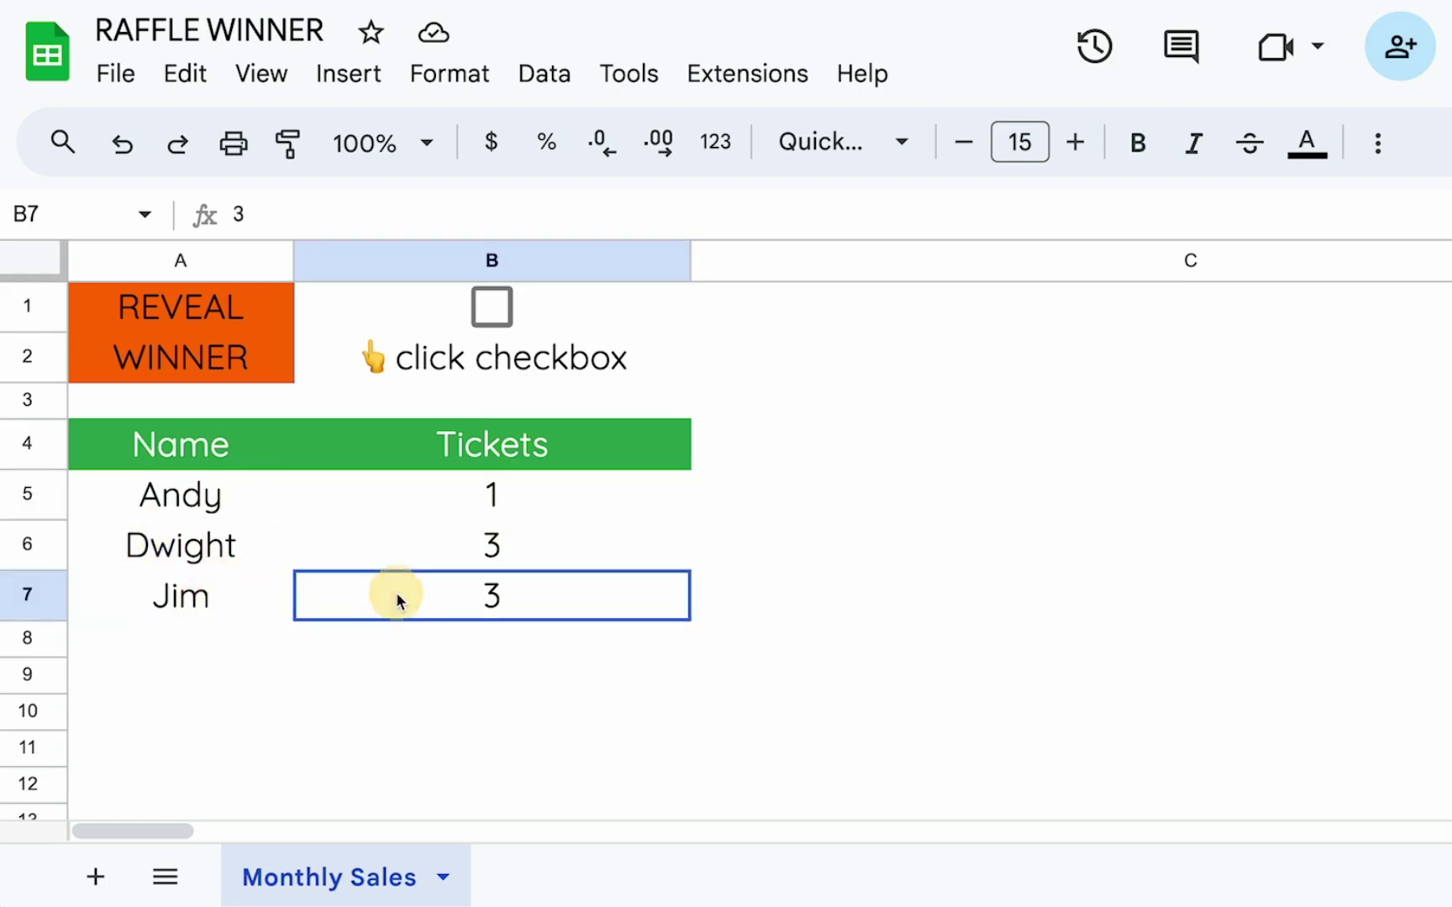
pyautogui.click(208, 601)
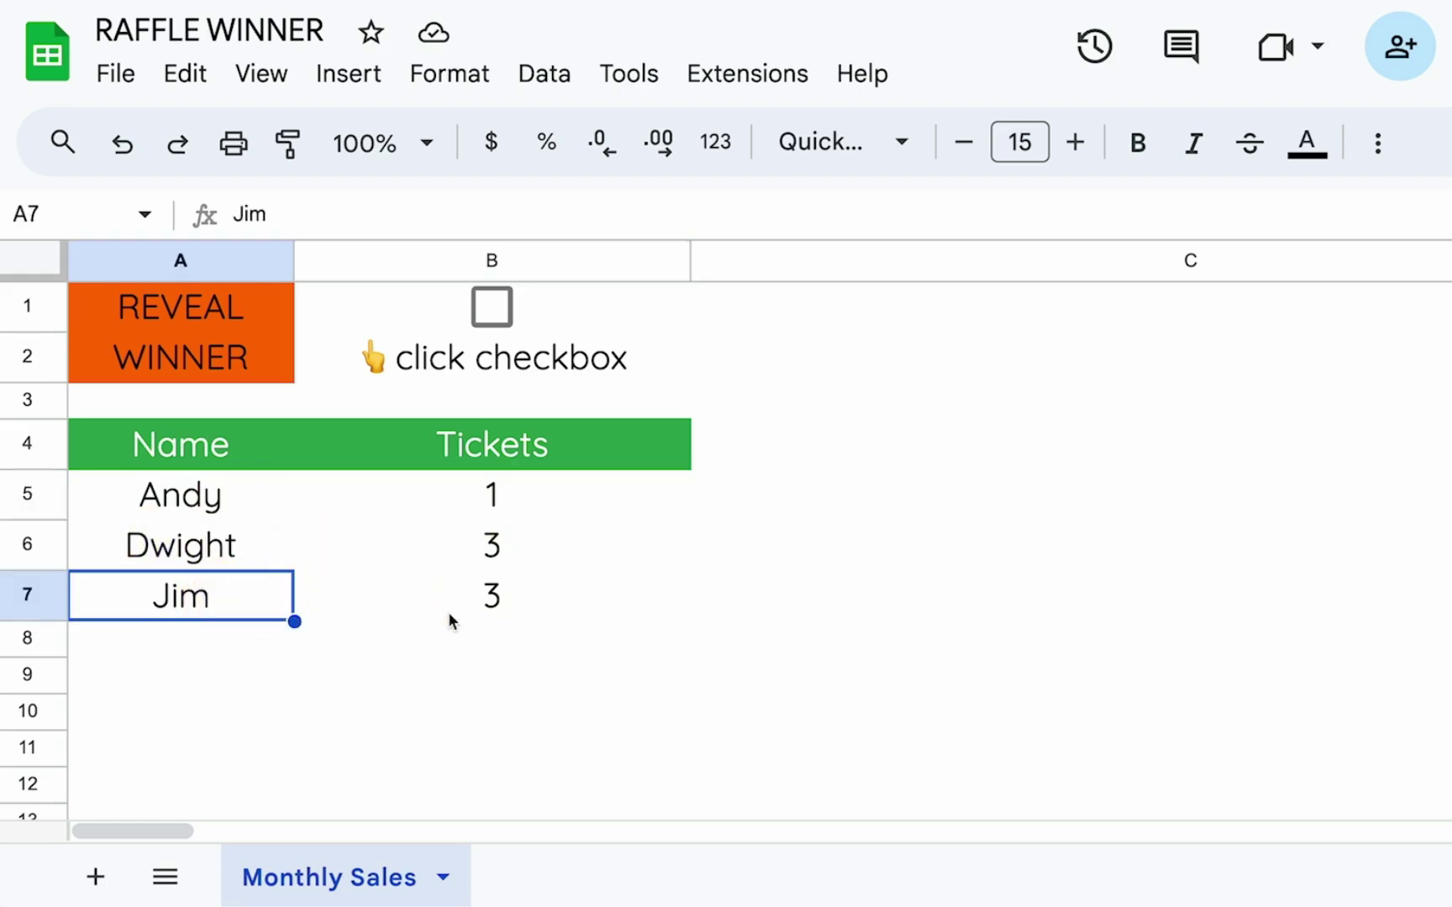
# - Set the third participant's ticket count in B7 to 4
pyautogui.click(470, 605)
pyautogui.write('4')
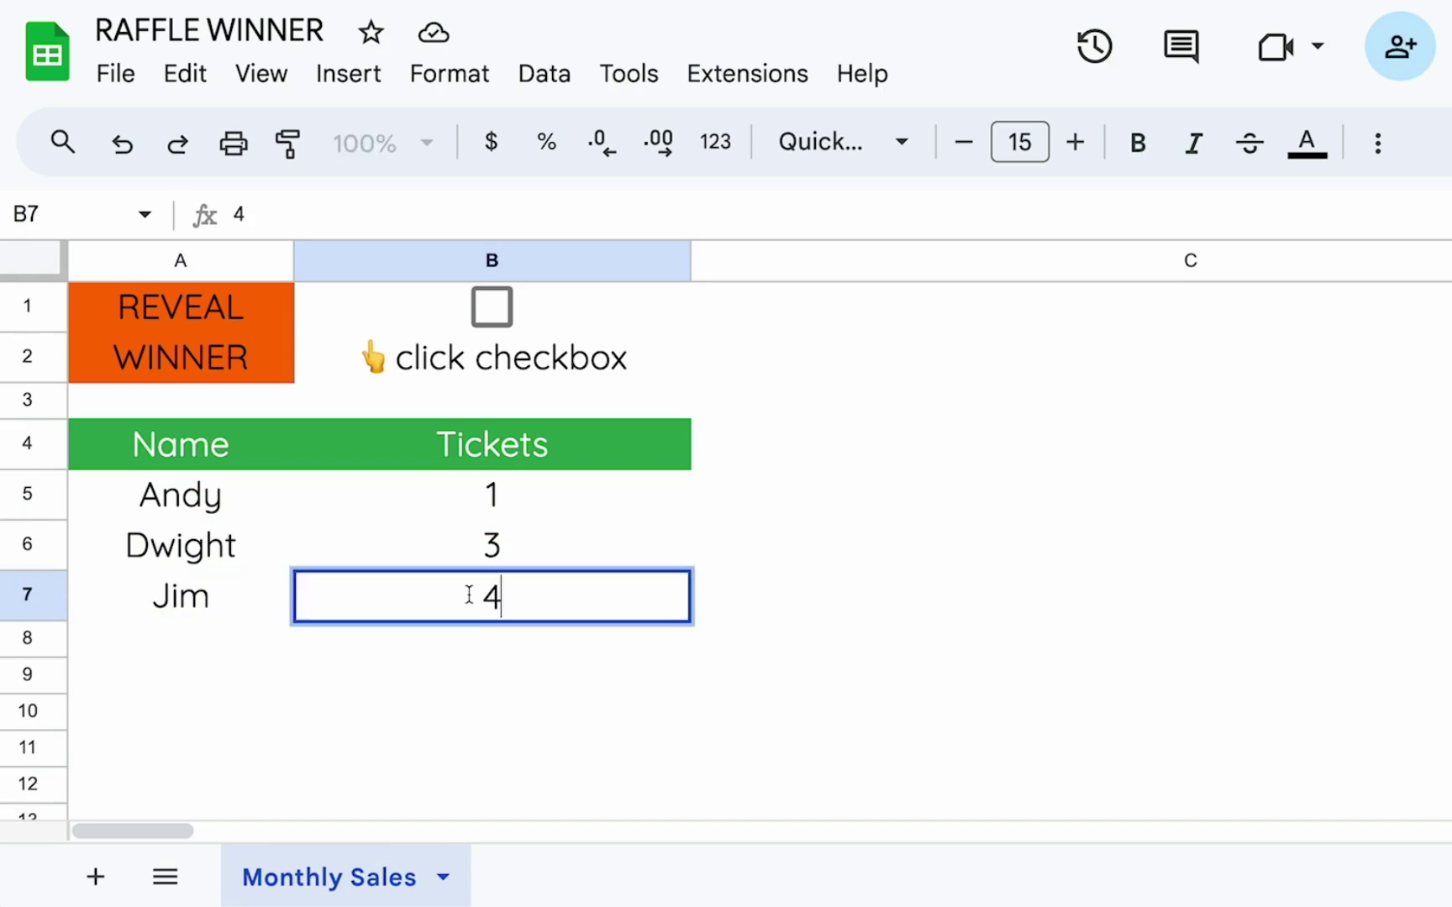
pyautogui.press('Return')
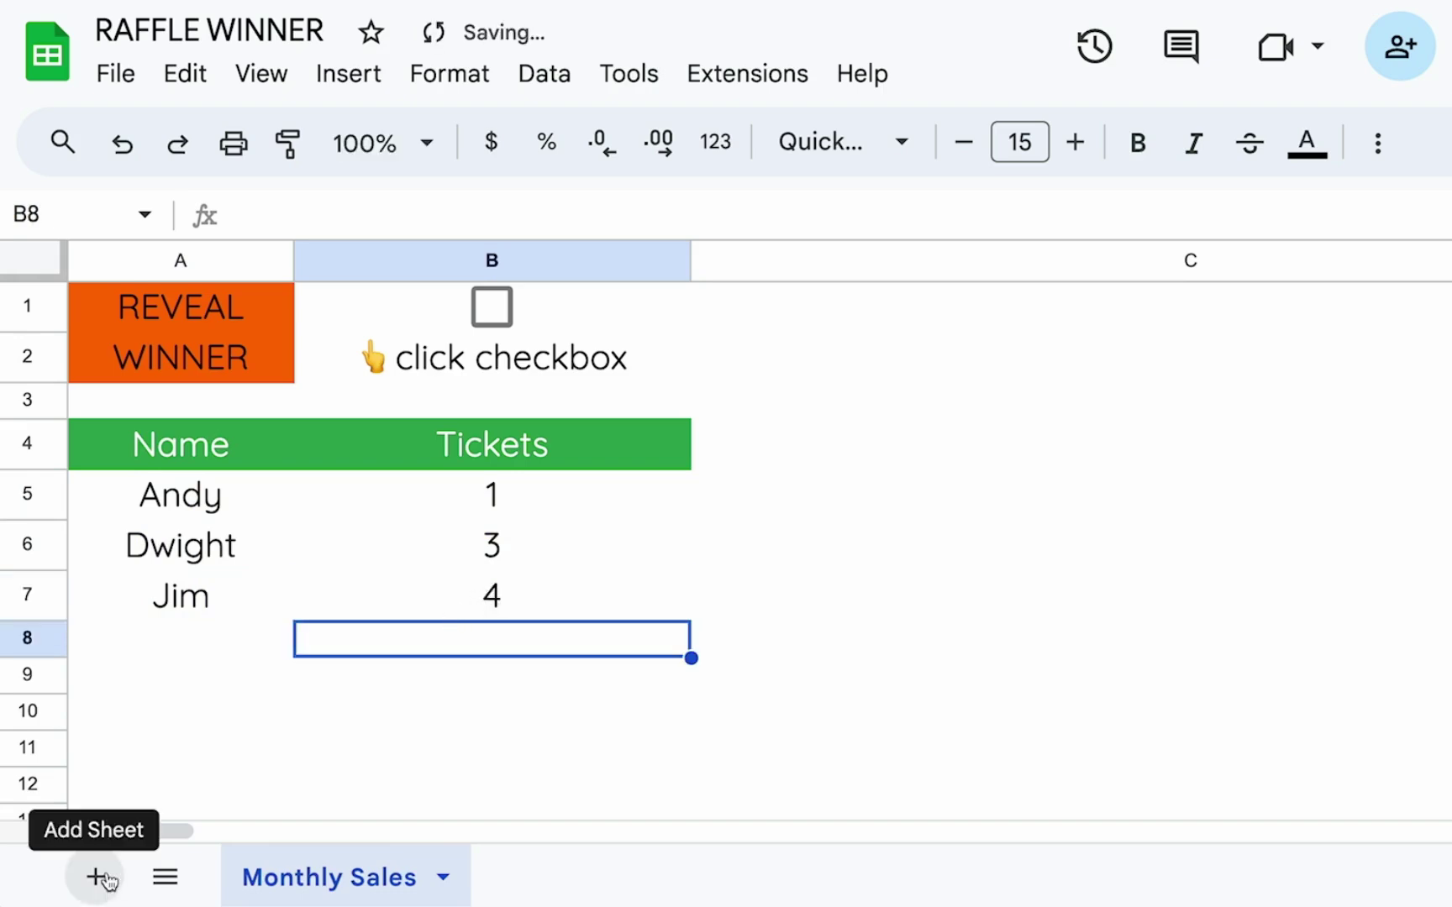
# - Examine the participant range A5:B7 and the full winner formula in B2, leaving the formula unedited
pyautogui.moveTo(269, 499); pyautogui.dragTo(451, 549)
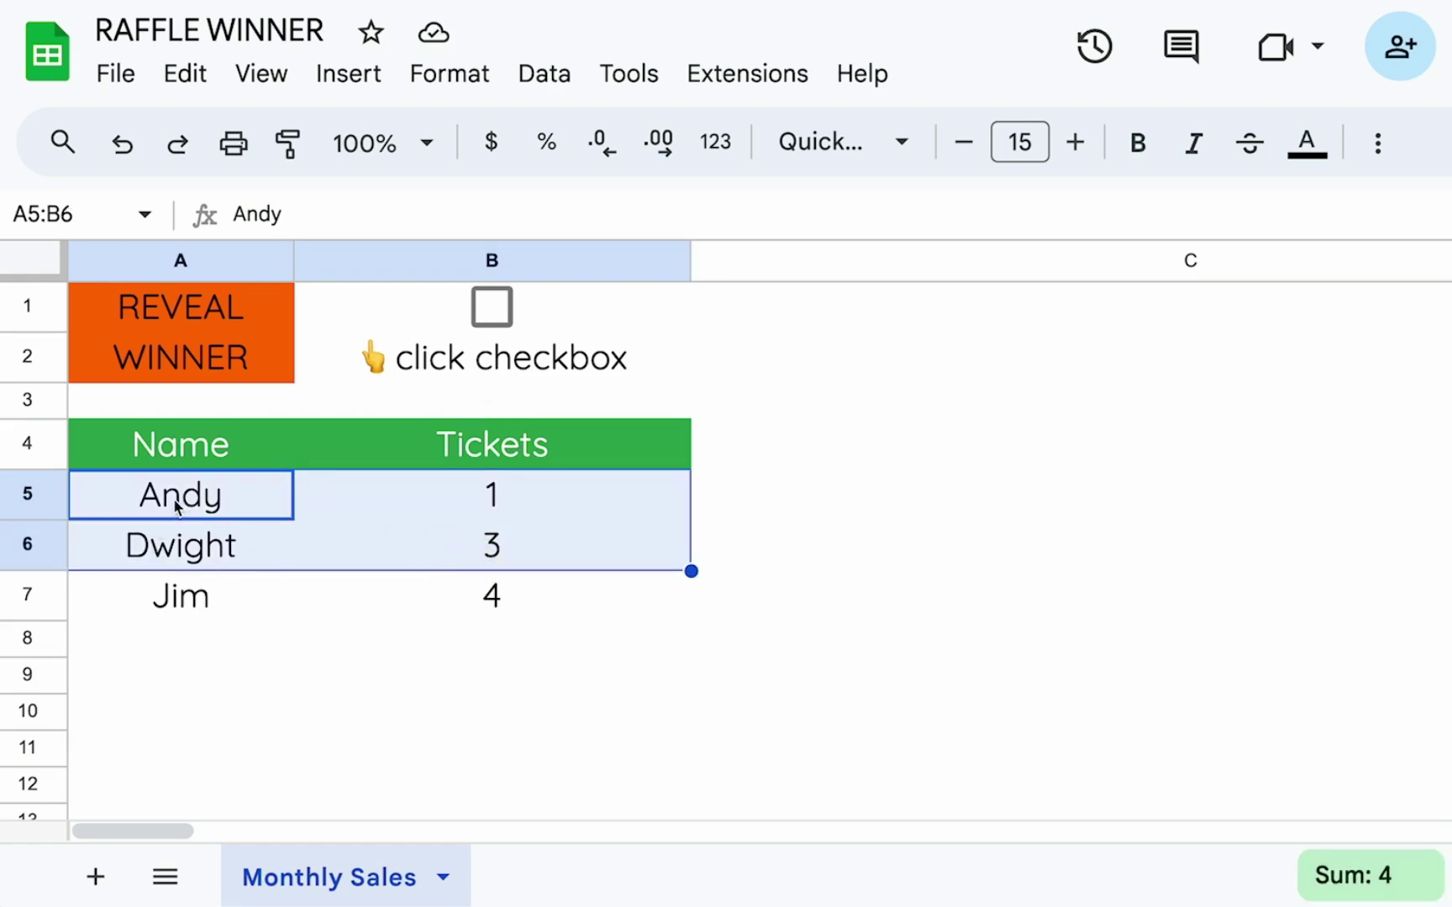
pyautogui.moveTo(174, 498); pyautogui.dragTo(495, 602)
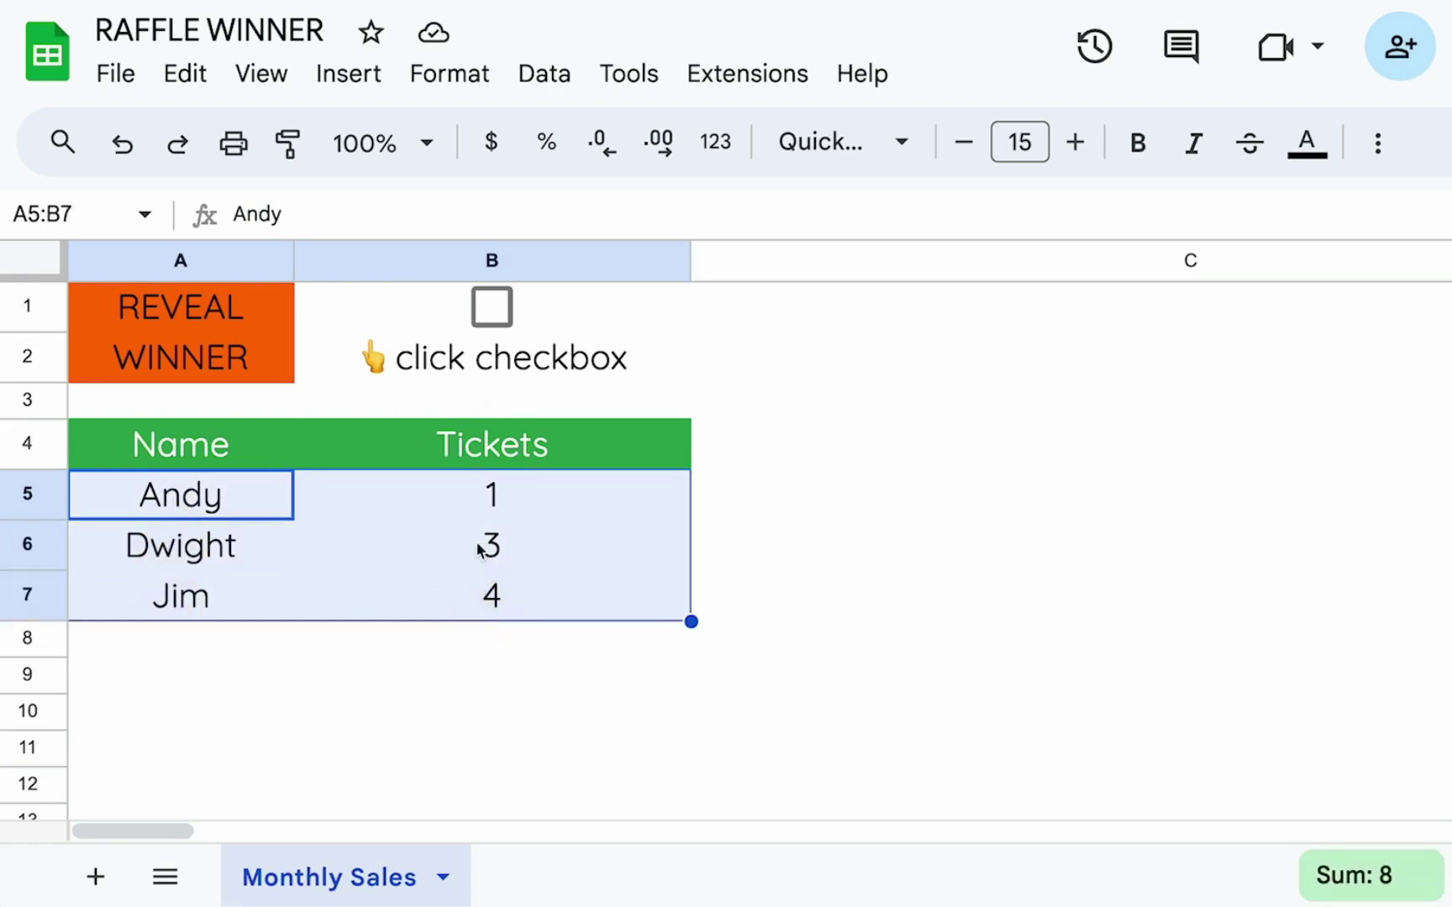
pyautogui.click(489, 368)
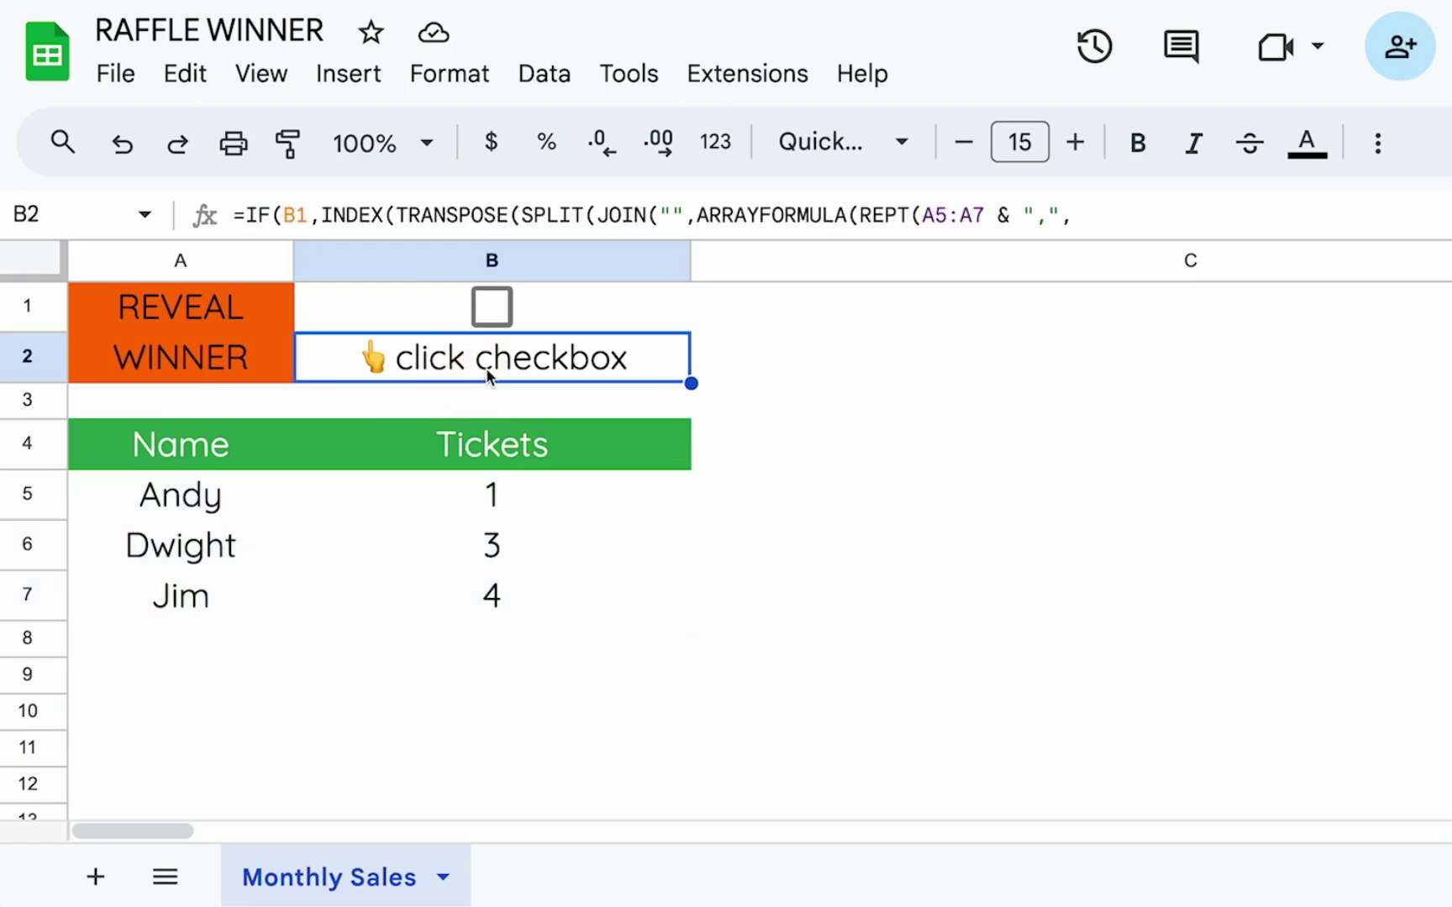
pyautogui.doubleClick(485, 367)
pyautogui.hotkey('ctrl', 'a')
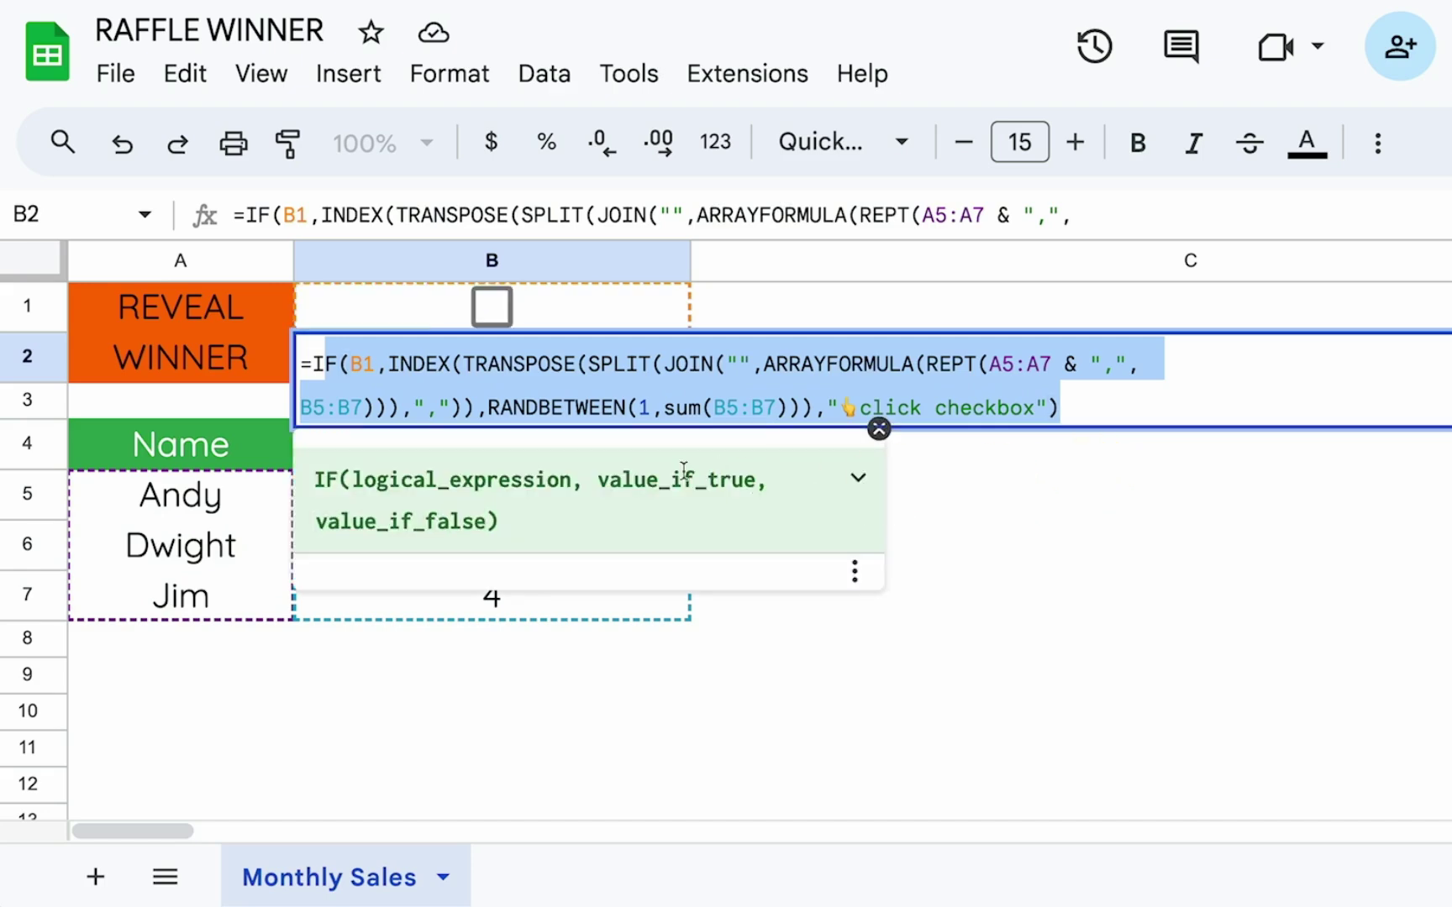
pyautogui.press('Escape')
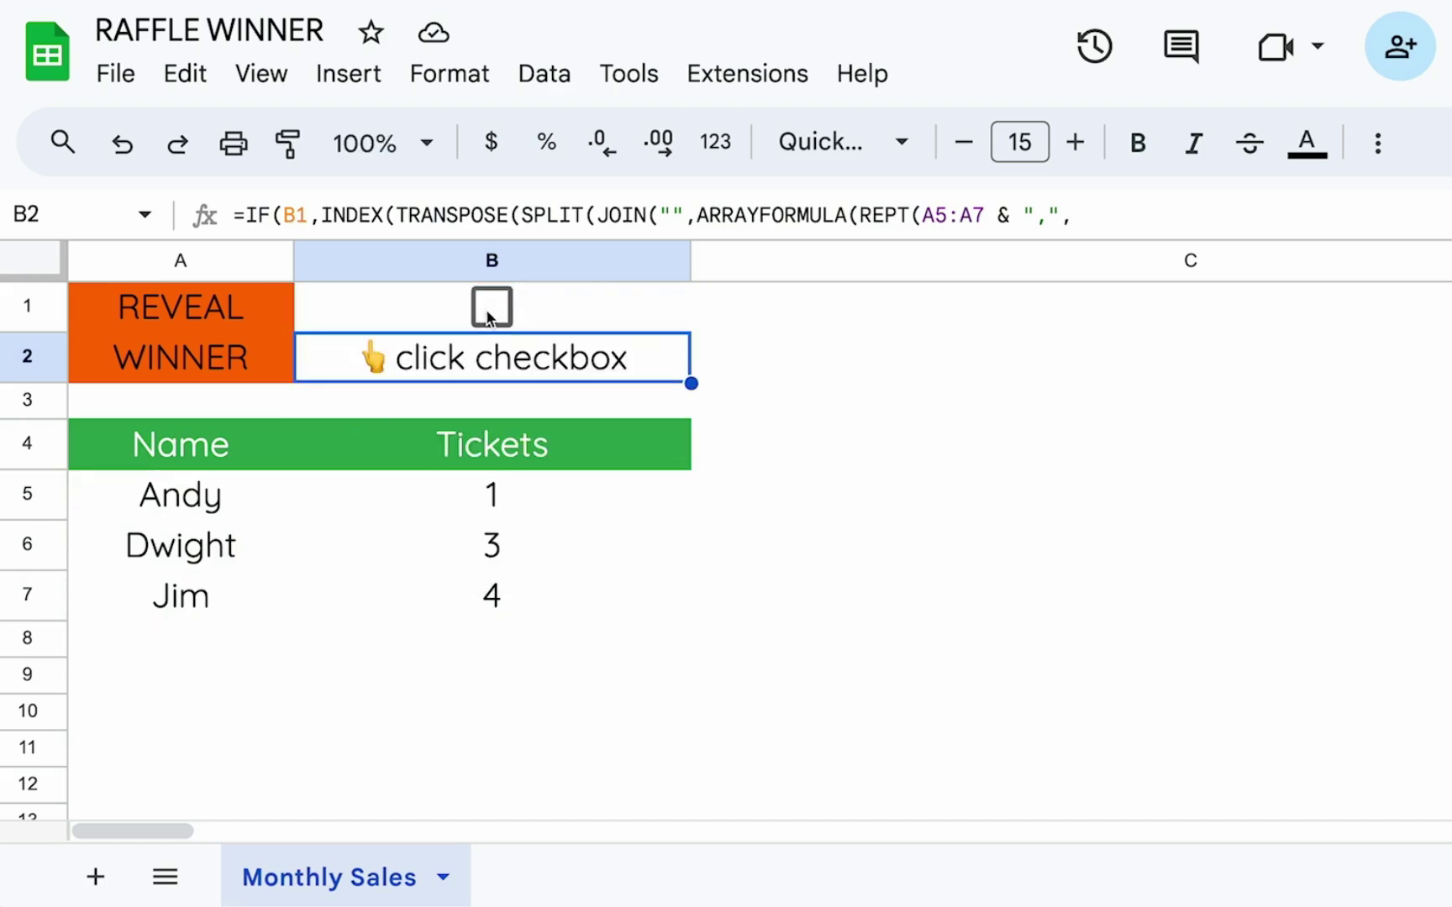
# - Tick the reveal checkbox in B1 to draw a winner, and toggle it off and on twice to redraw
pyautogui.click(489, 309)
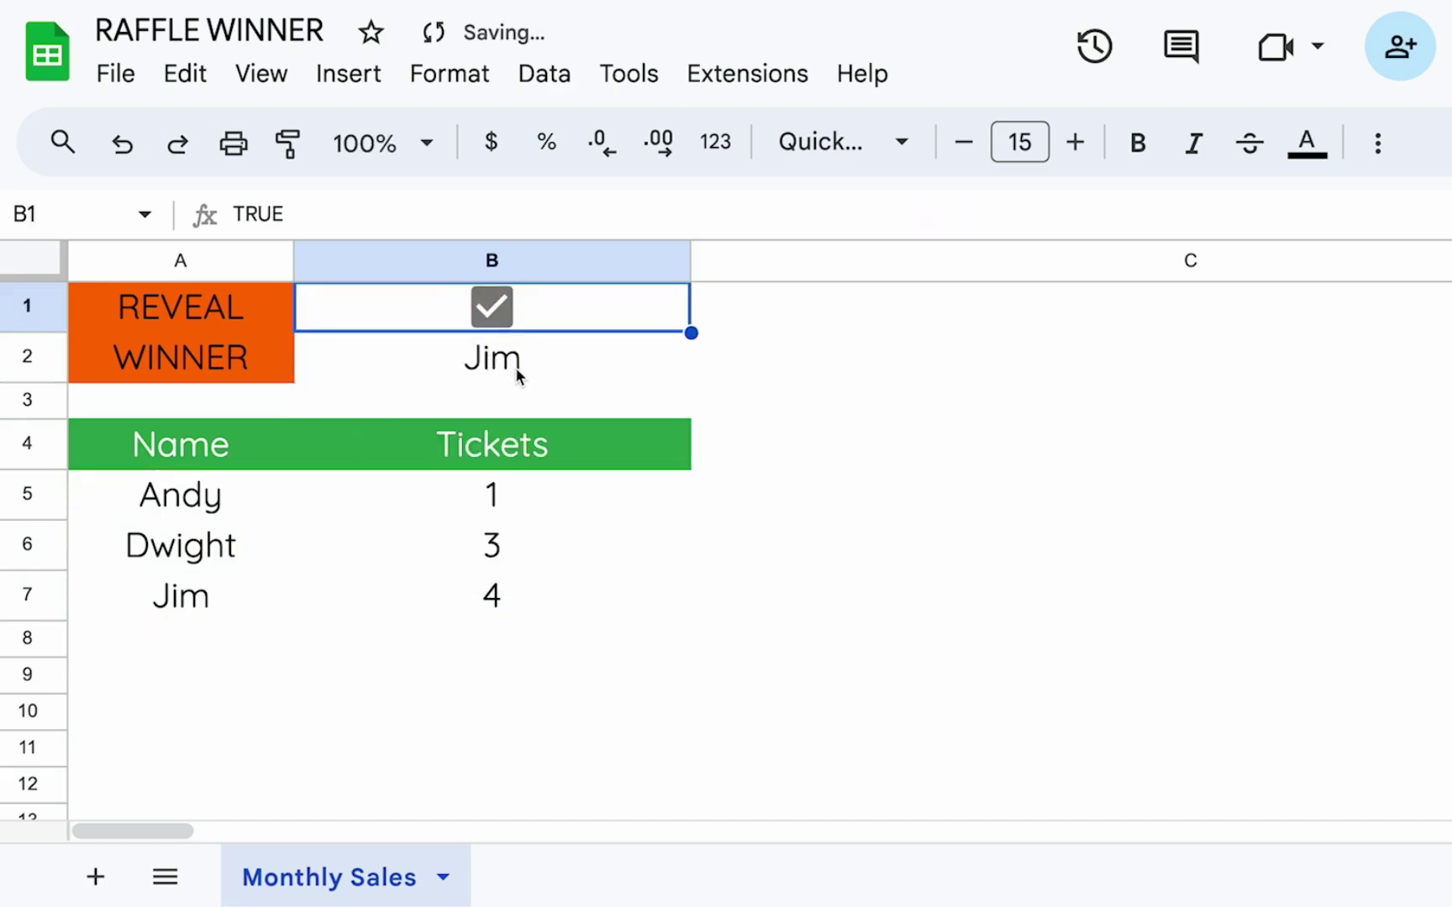
pyautogui.click(495, 324)
pyautogui.click(495, 319)
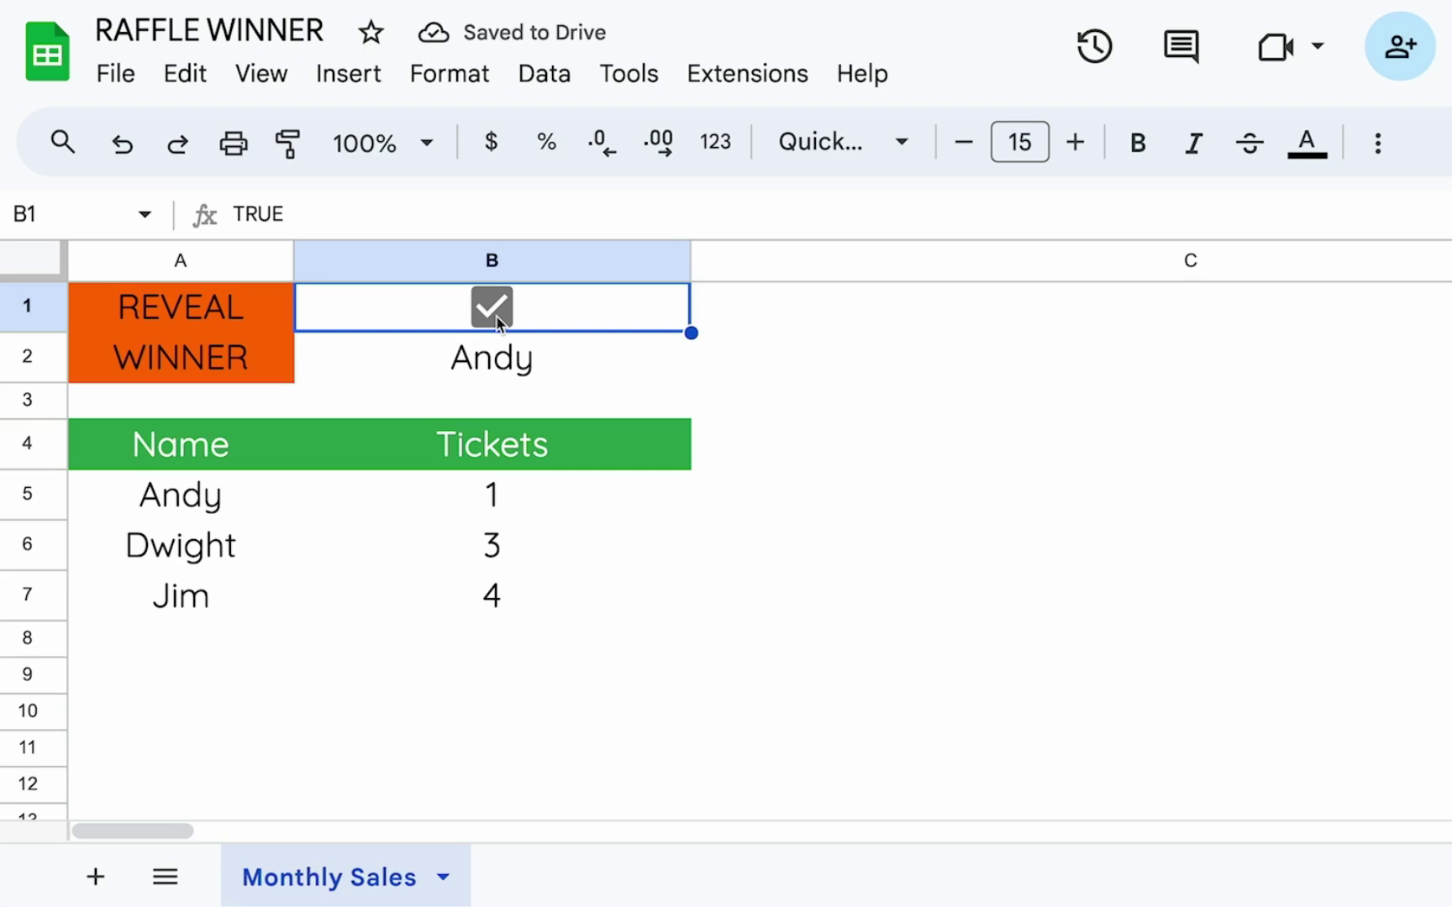
pyautogui.click(495, 317)
pyautogui.click(496, 318)
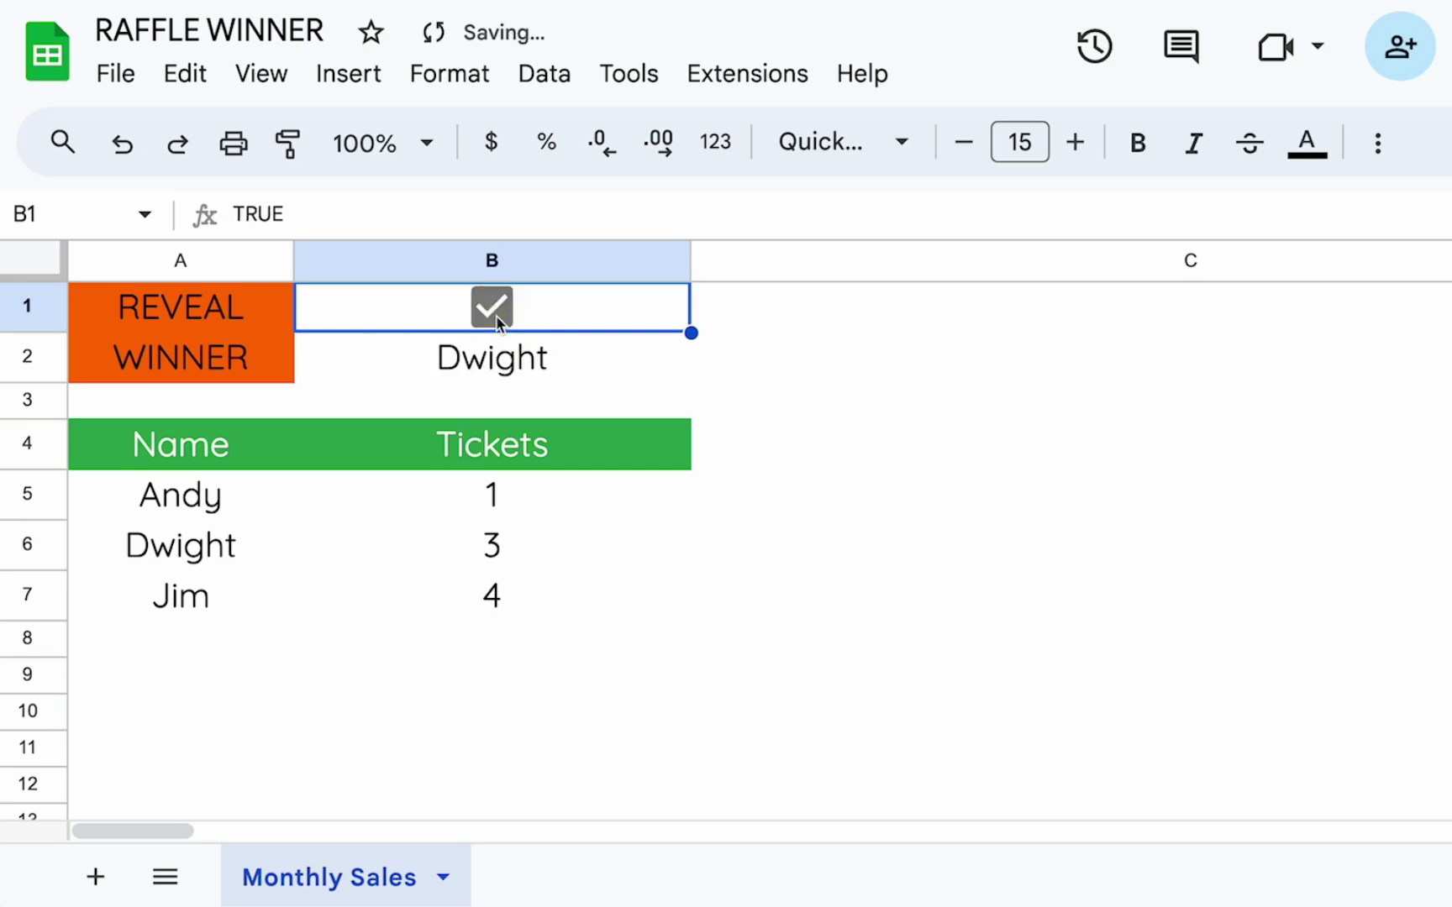
# - Set the first participant's ticket count in B5 to 2
pyautogui.click(494, 365)
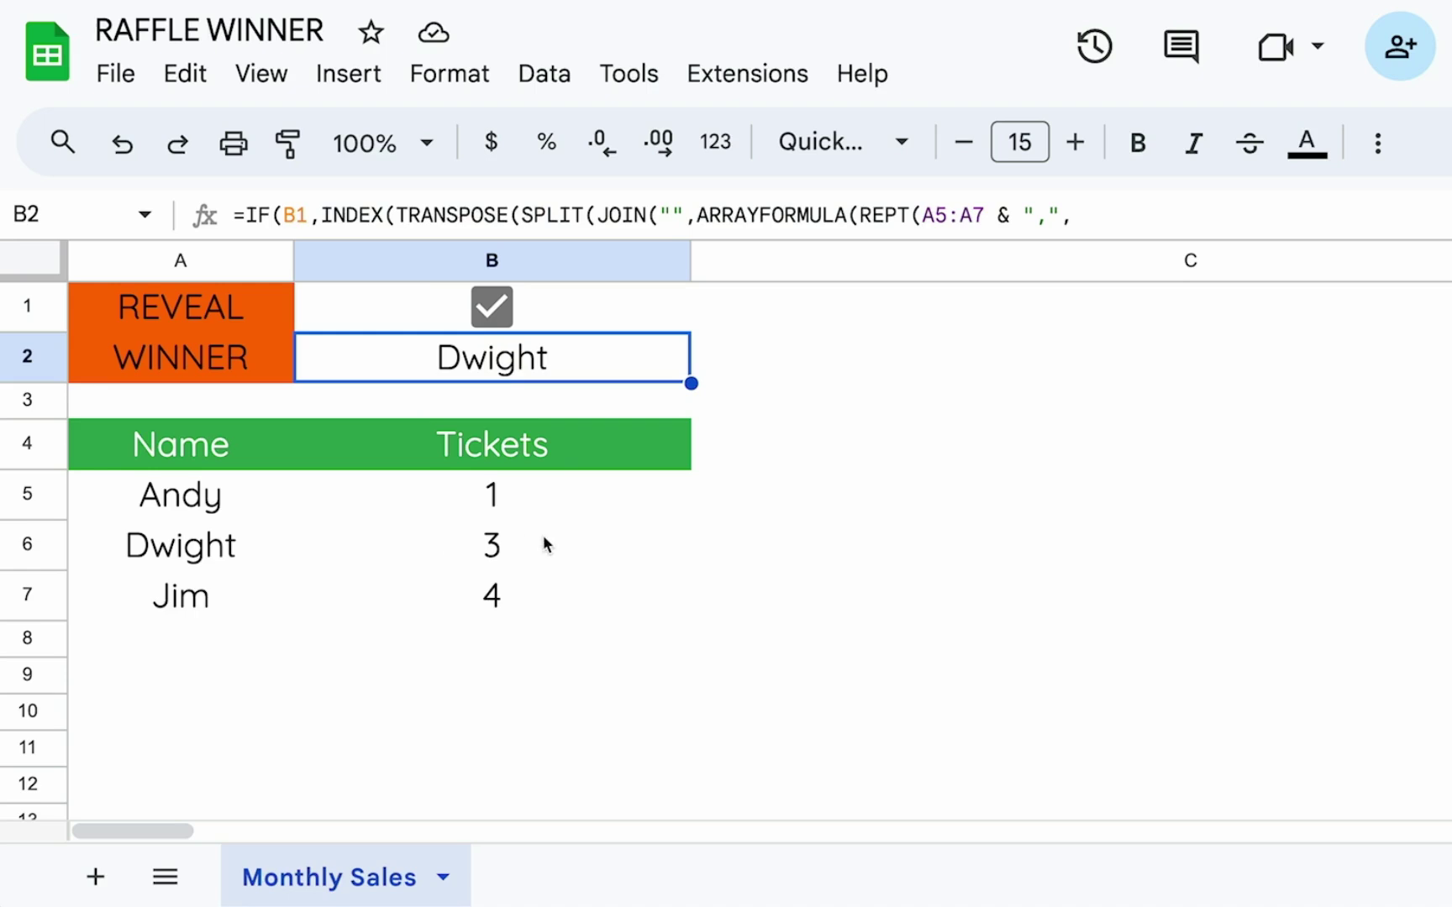
pyautogui.click(493, 373)
pyautogui.click(514, 578)
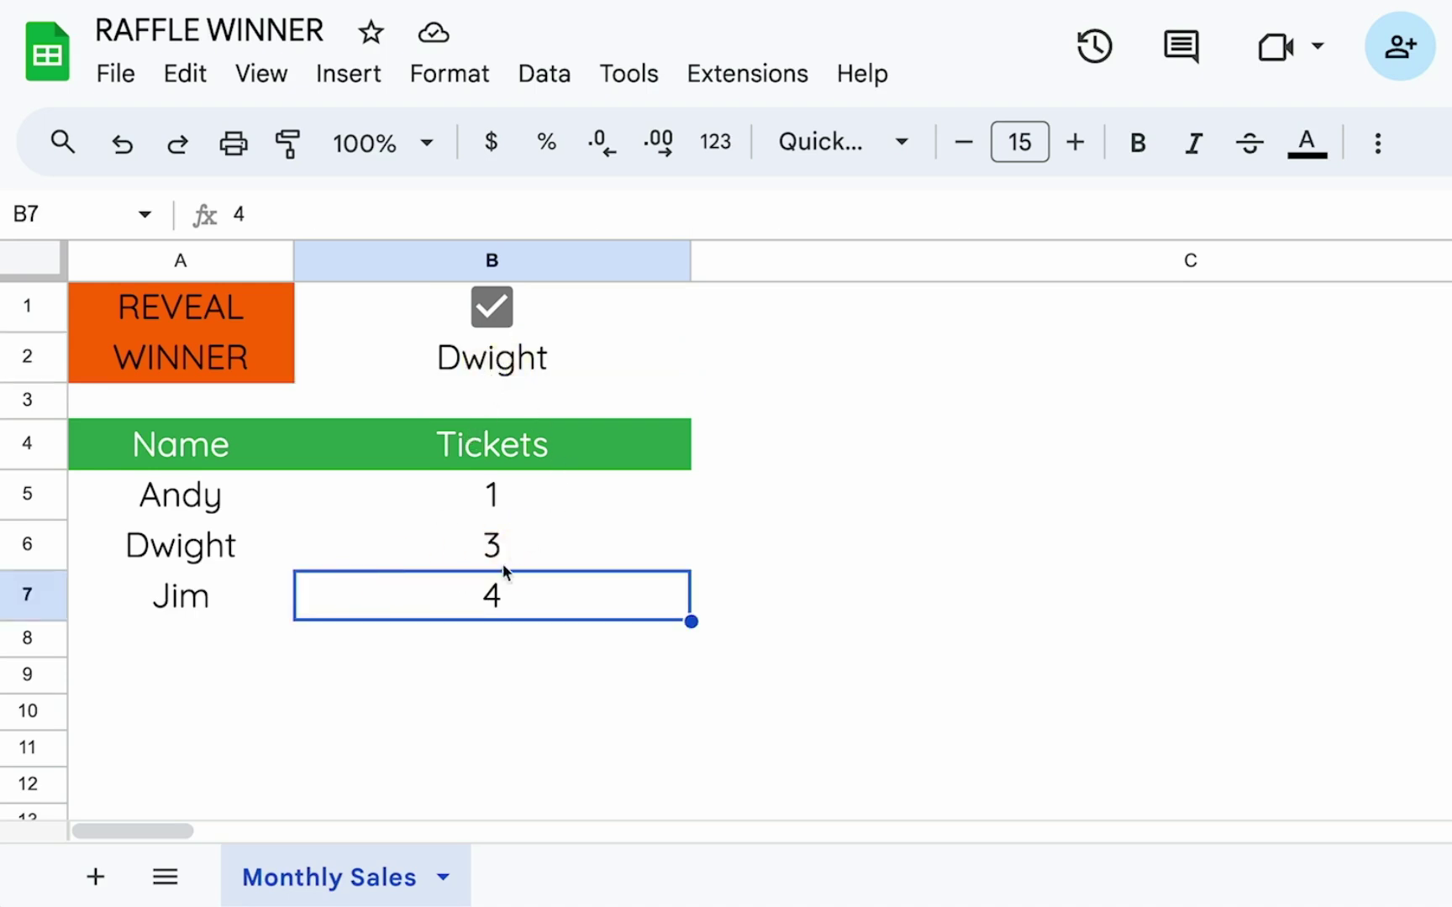
pyautogui.click(521, 504)
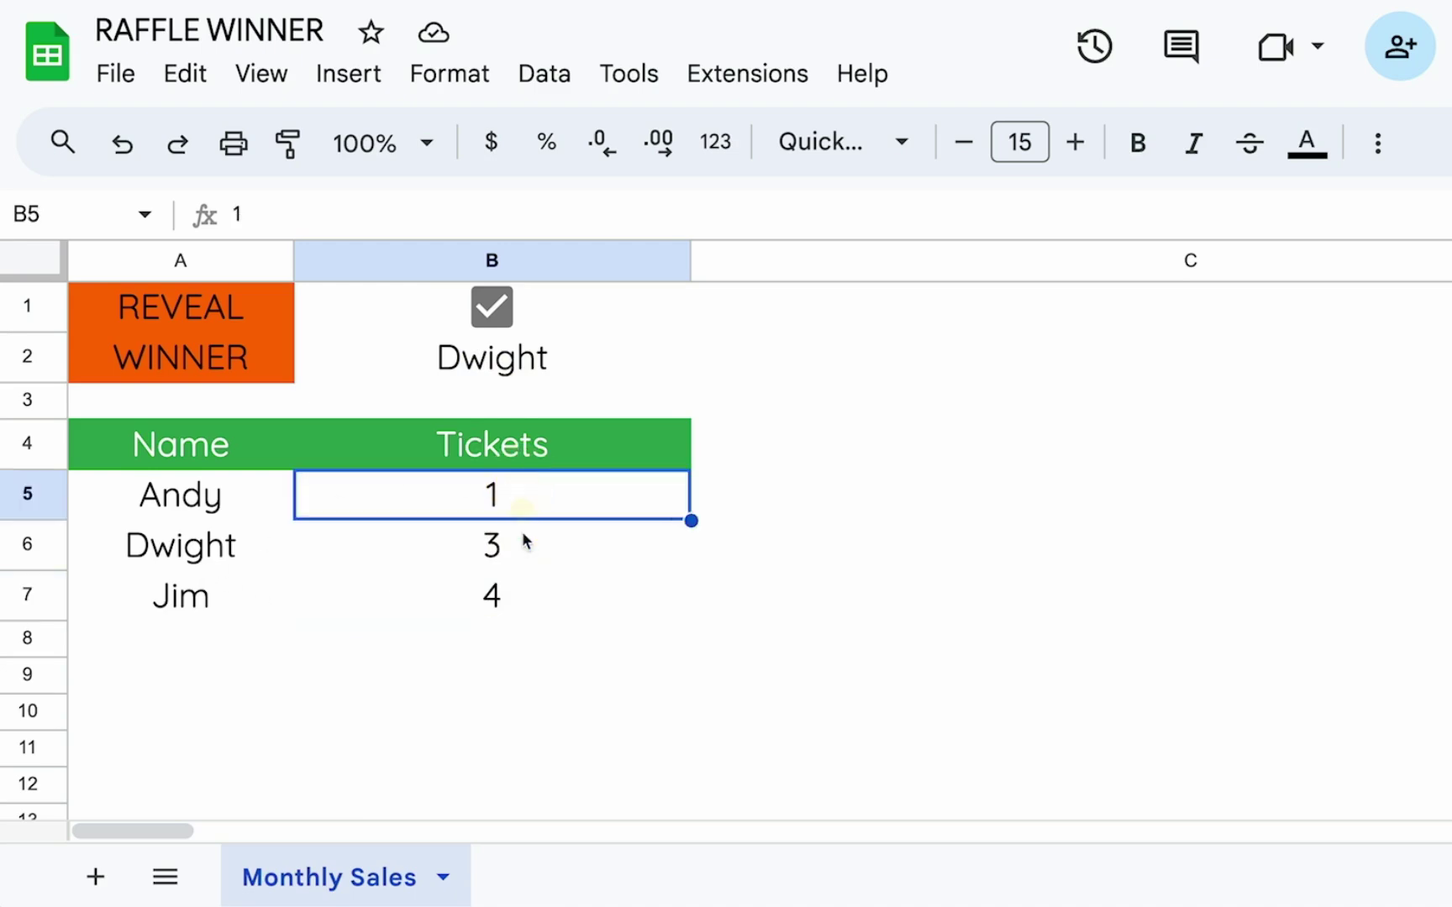
pyautogui.write('2')
pyautogui.press('Return')
# - Untick the reveal checkbox in B1 and tick it again to draw a new winner
pyautogui.click(522, 363)
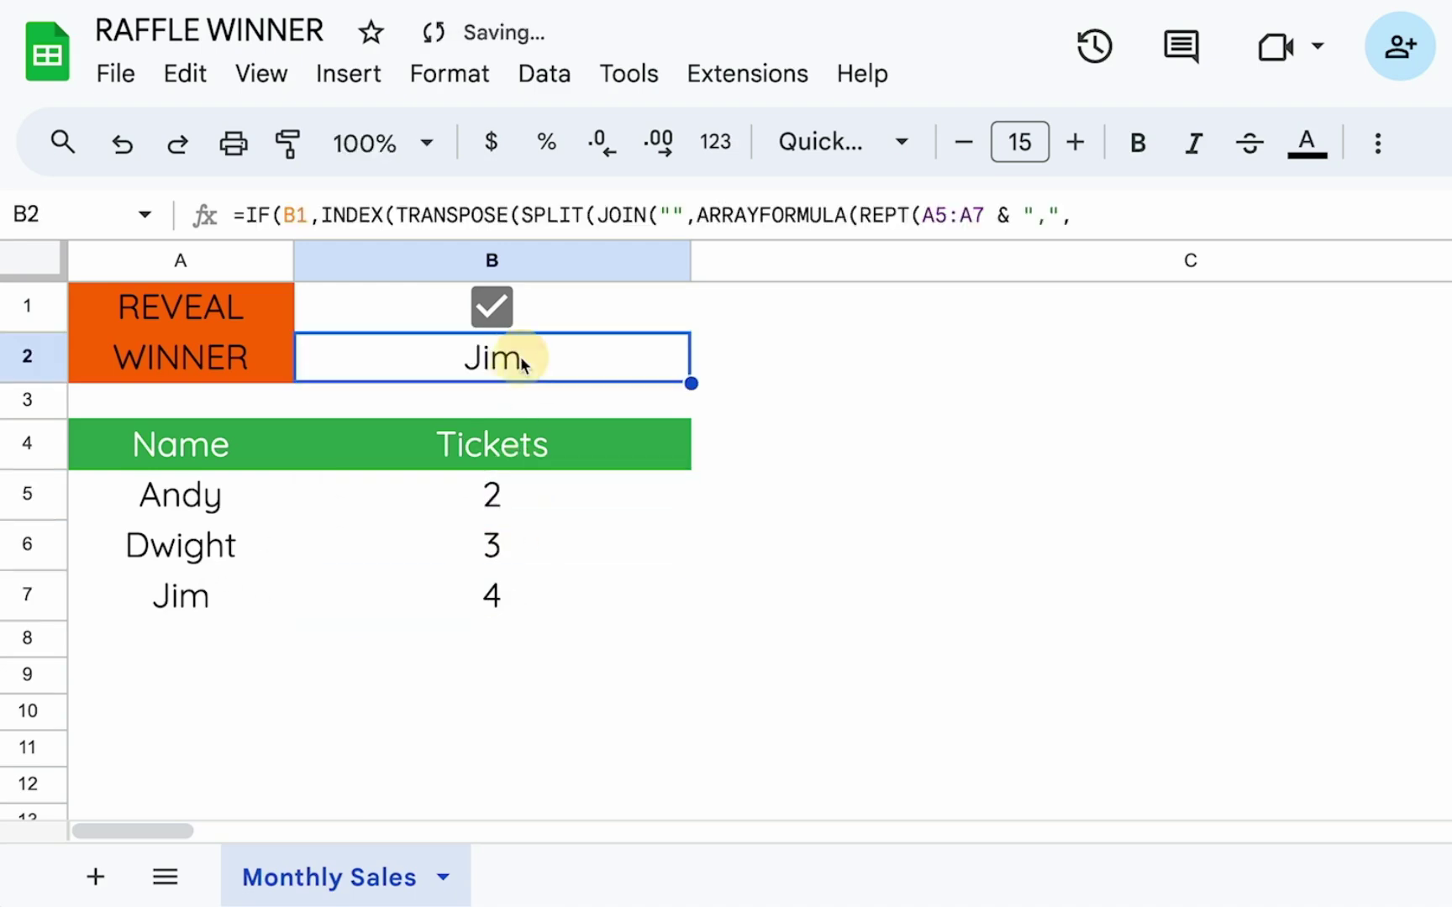
pyautogui.click(501, 312)
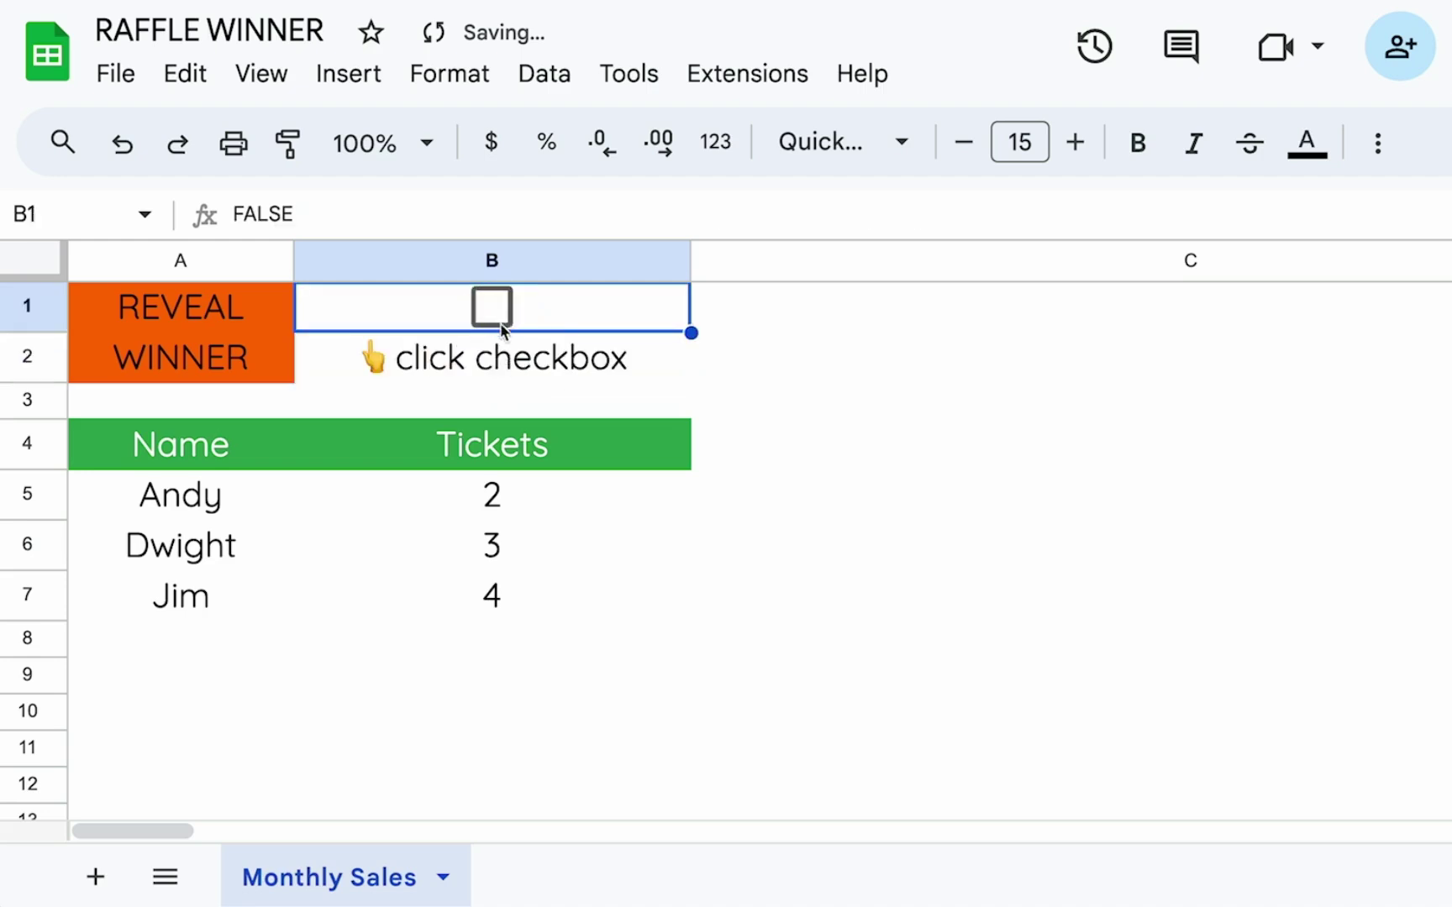
pyautogui.moveTo(496, 494); pyautogui.dragTo(521, 552)
pyautogui.click(499, 336)
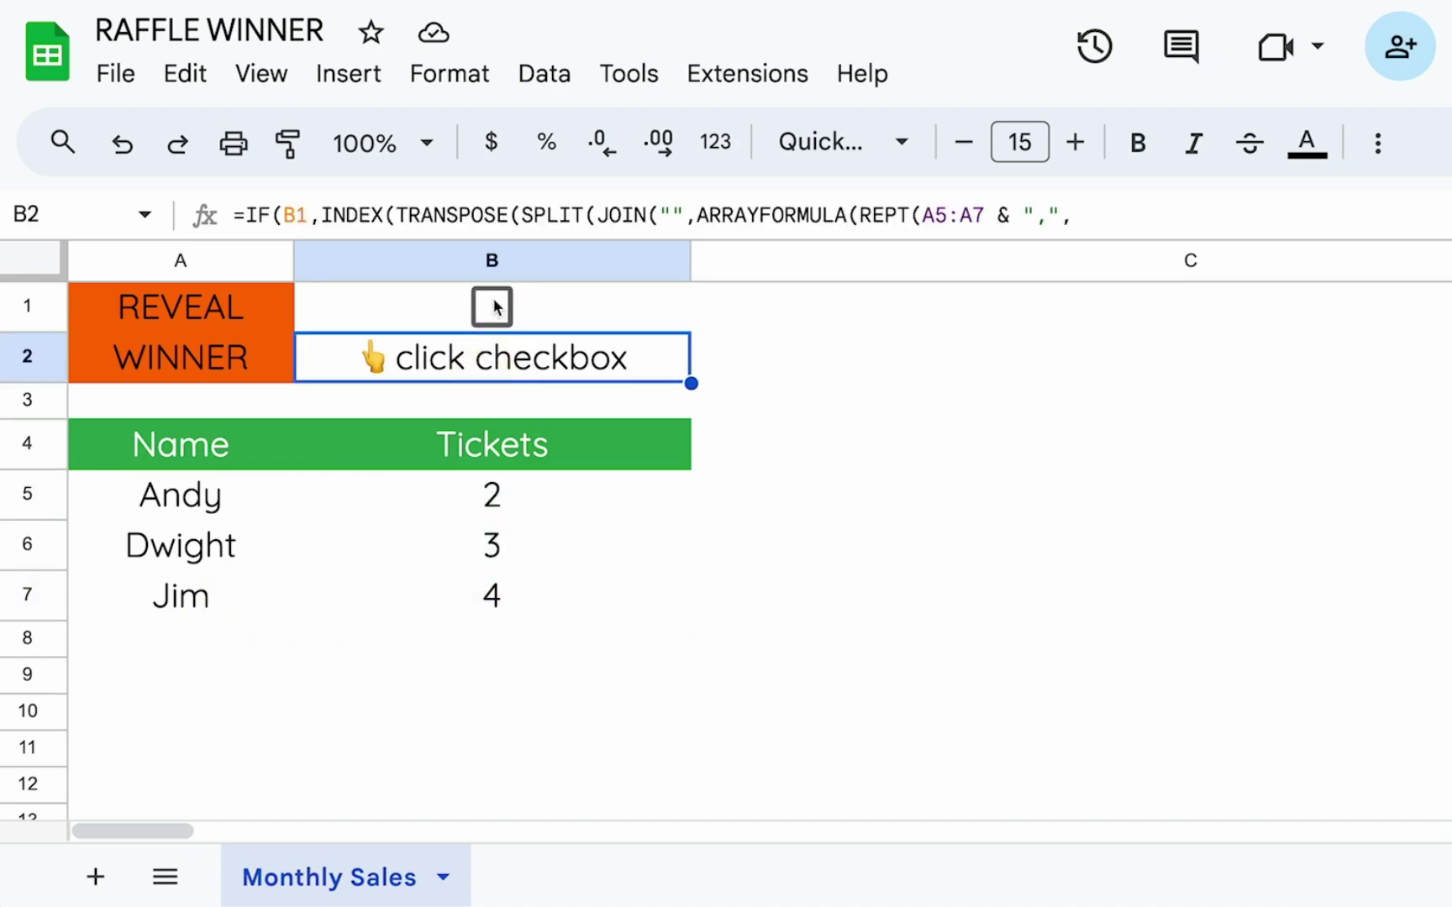
pyautogui.click(496, 306)
pyautogui.click(485, 378)
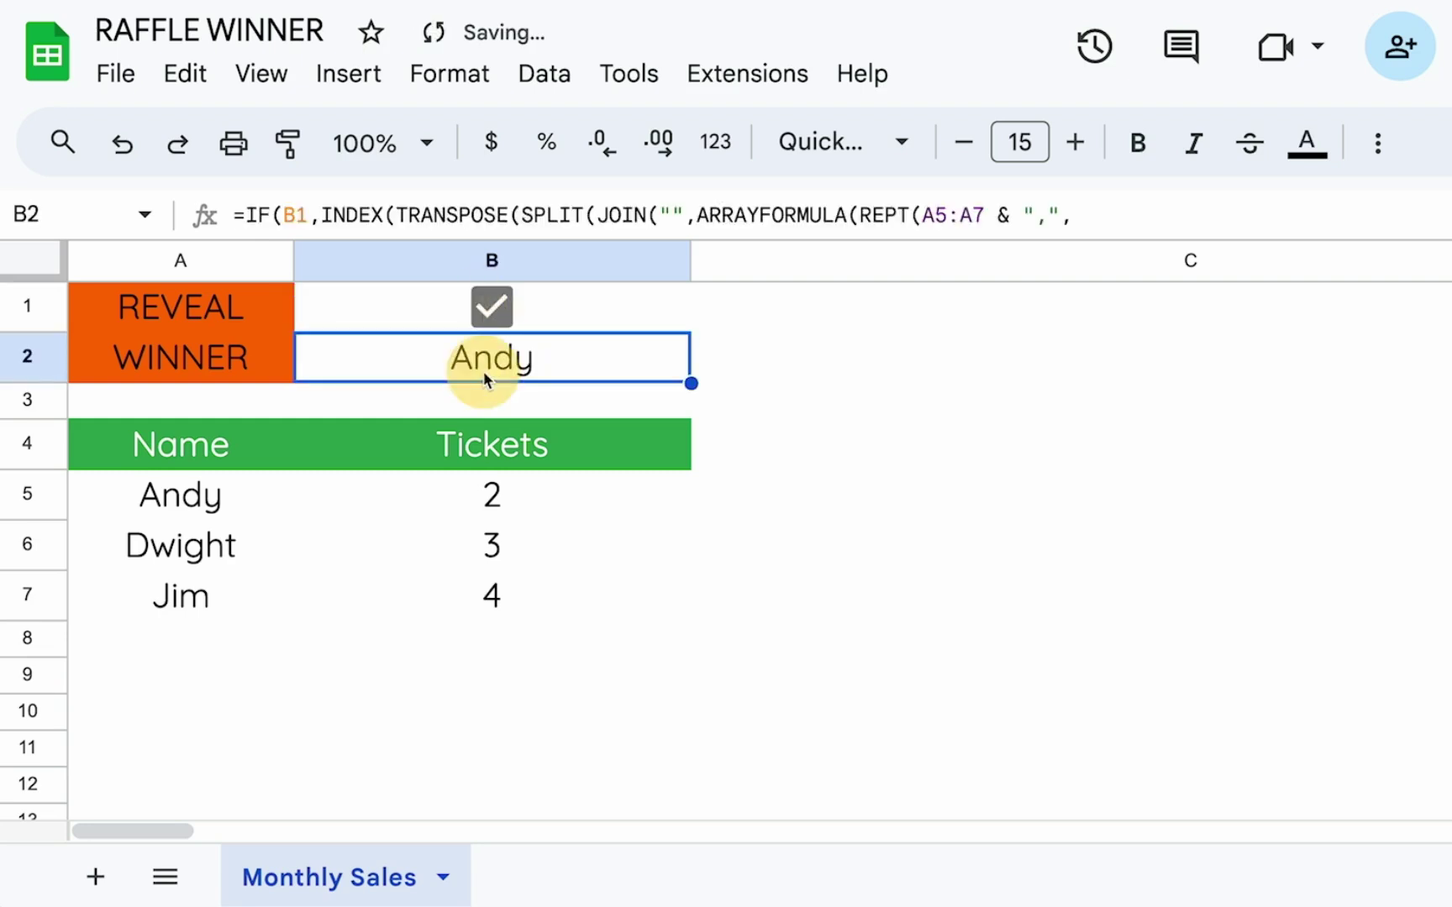
# - Add a fourth participant by entering the name in A8 and 1 ticket in B8
pyautogui.click(181, 588)
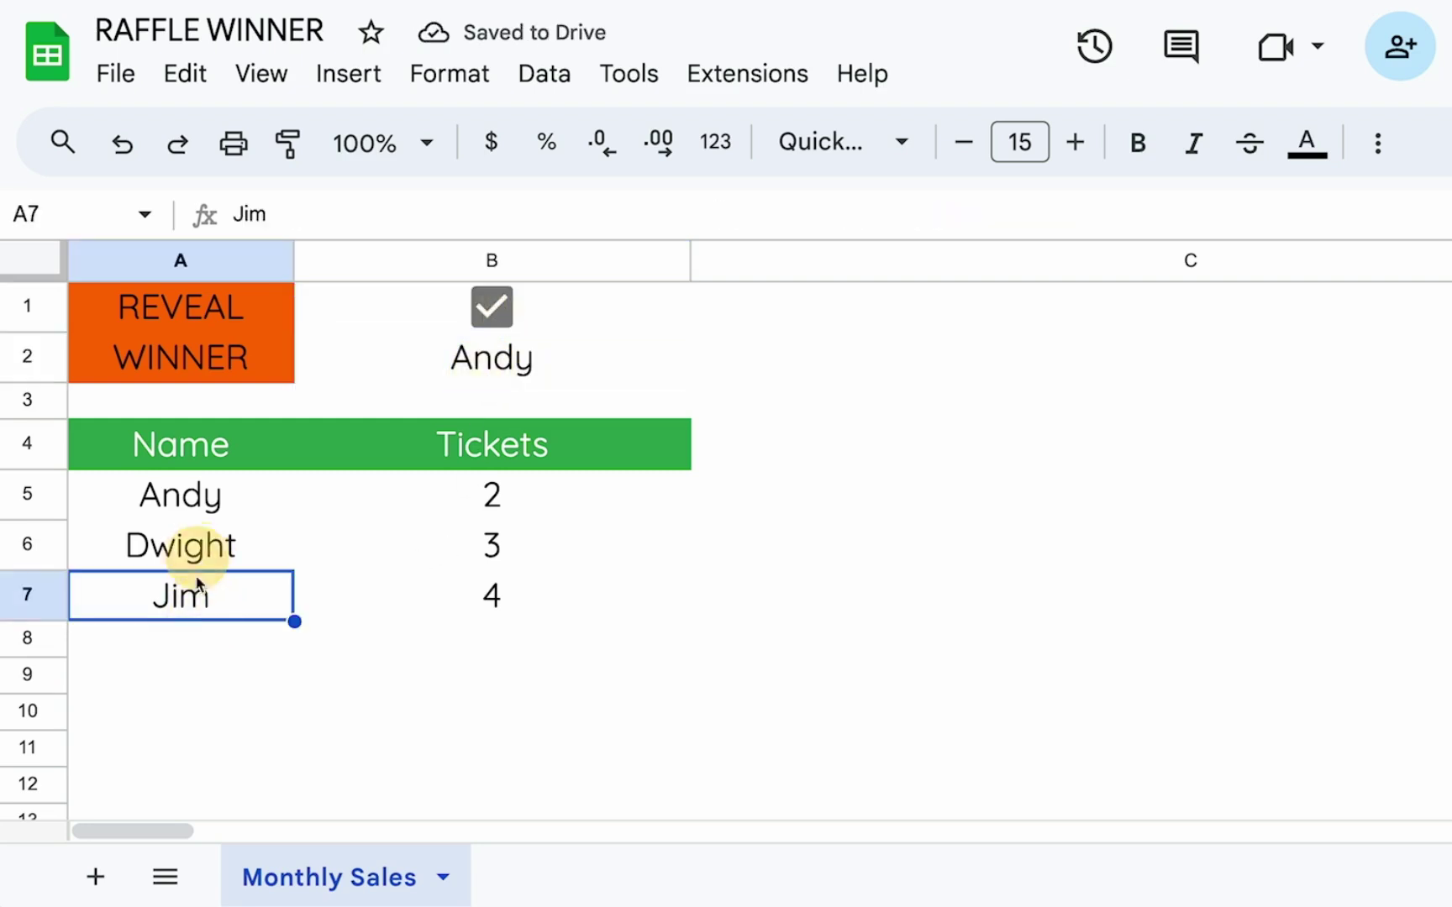
pyautogui.click(176, 623)
pyautogui.write('Robin')
pyautogui.press('Tab')
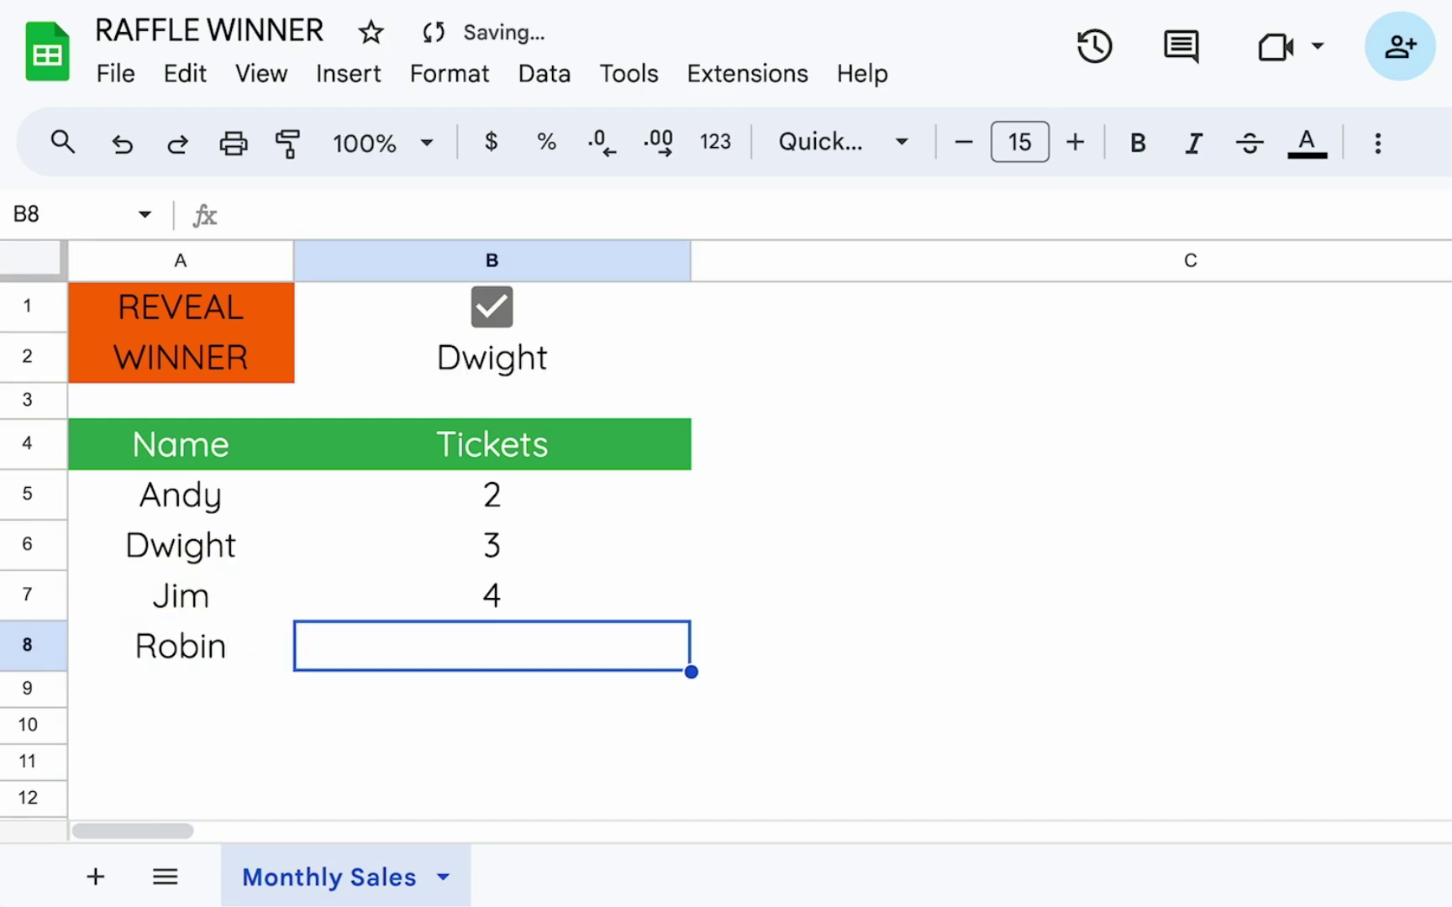
pyautogui.write('1')
pyautogui.press('Return')
# - Check which name and ticket ranges the winner formula in B2 references, without editing it
pyautogui.click(560, 375)
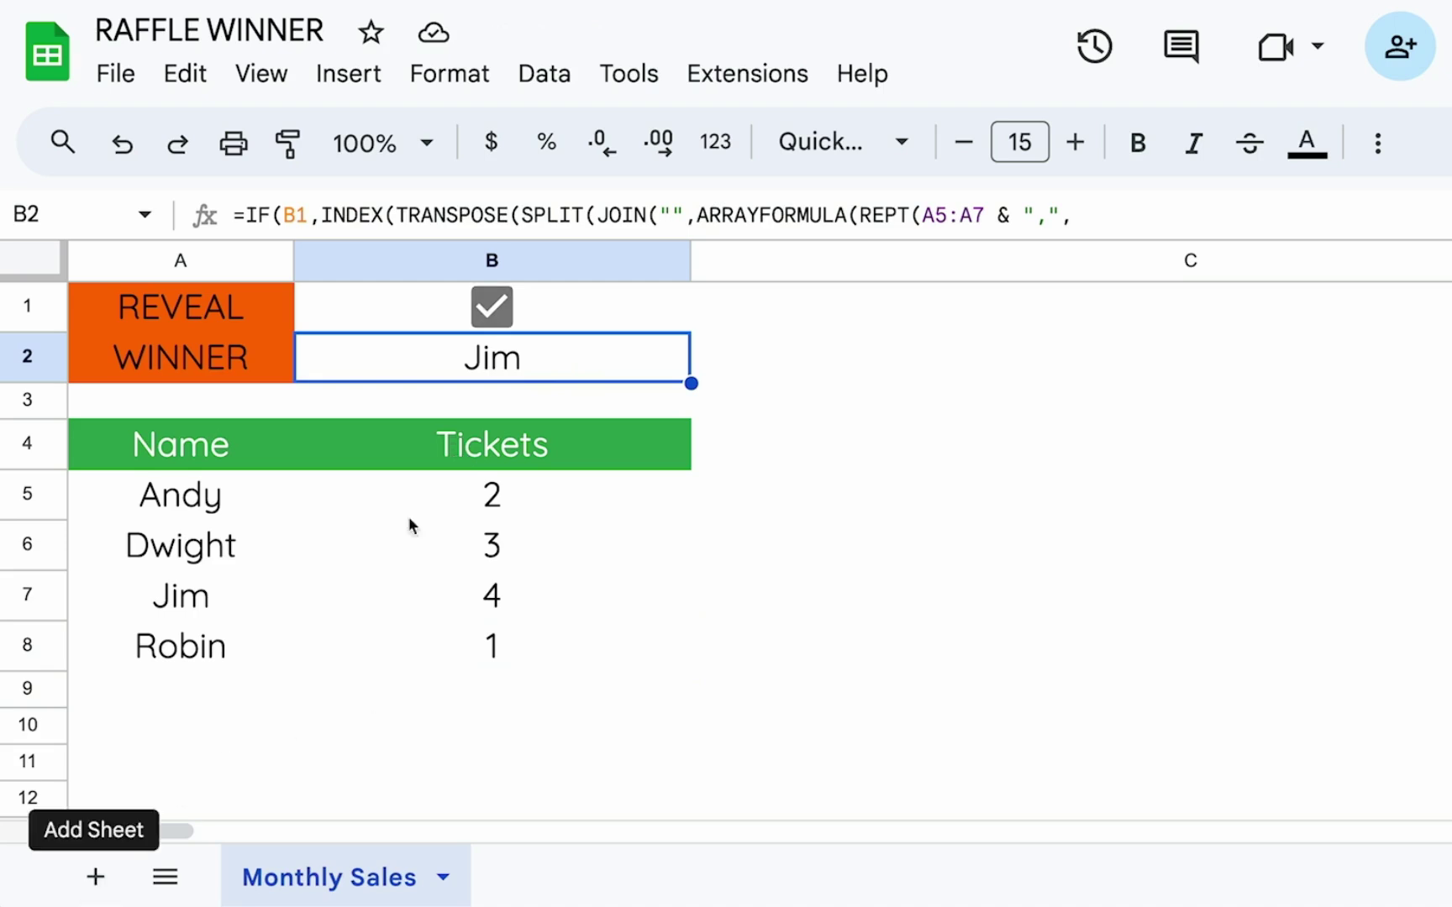
pyautogui.doubleClick(587, 359)
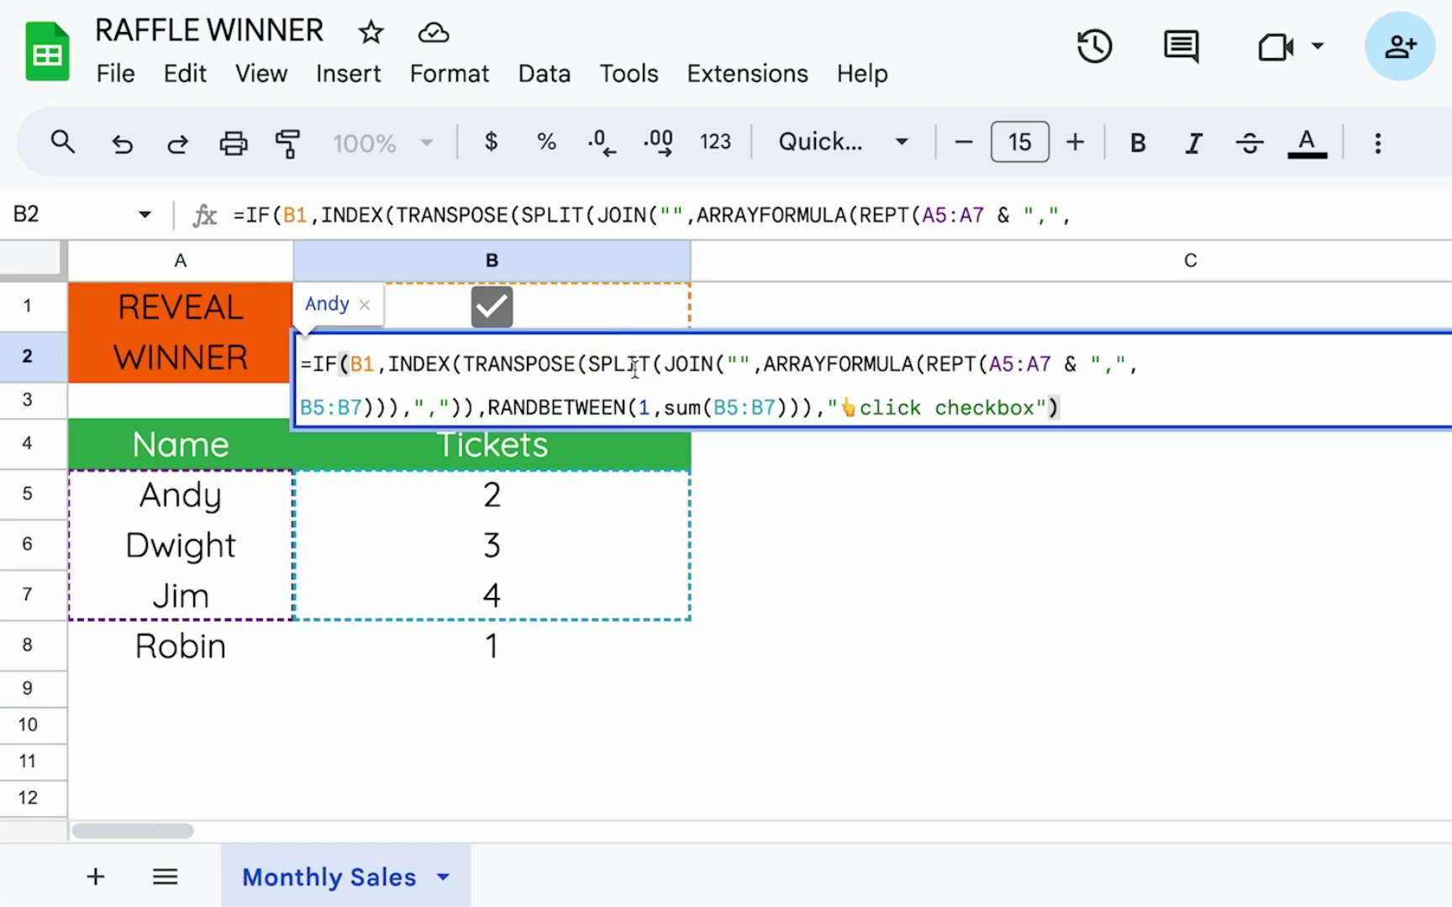
pyautogui.click(377, 802)
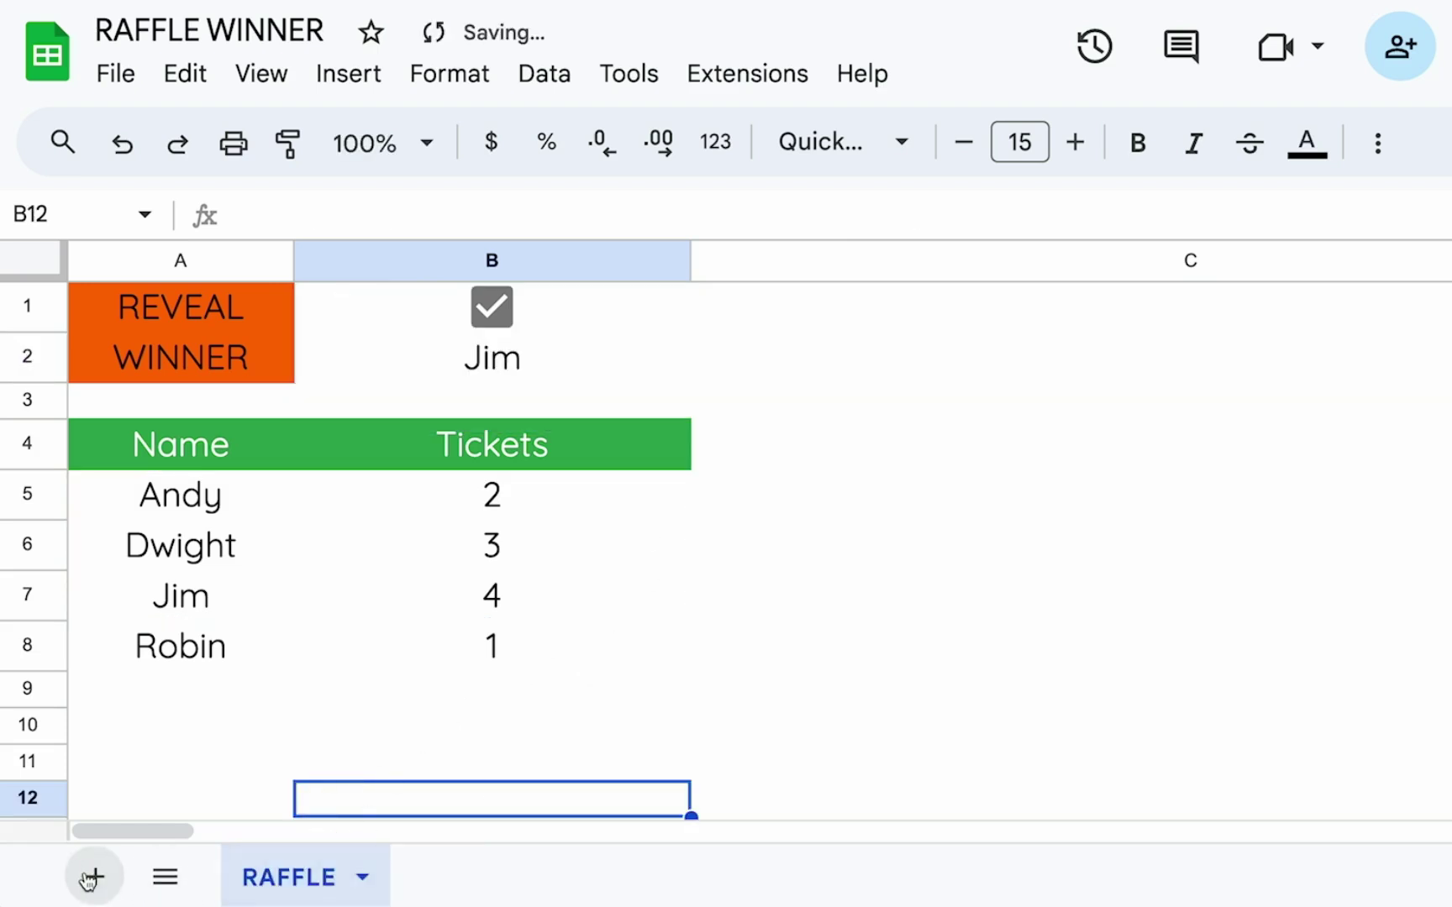
# - Add a new sheet and enter the heading TICKETS in A3
pyautogui.click(90, 878)
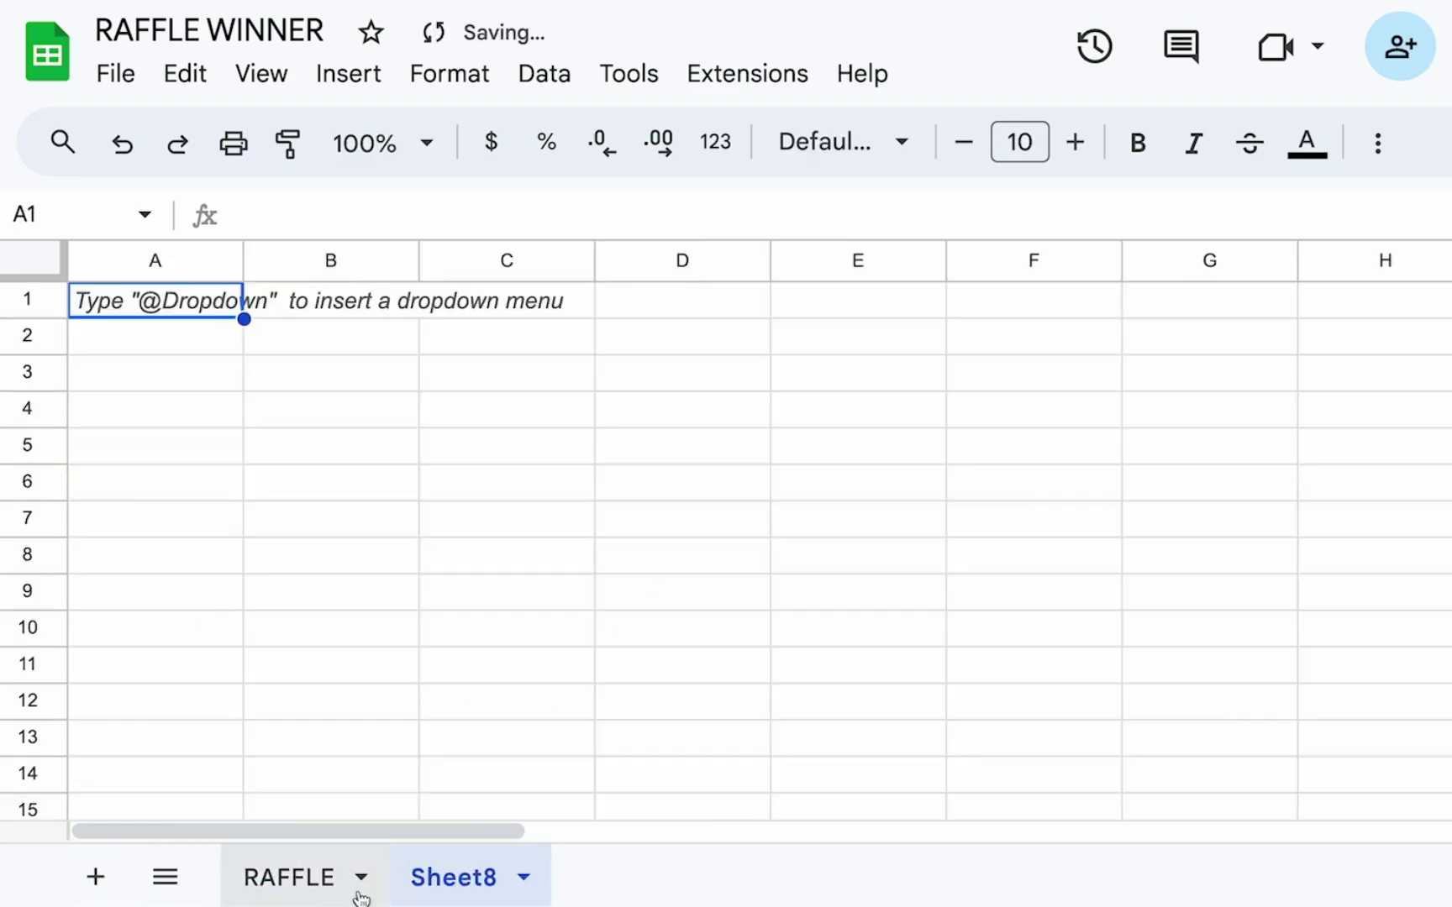
pyautogui.click(195, 407)
pyautogui.press('Up')
pyautogui.write('TICKETS')
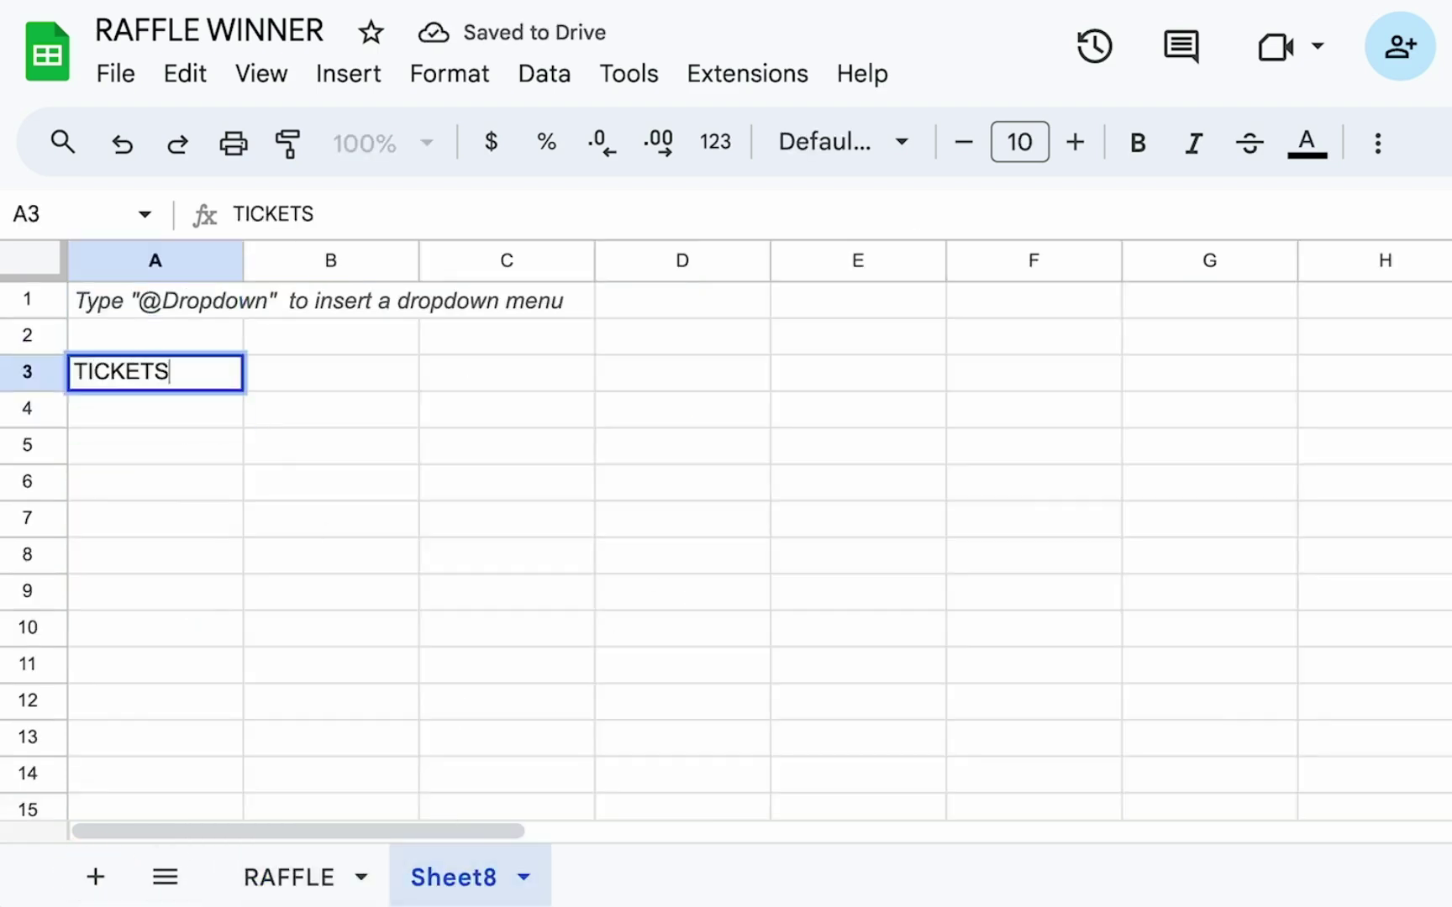
pyautogui.press('Return')
# - List the raffle's first participant twice under the heading, in A4 and A5
pyautogui.write('Andy')
pyautogui.press('Return')
pyautogui.write('Andy')
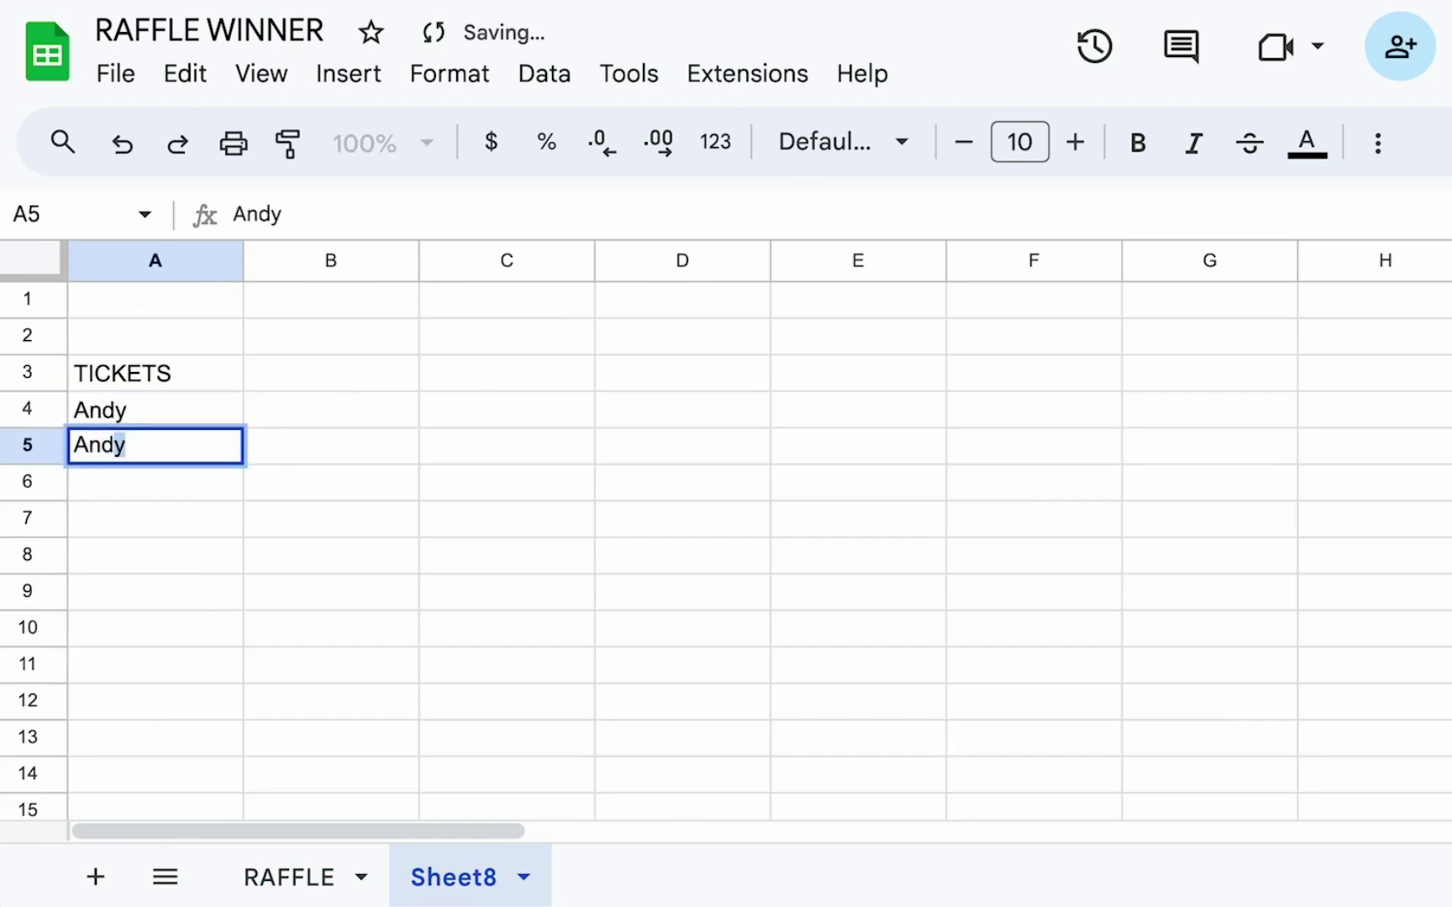
pyautogui.press('Return')
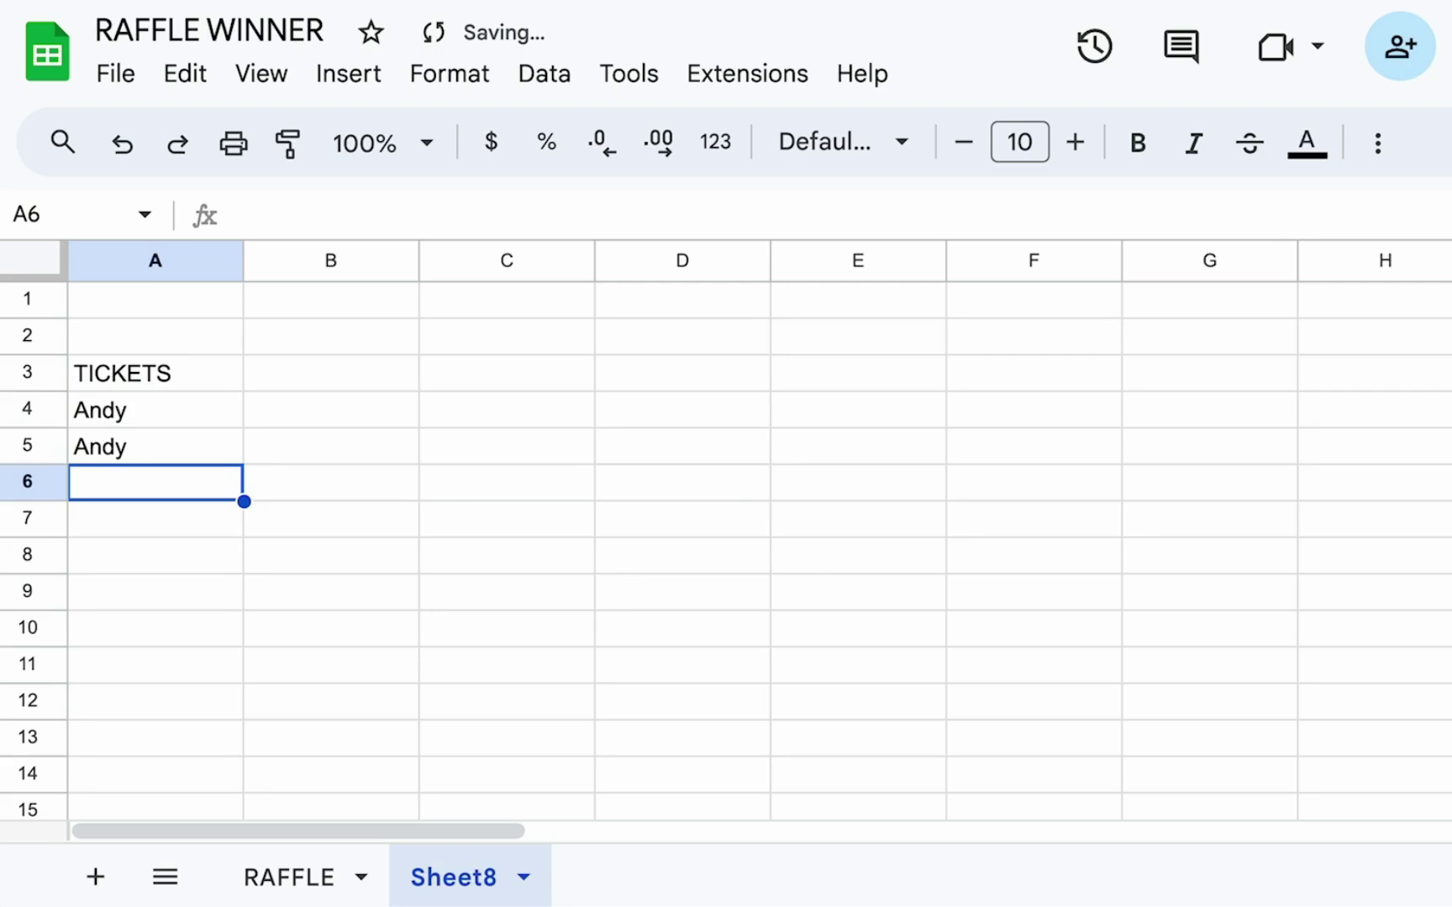
# - List the raffle's third participant three times, in A6 through A8
pyautogui.write('Jim')
pyautogui.press('Return')
pyautogui.write('Jim')
pyautogui.press('Return')
pyautogui.write('J')
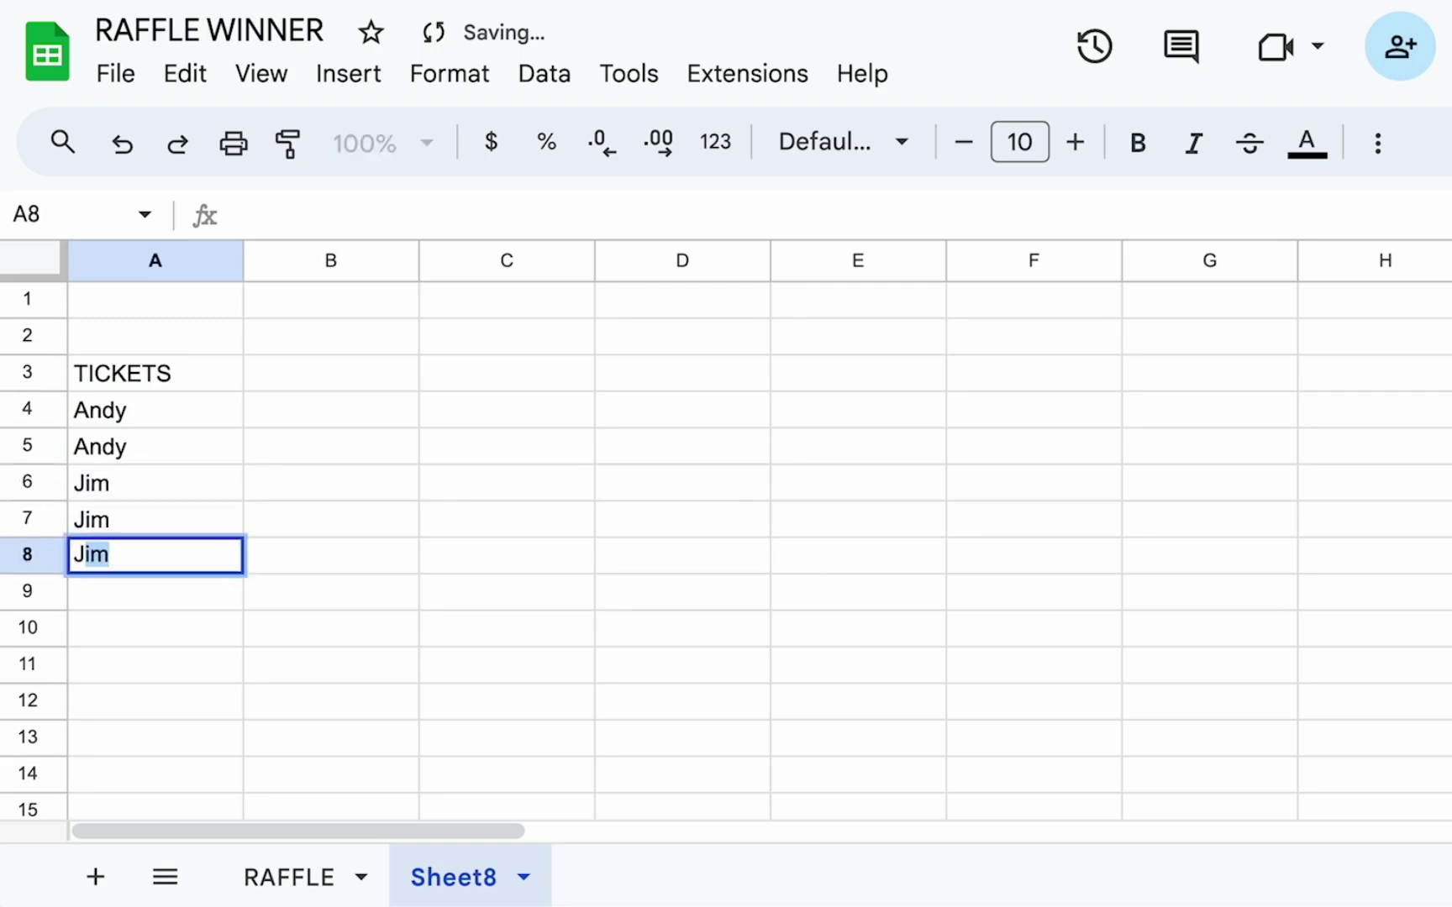
pyautogui.write('im')
pyautogui.press('Return')
# - Enter the raffle's second participant once in A9 and select the entries A4:A8
pyautogui.write('J')
pyautogui.press('BackSpace')
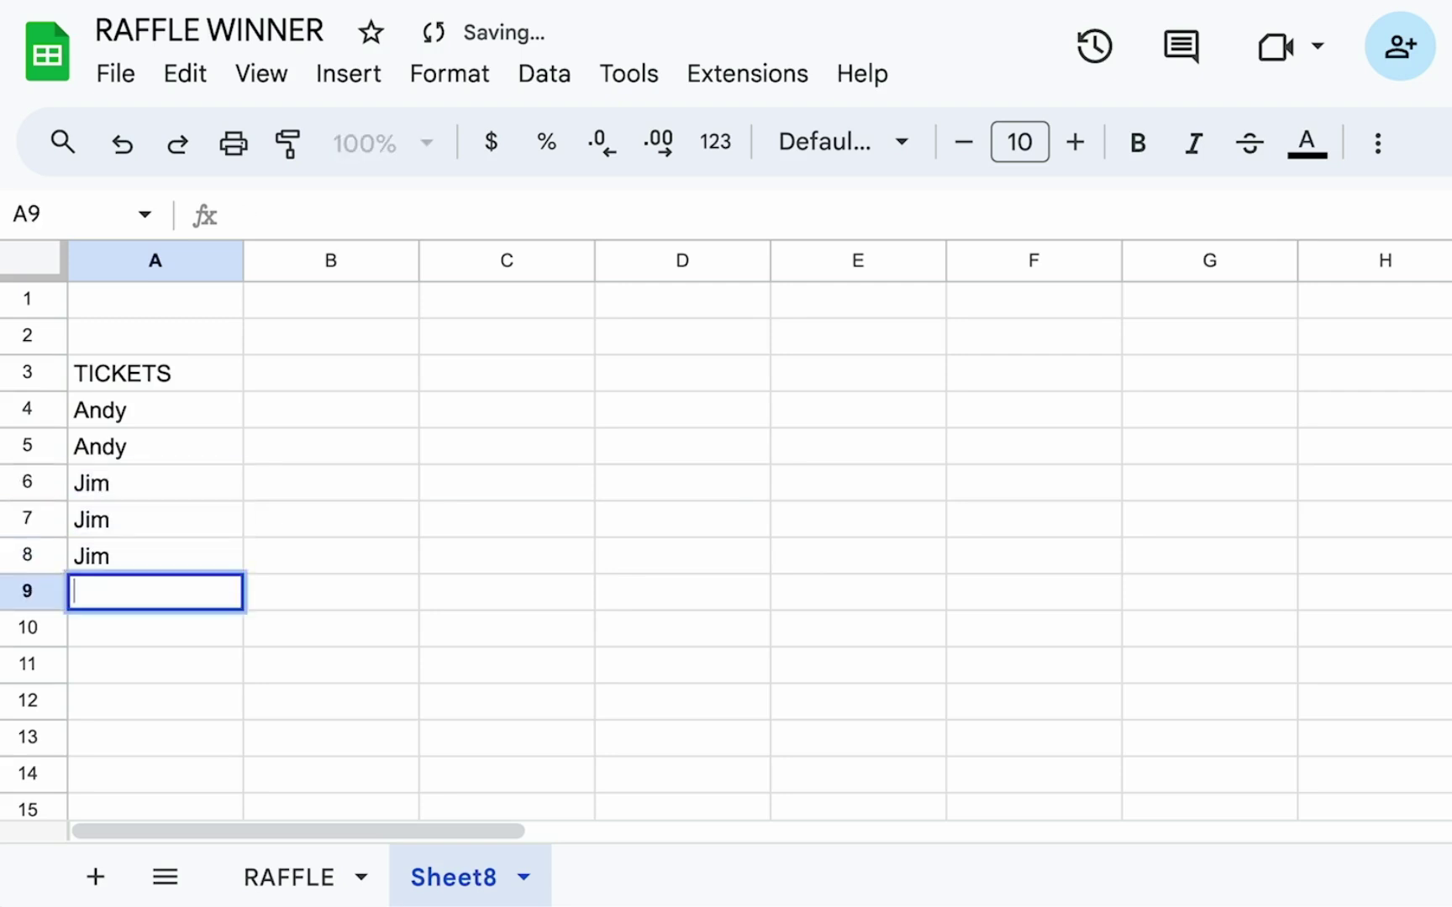
pyautogui.write('Dwight')
pyautogui.press('Return')
pyautogui.moveTo(154, 425); pyautogui.dragTo(126, 575)
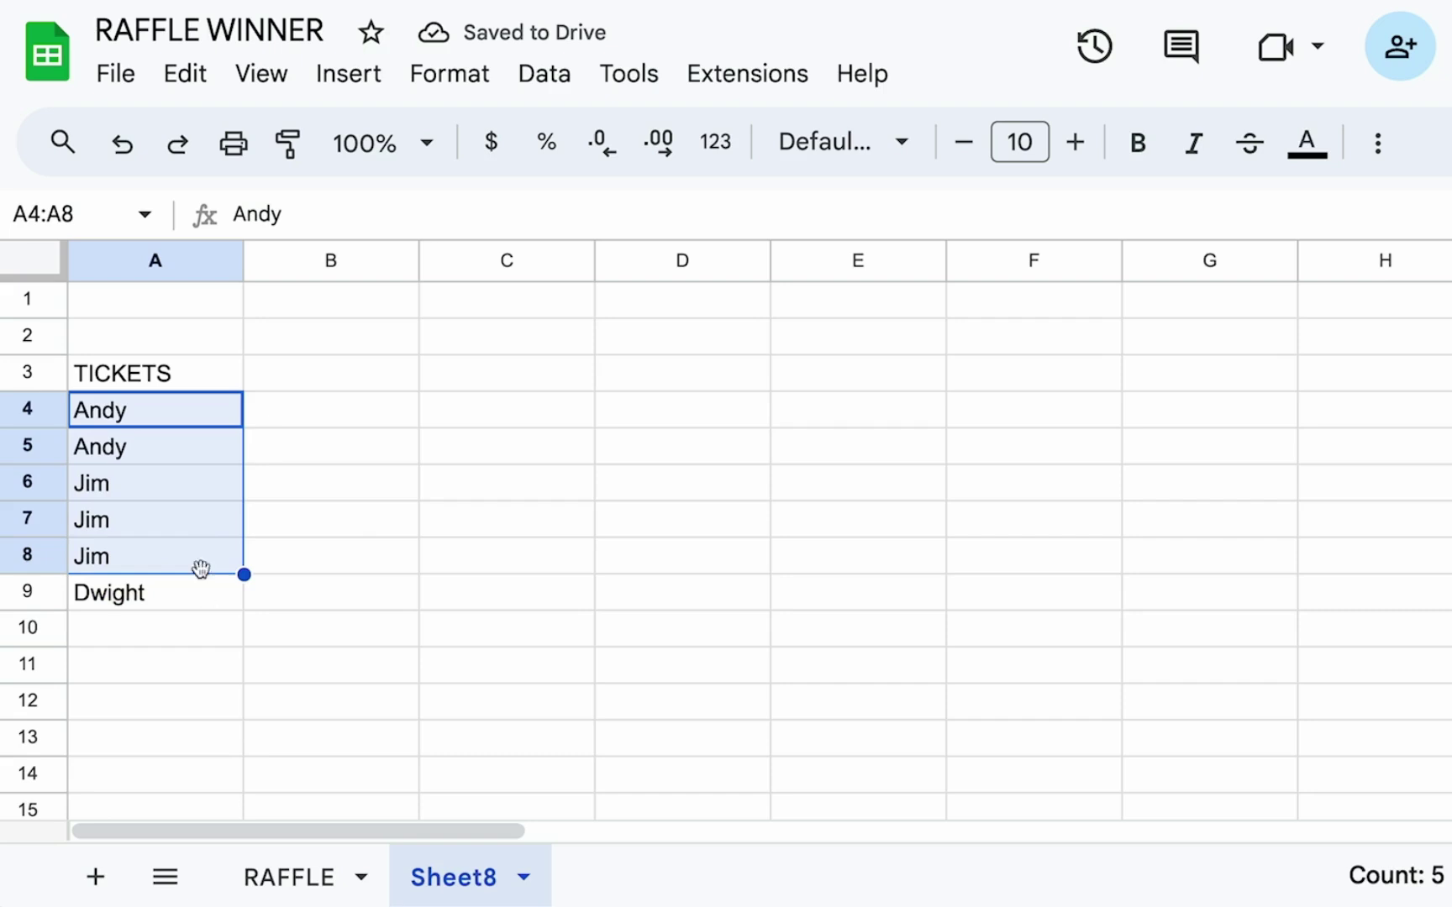
# - Enter the formula =INDEX(A4:A9,RANDBETWEEN(1,COUNTA(A4:A9))) in B1 to pick a random ticket
pyautogui.click(337, 310)
pyautogui.write('=INDEX(')
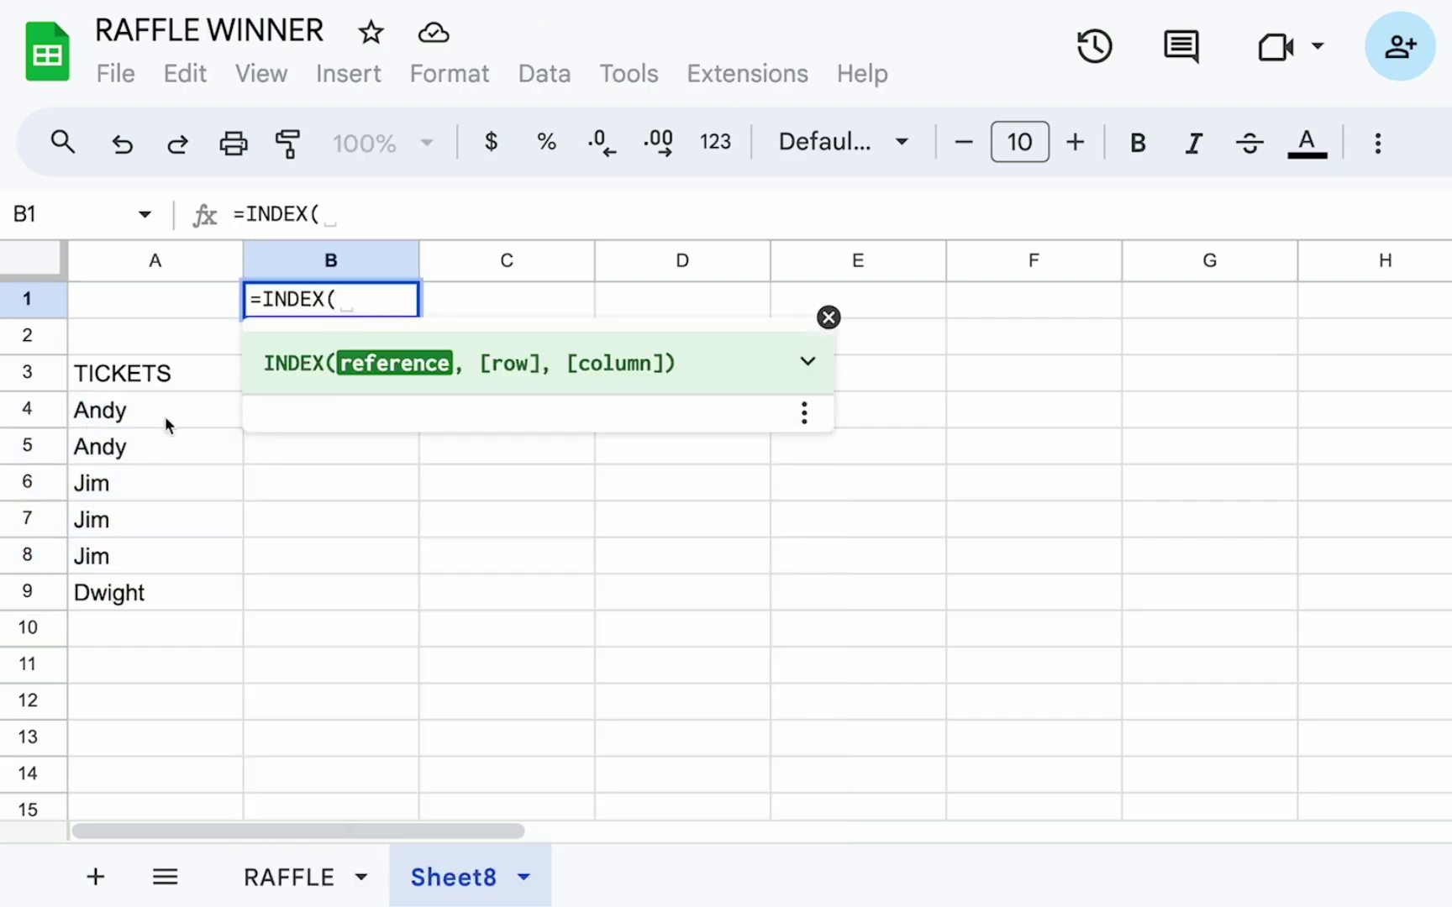
pyautogui.moveTo(166, 423); pyautogui.dragTo(205, 589)
pyautogui.write(',')
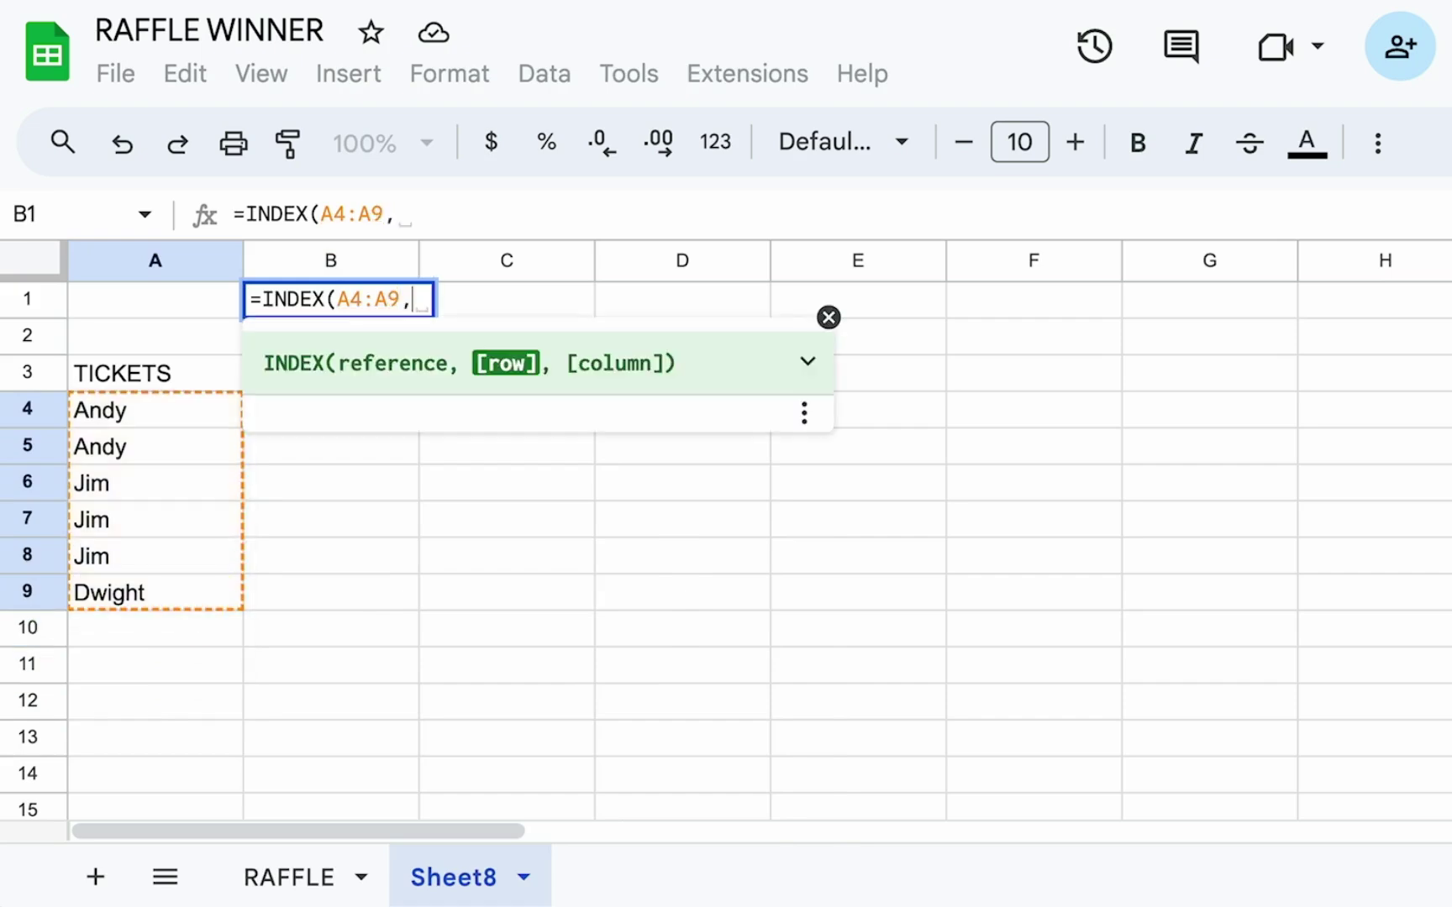
pyautogui.write('RAND')
pyautogui.press('Down')
pyautogui.press('Down')
pyautogui.press('Tab')
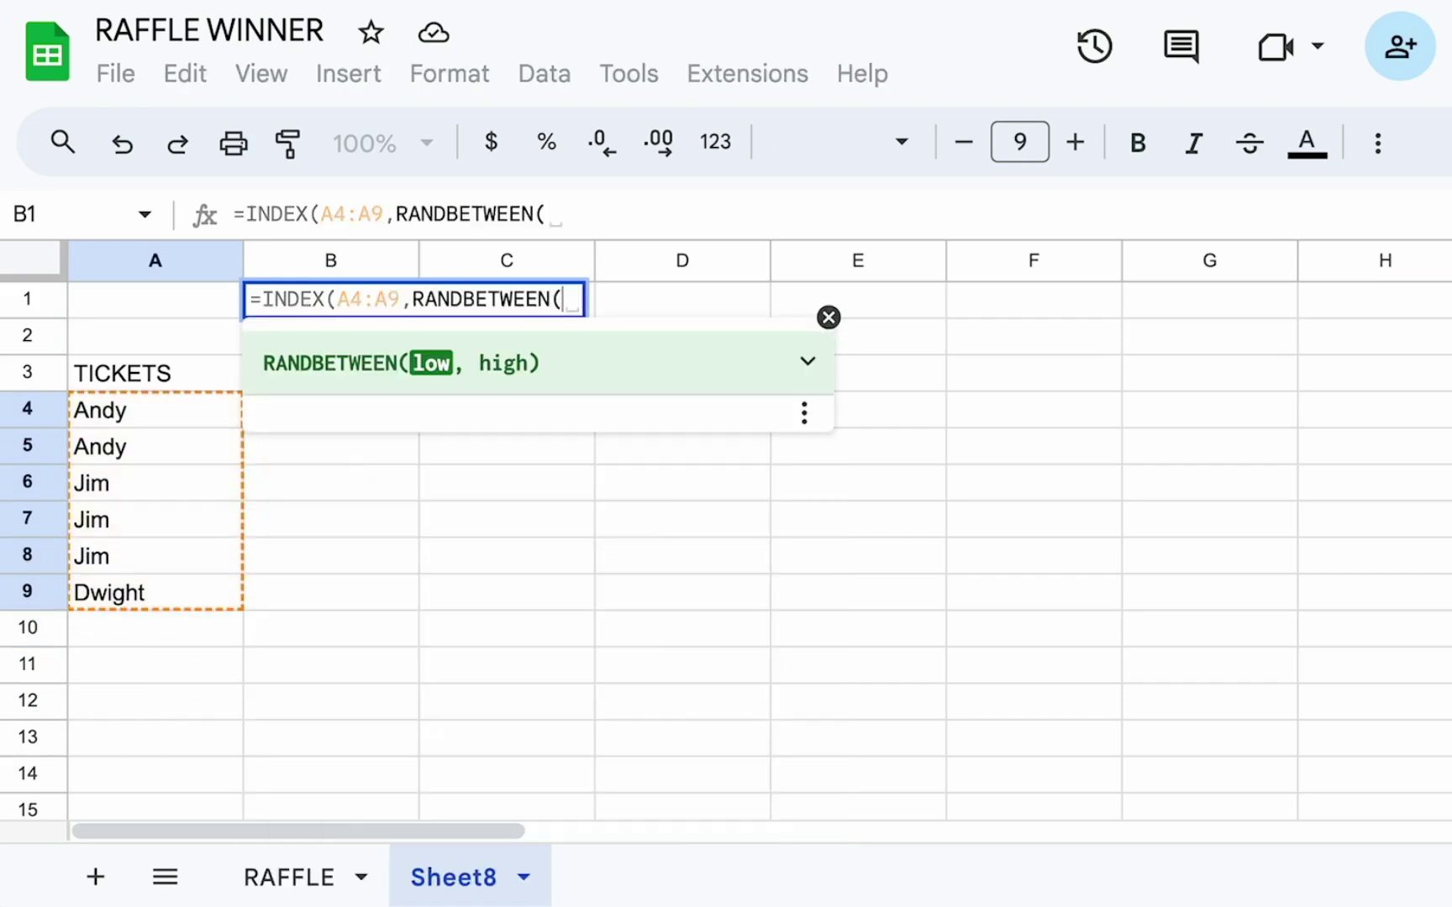
pyautogui.write('1,COUNTA')
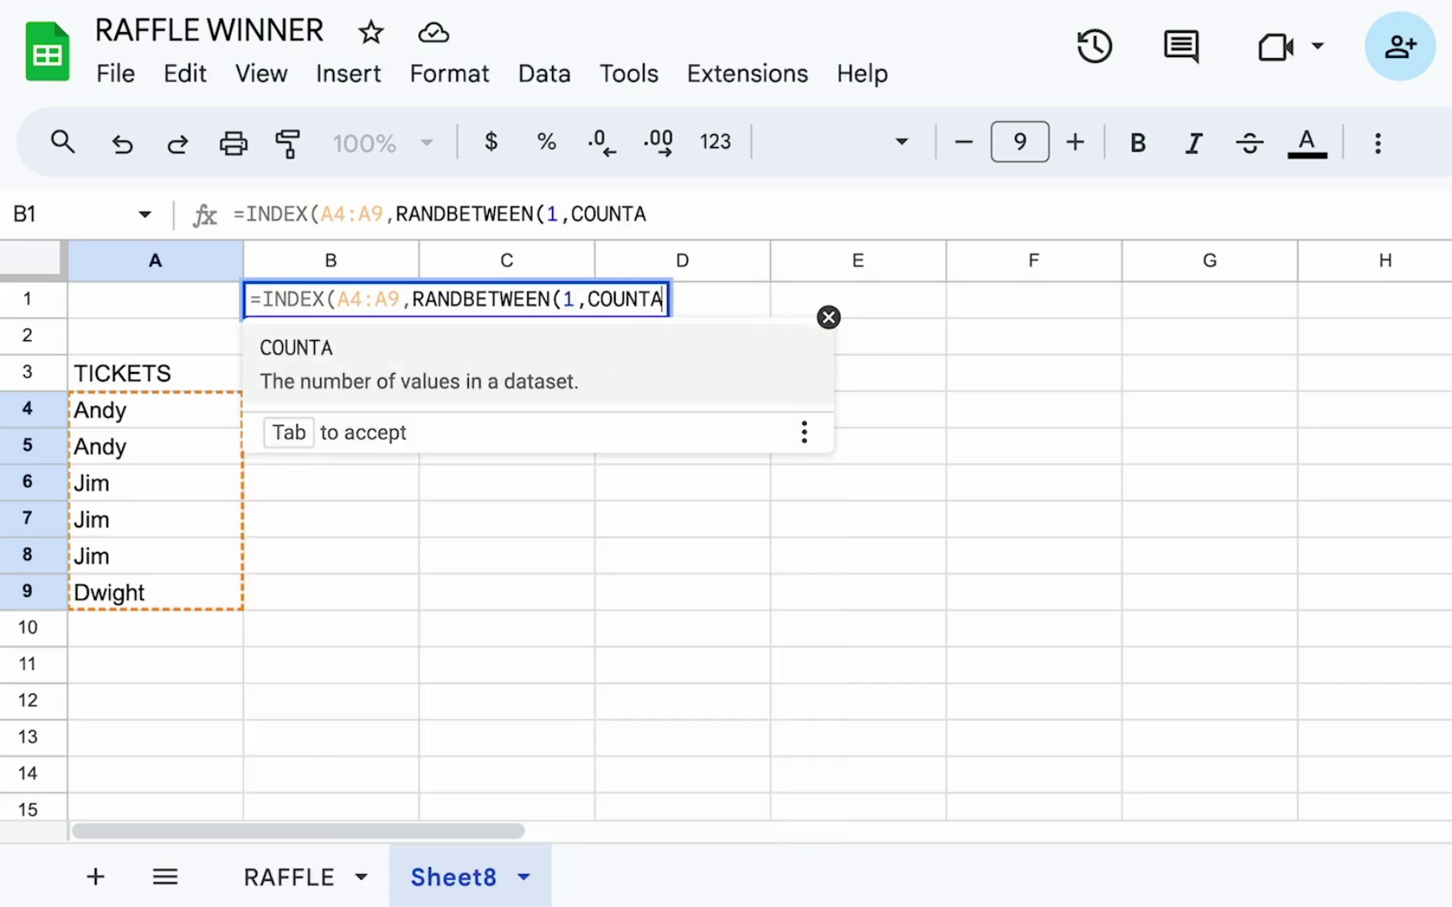
pyautogui.press('Tab')
pyautogui.moveTo(169, 412); pyautogui.dragTo(194, 585)
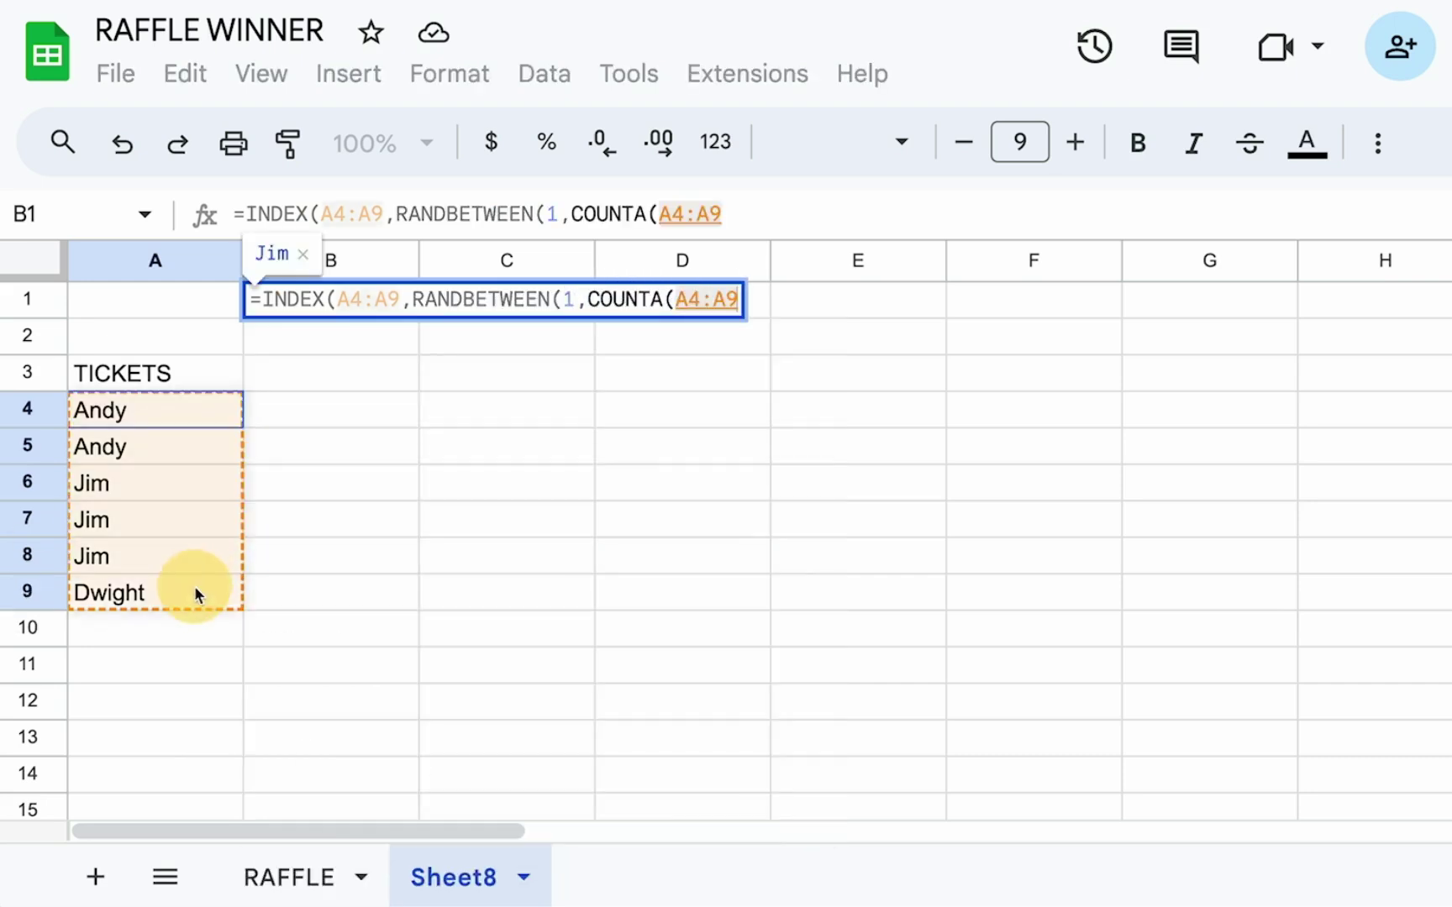
pyautogui.write(')))')
pyautogui.press('Return')
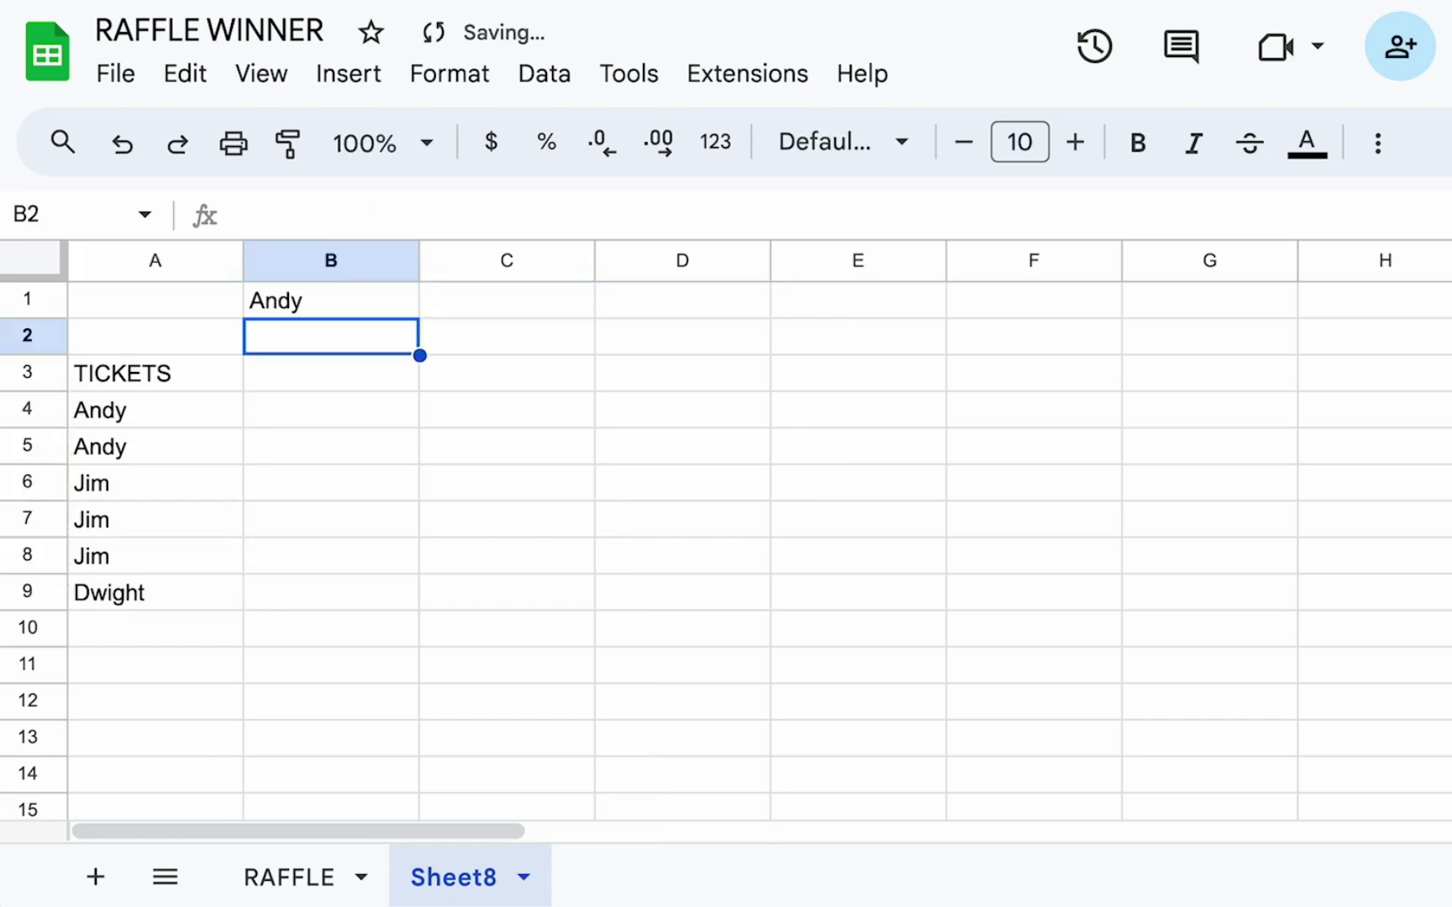
# - Compare the random pick in B1 with the ticket entries in A4:A9
pyautogui.click(327, 316)
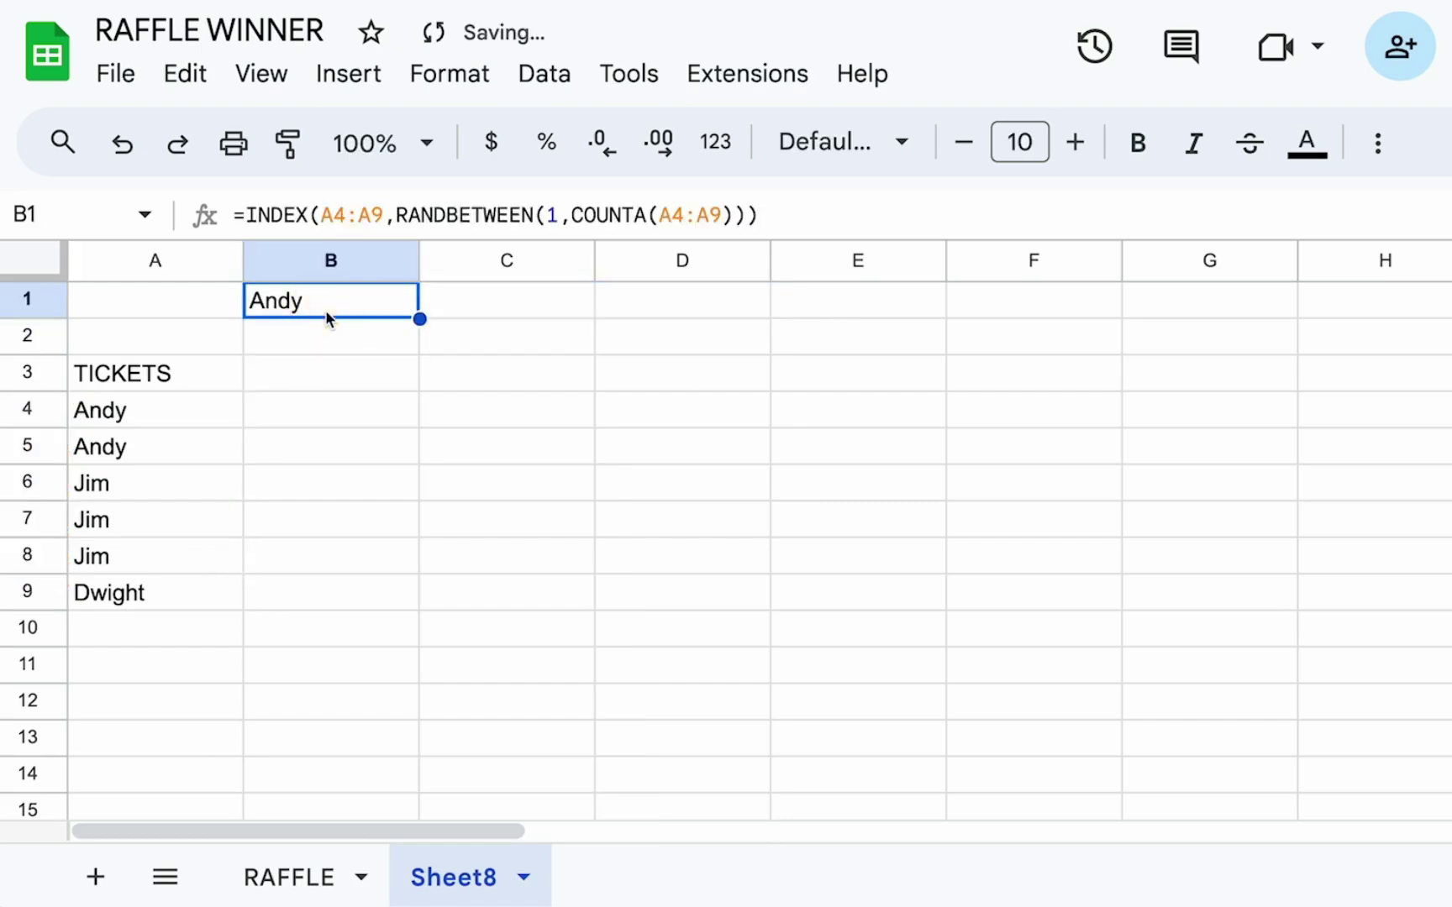
pyautogui.moveTo(136, 410); pyautogui.dragTo(146, 590)
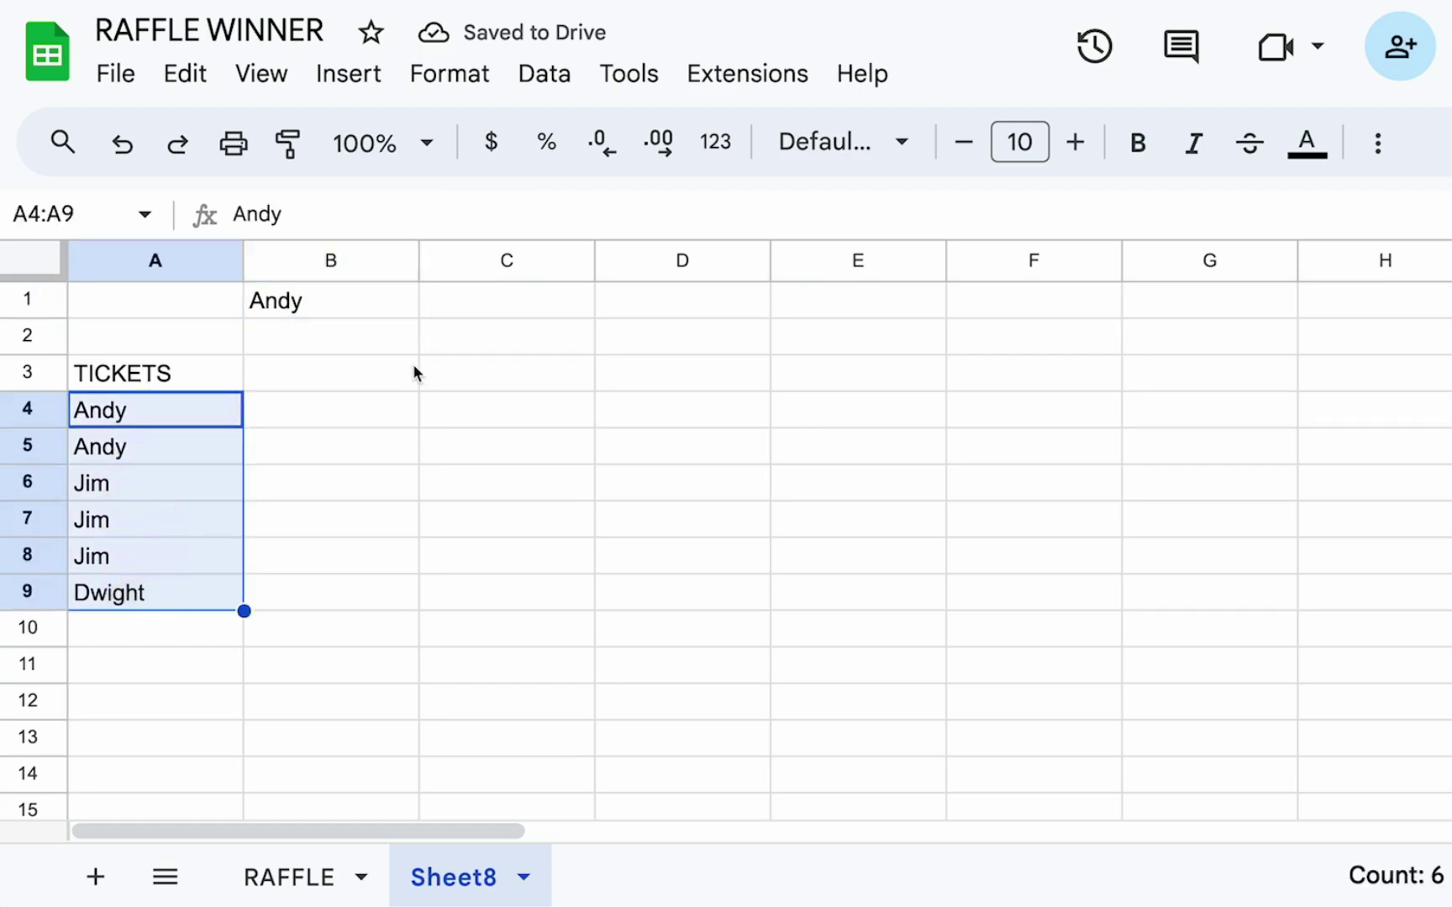
pyautogui.click(350, 298)
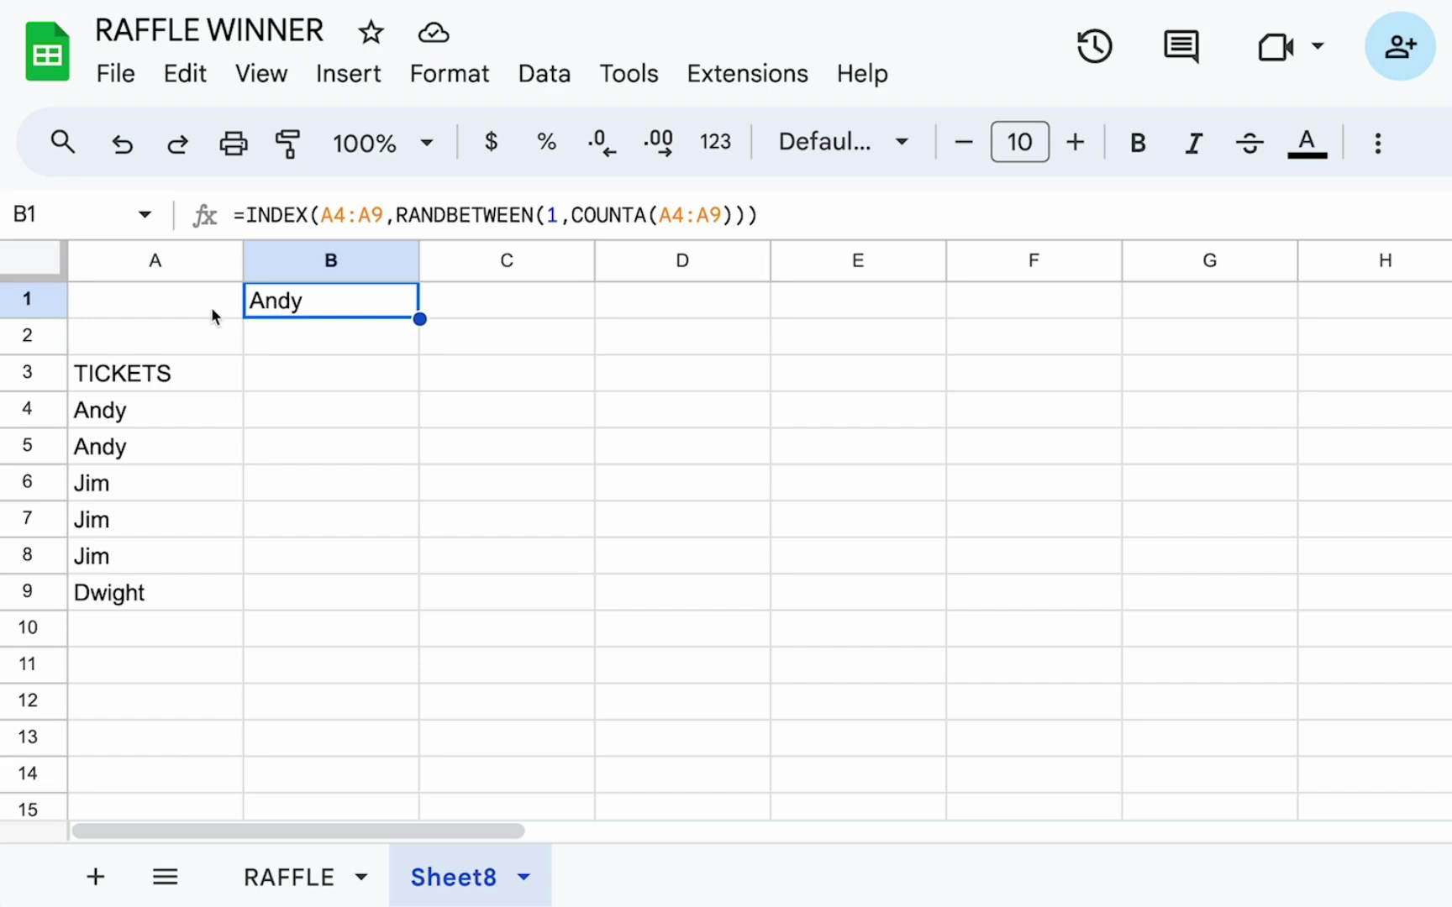
pyautogui.click(188, 400)
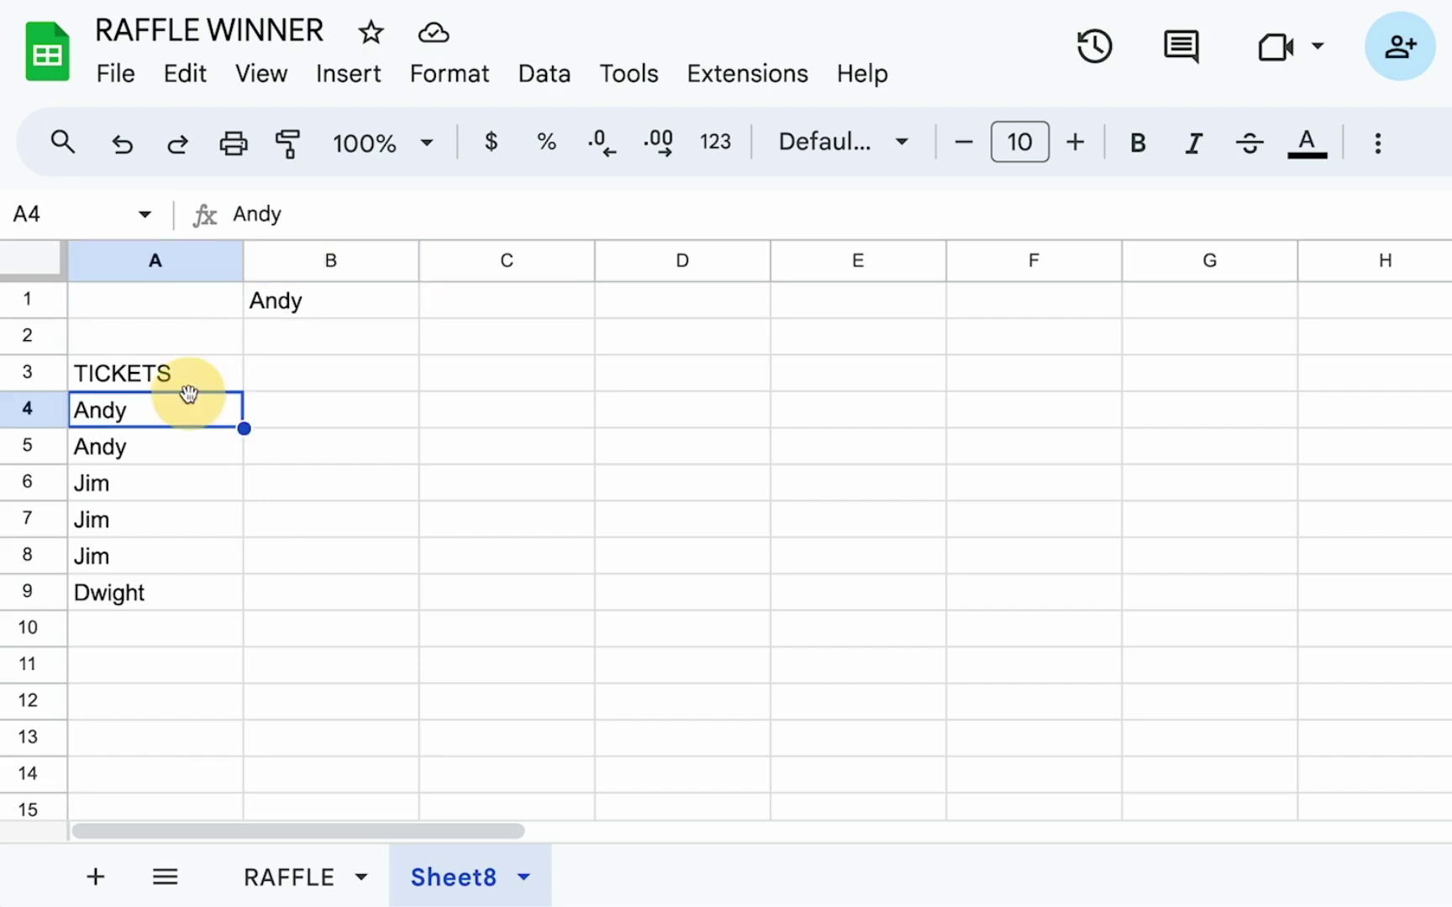
pyautogui.moveTo(161, 409); pyautogui.dragTo(160, 587)
pyautogui.click(133, 644)
pyautogui.click(366, 305)
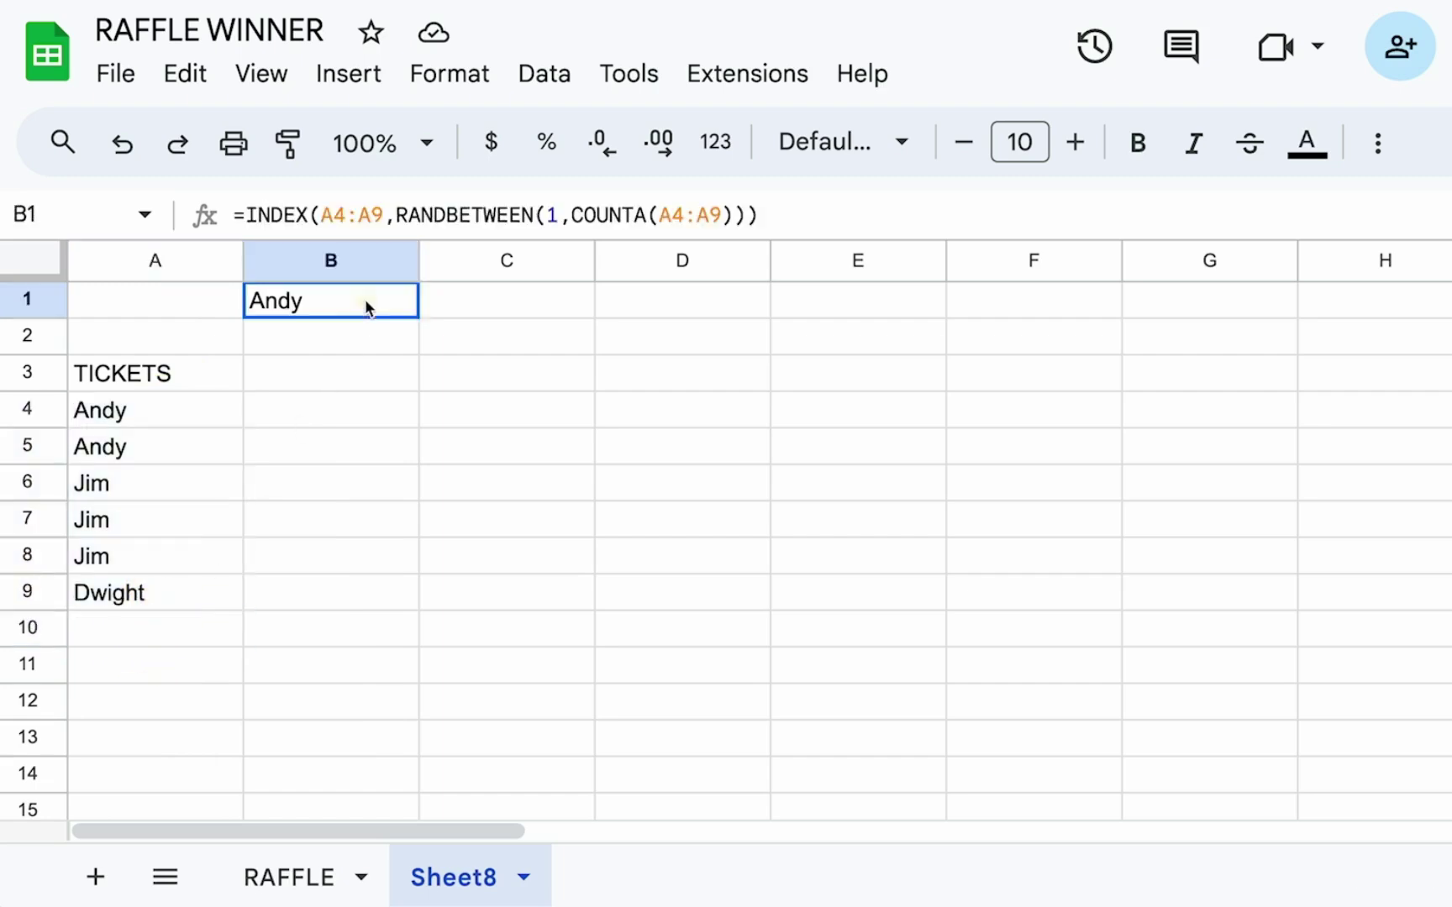
# - Examine the INDEX and COUNTA range references in the B1 formula without changing it
pyautogui.doubleClick(366, 305)
pyautogui.press('Left')
pyautogui.press('Left')
pyautogui.press('Left')
pyautogui.press('Left')
pyautogui.press('Left')
pyautogui.press('Left')
pyautogui.press('Left')
pyautogui.press('Left')
pyautogui.press('Left')
pyautogui.press('Left')
pyautogui.press('Left')
pyautogui.press('Left')
pyautogui.press('Left')
pyautogui.press('Left')
pyautogui.press('Left')
pyautogui.press('Left')
pyautogui.press('Left')
pyautogui.press('Left')
pyautogui.press('Left')
pyautogui.press('Left')
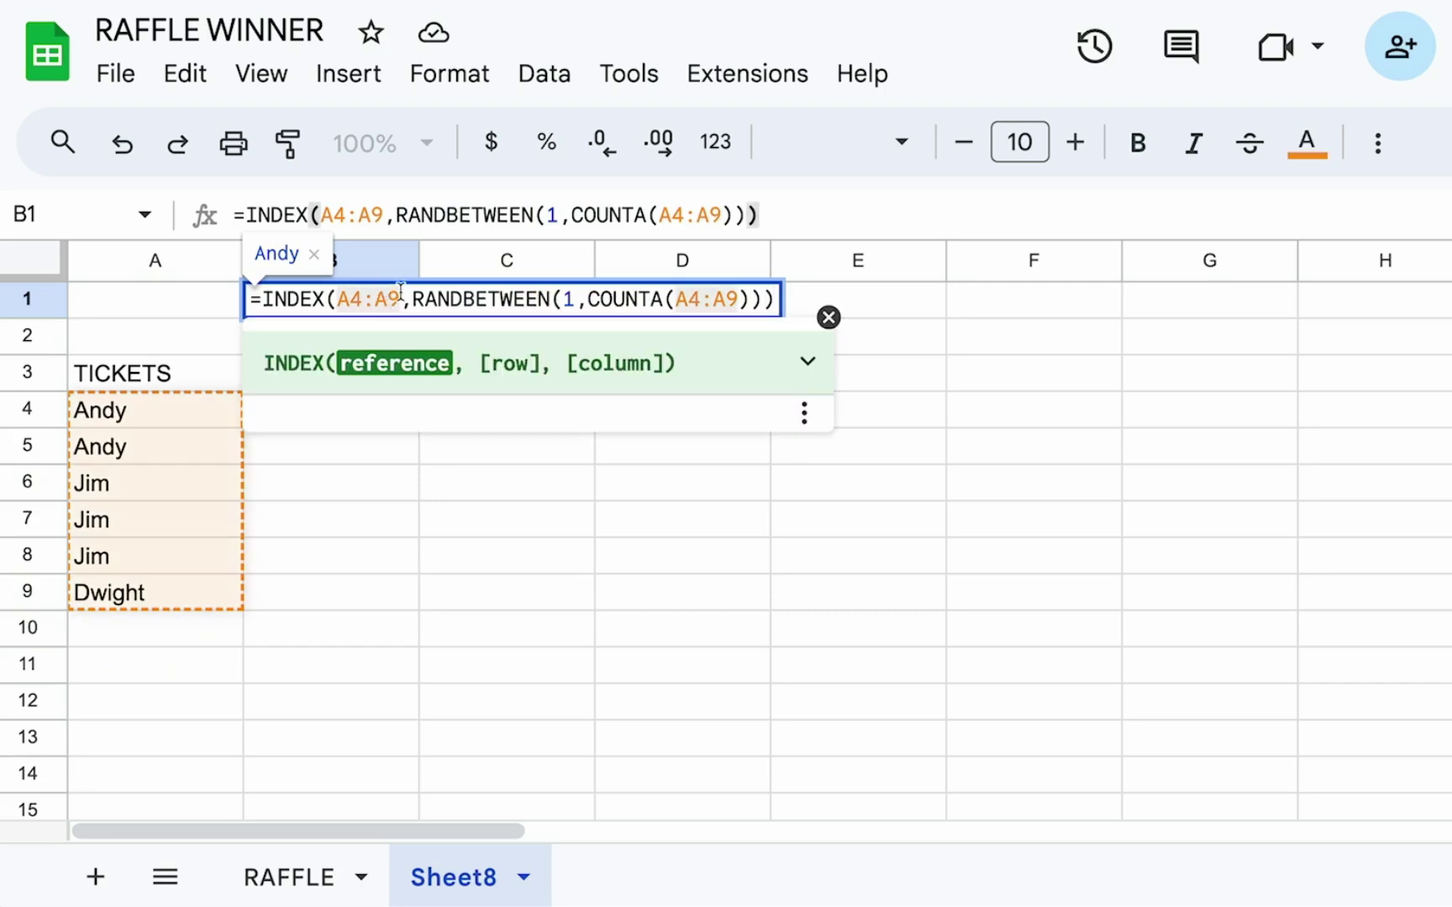
pyautogui.click(680, 300)
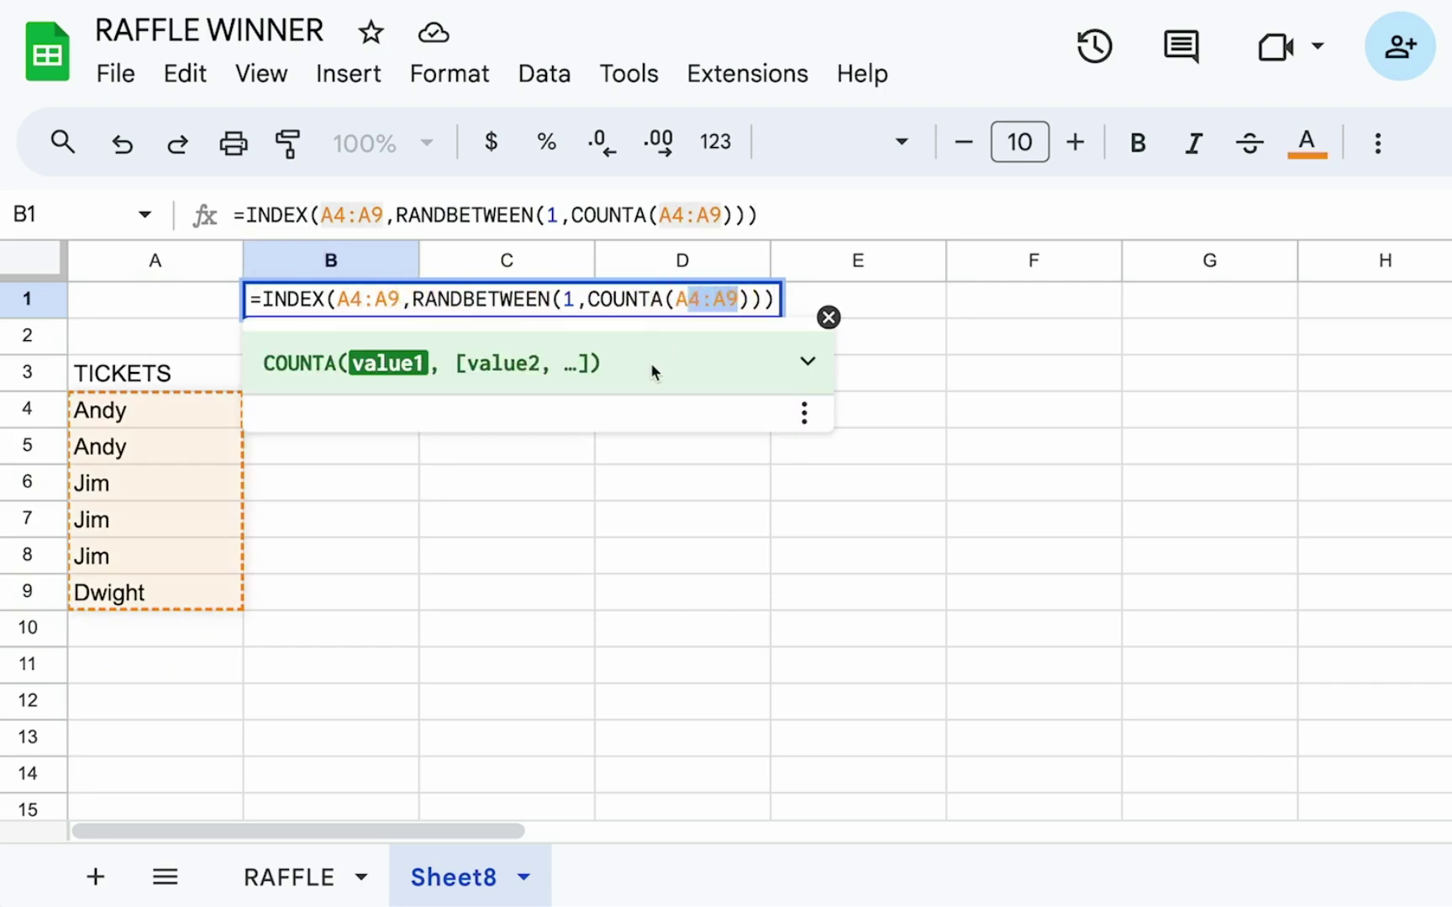
pyautogui.press('Escape')
# - On the RAFFLE sheet, set the last participant's ticket count in B8 to 2
pyautogui.click(307, 875)
pyautogui.click(242, 530)
pyautogui.click(201, 502)
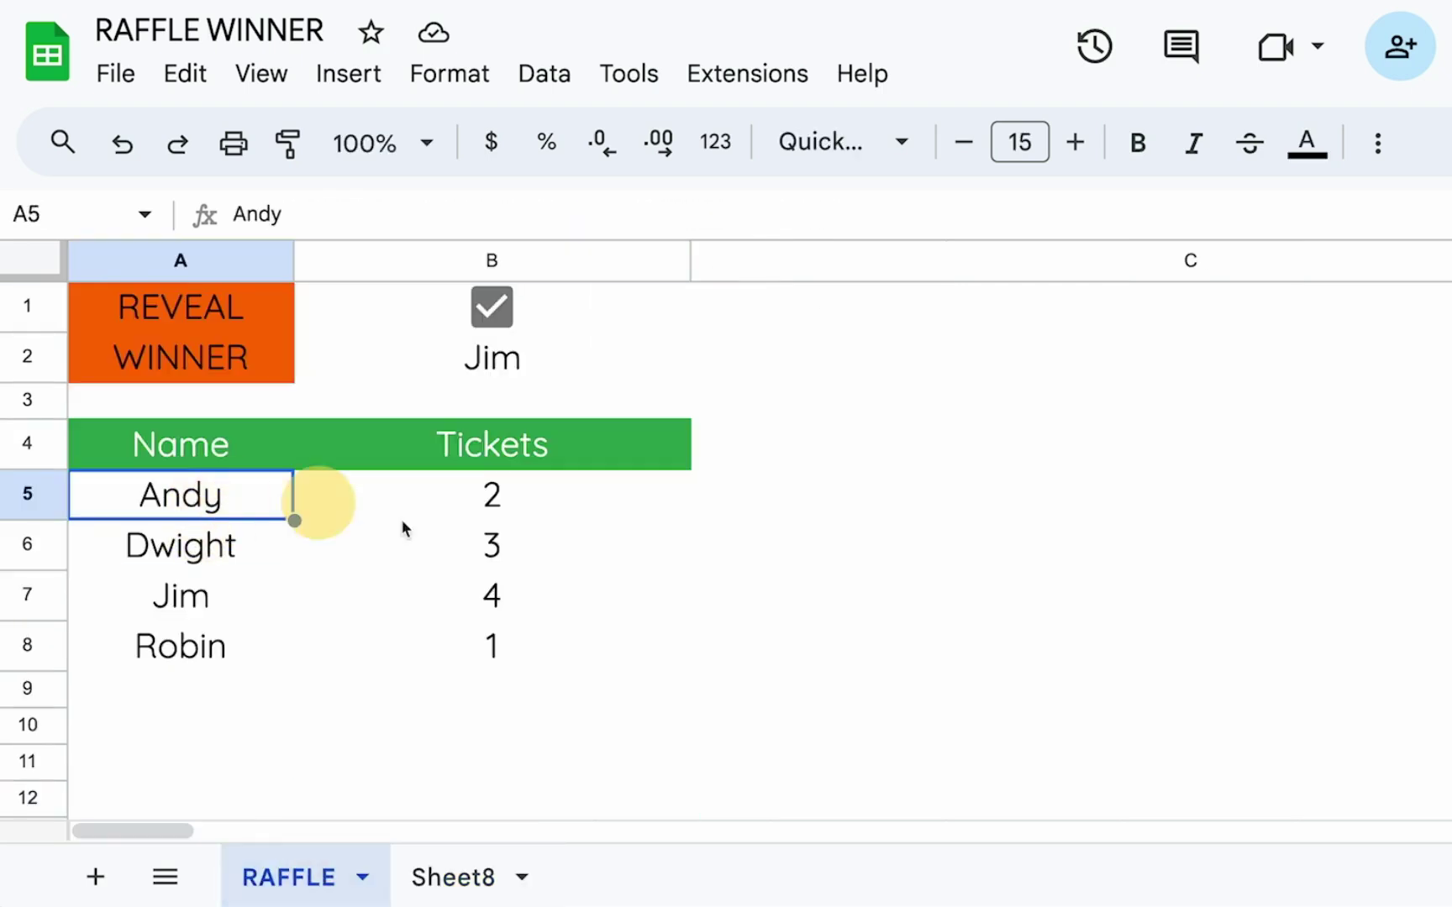
pyautogui.click(589, 538)
pyautogui.click(530, 704)
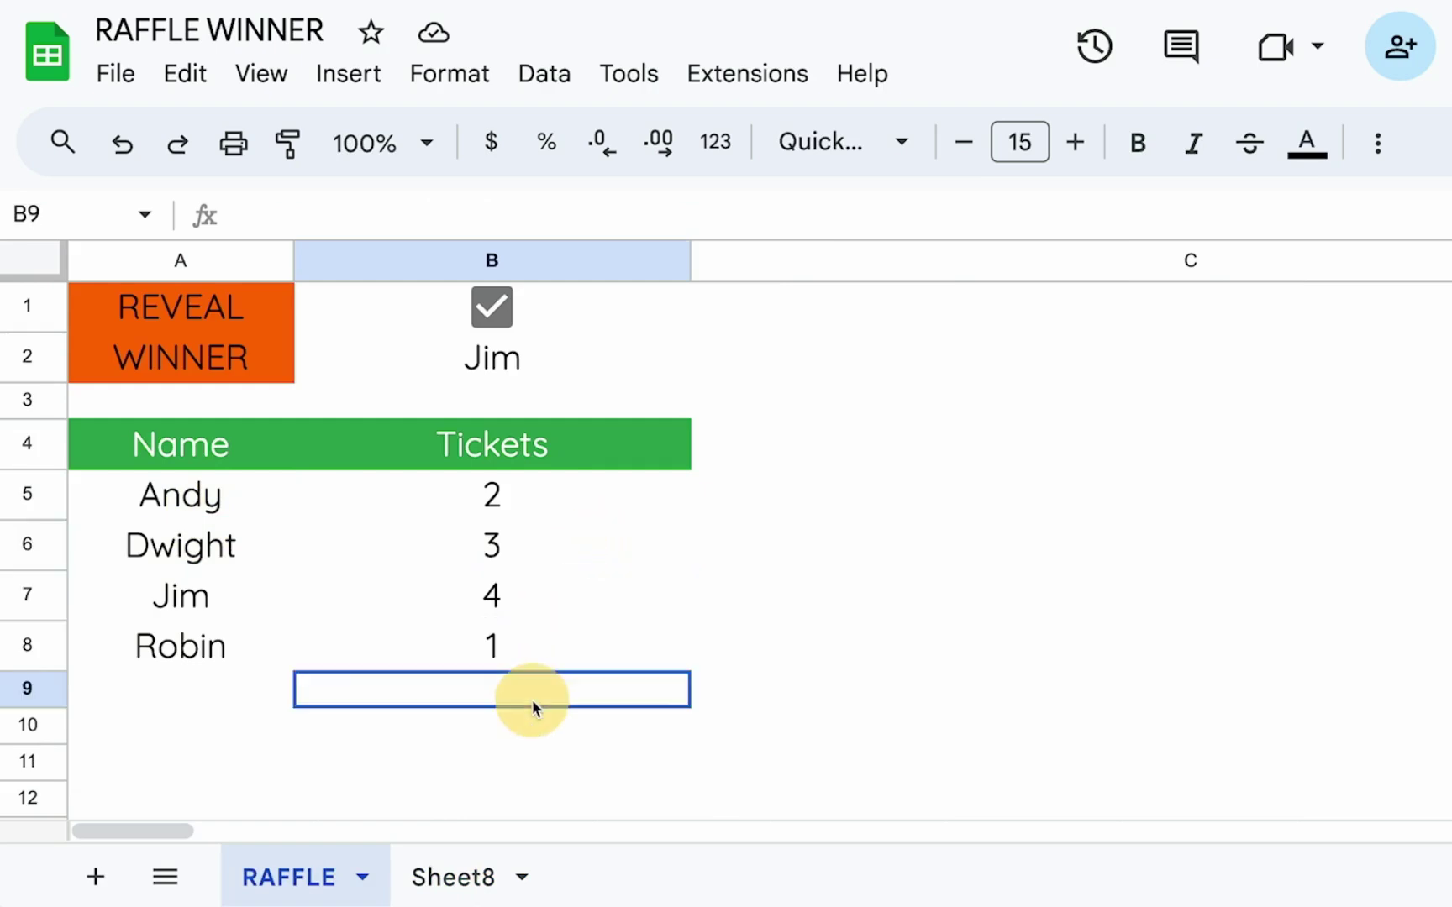
pyautogui.click(550, 650)
pyautogui.write('2')
pyautogui.press('Return')
# - Inspect the winner formula in B2, focusing on its REPT function, without changing it
pyautogui.click(470, 372)
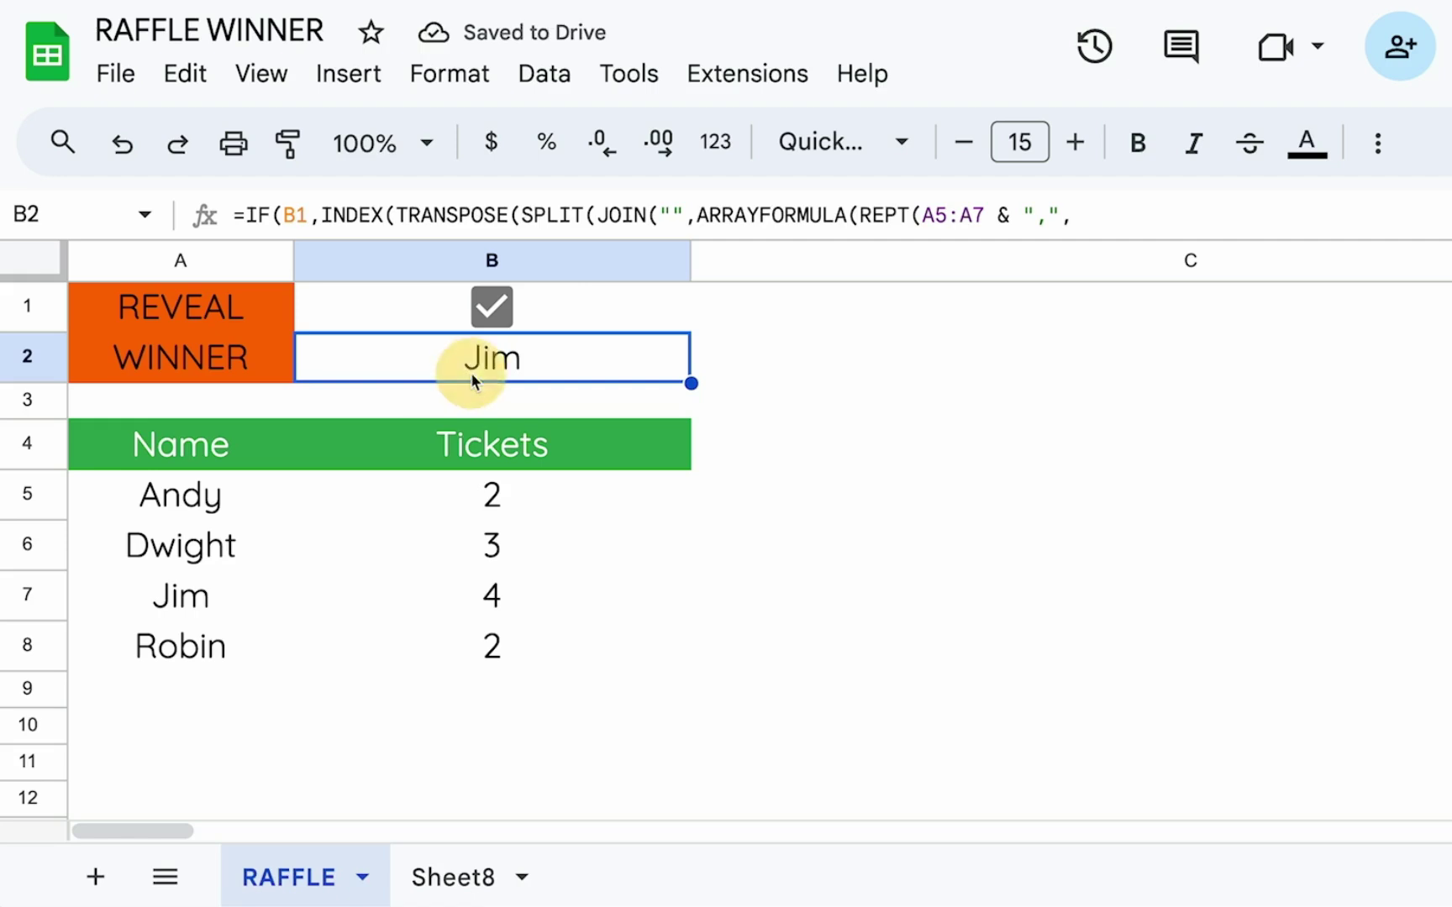
pyautogui.doubleClick(470, 372)
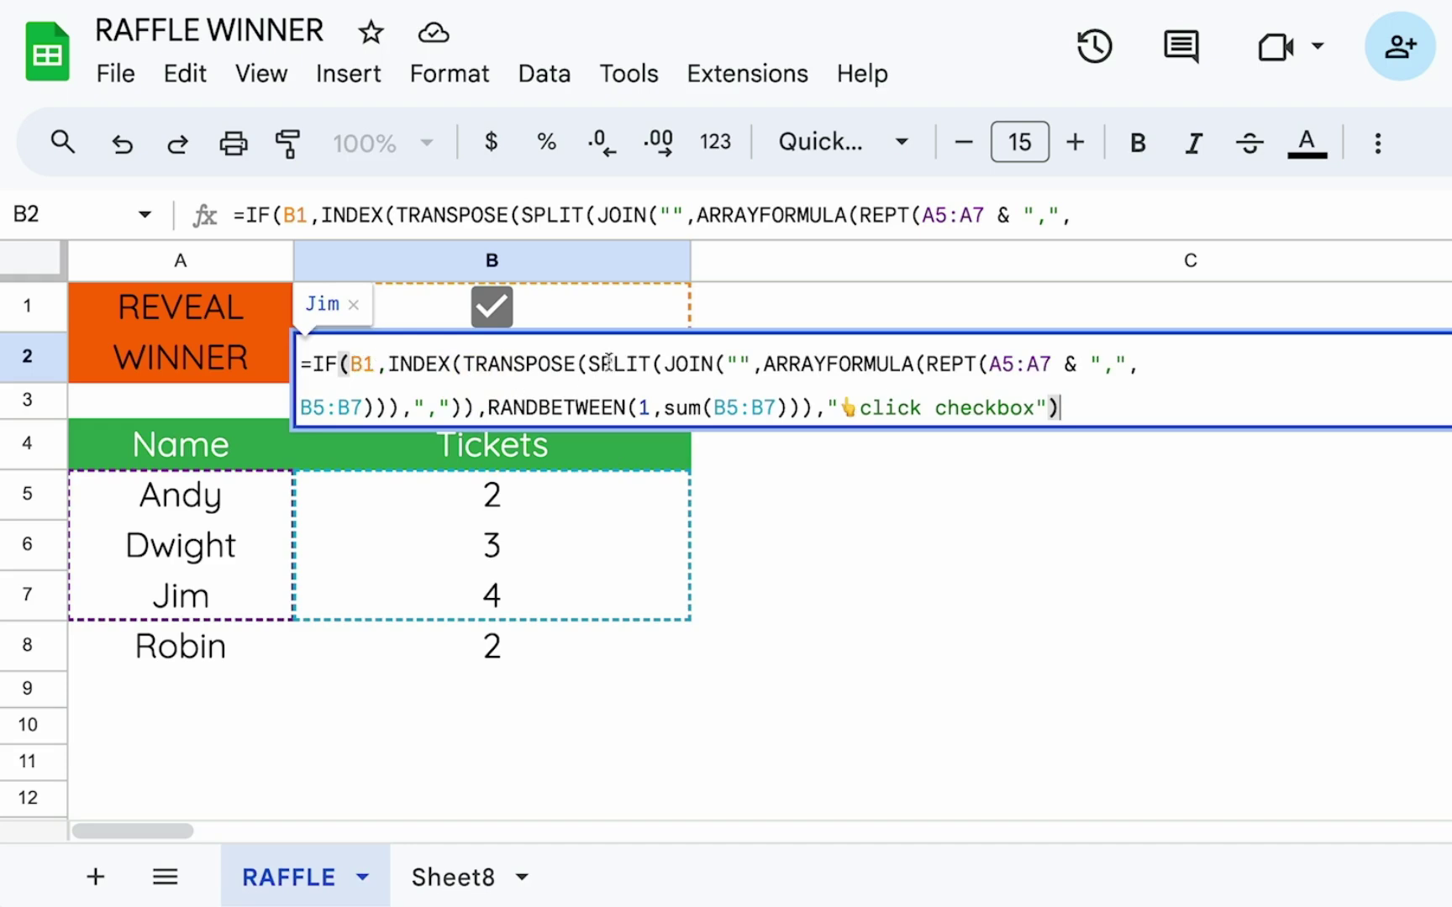
pyautogui.moveTo(939, 363); pyautogui.dragTo(1036, 363)
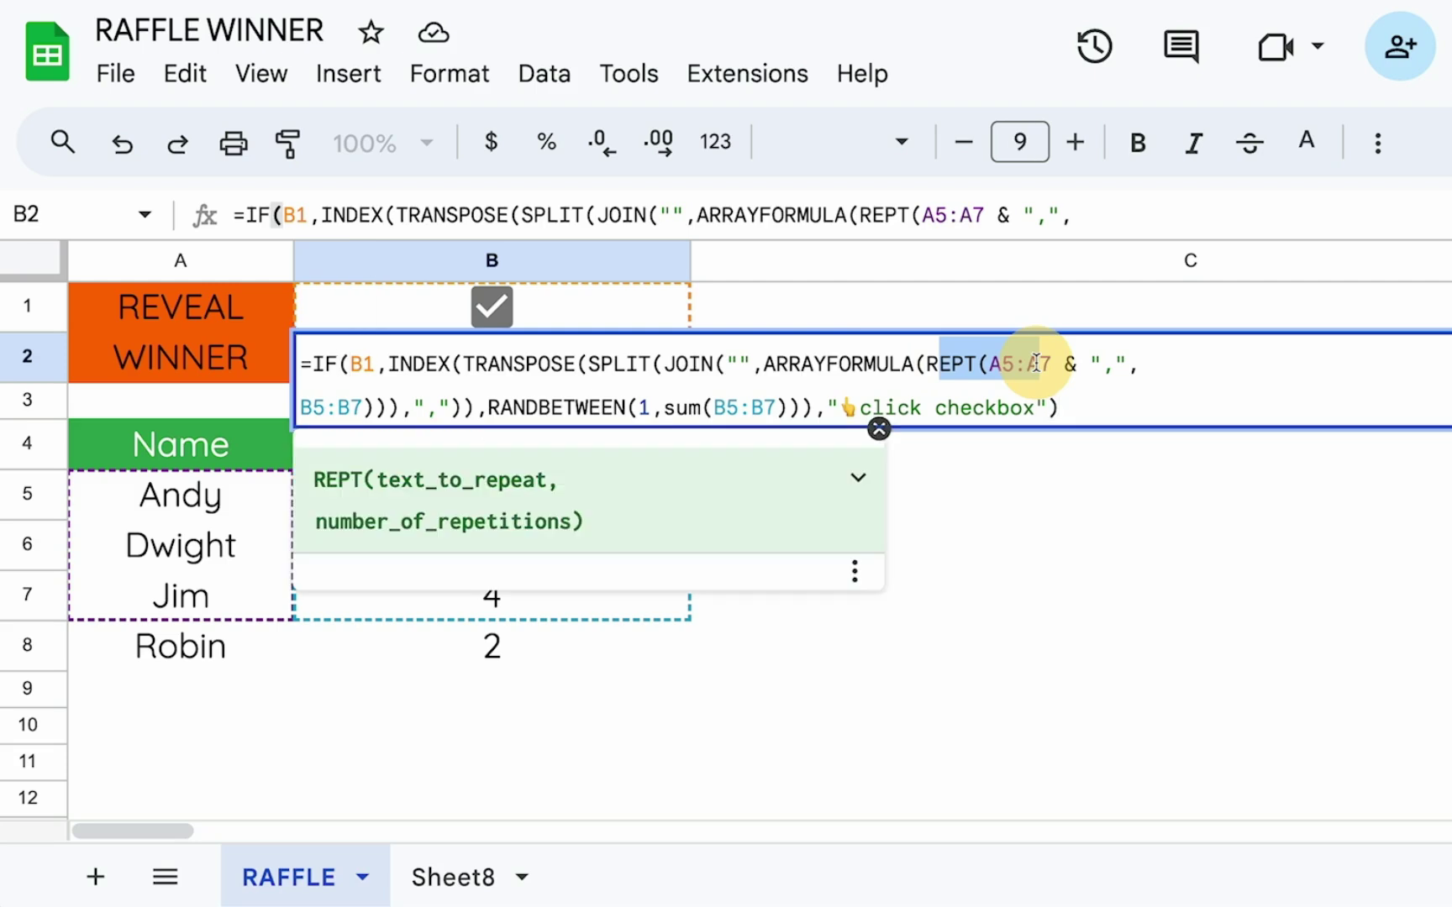
pyautogui.press('Escape')
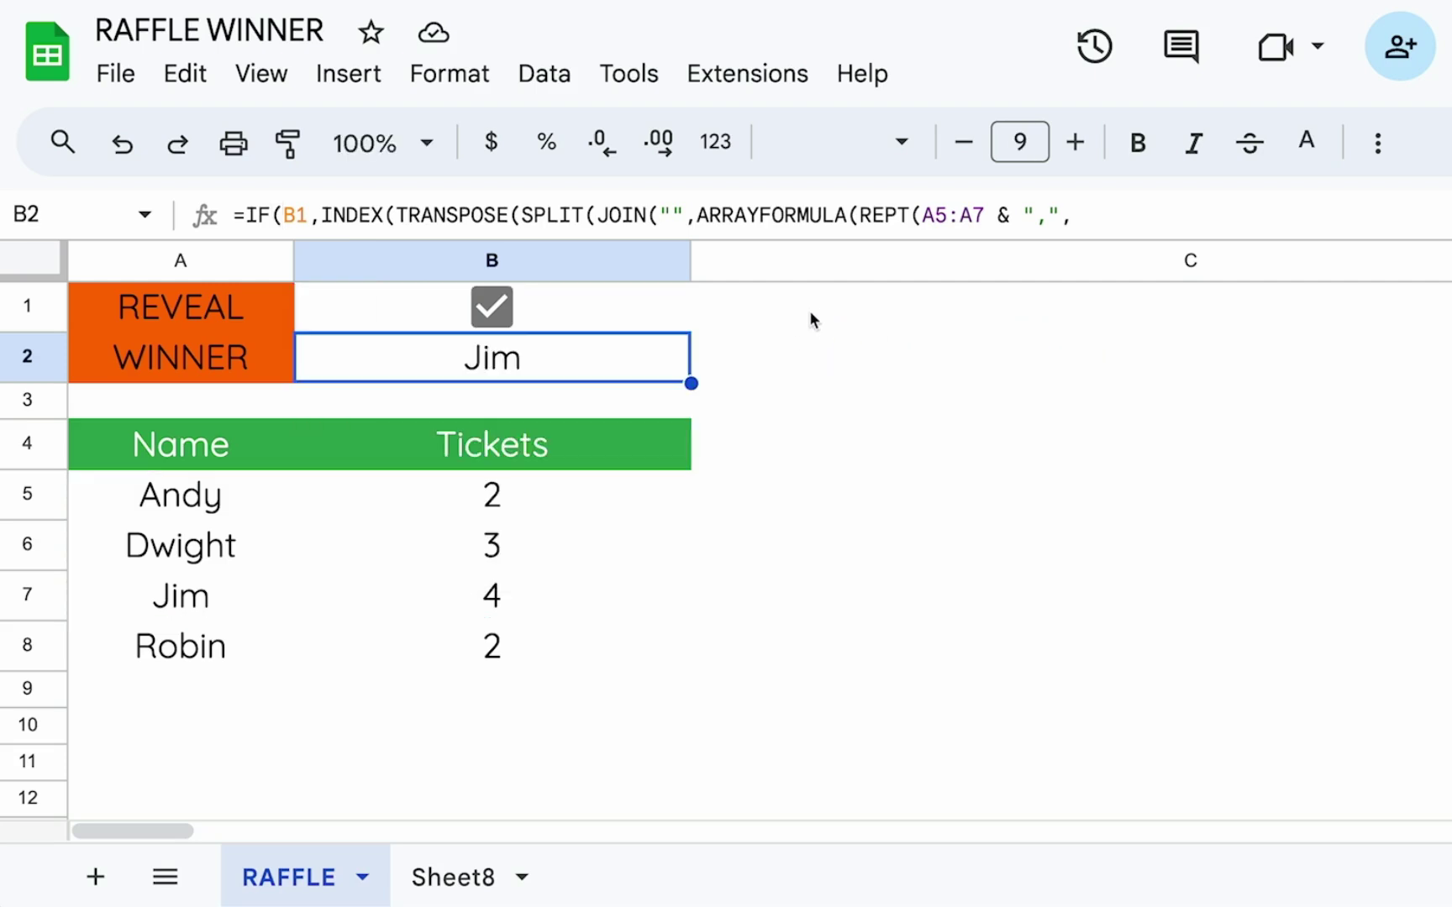
# - Enter =REPT(A5,B5) in C1 without filling C2, and select C1
pyautogui.click(809, 310)
pyautogui.write('=RP')
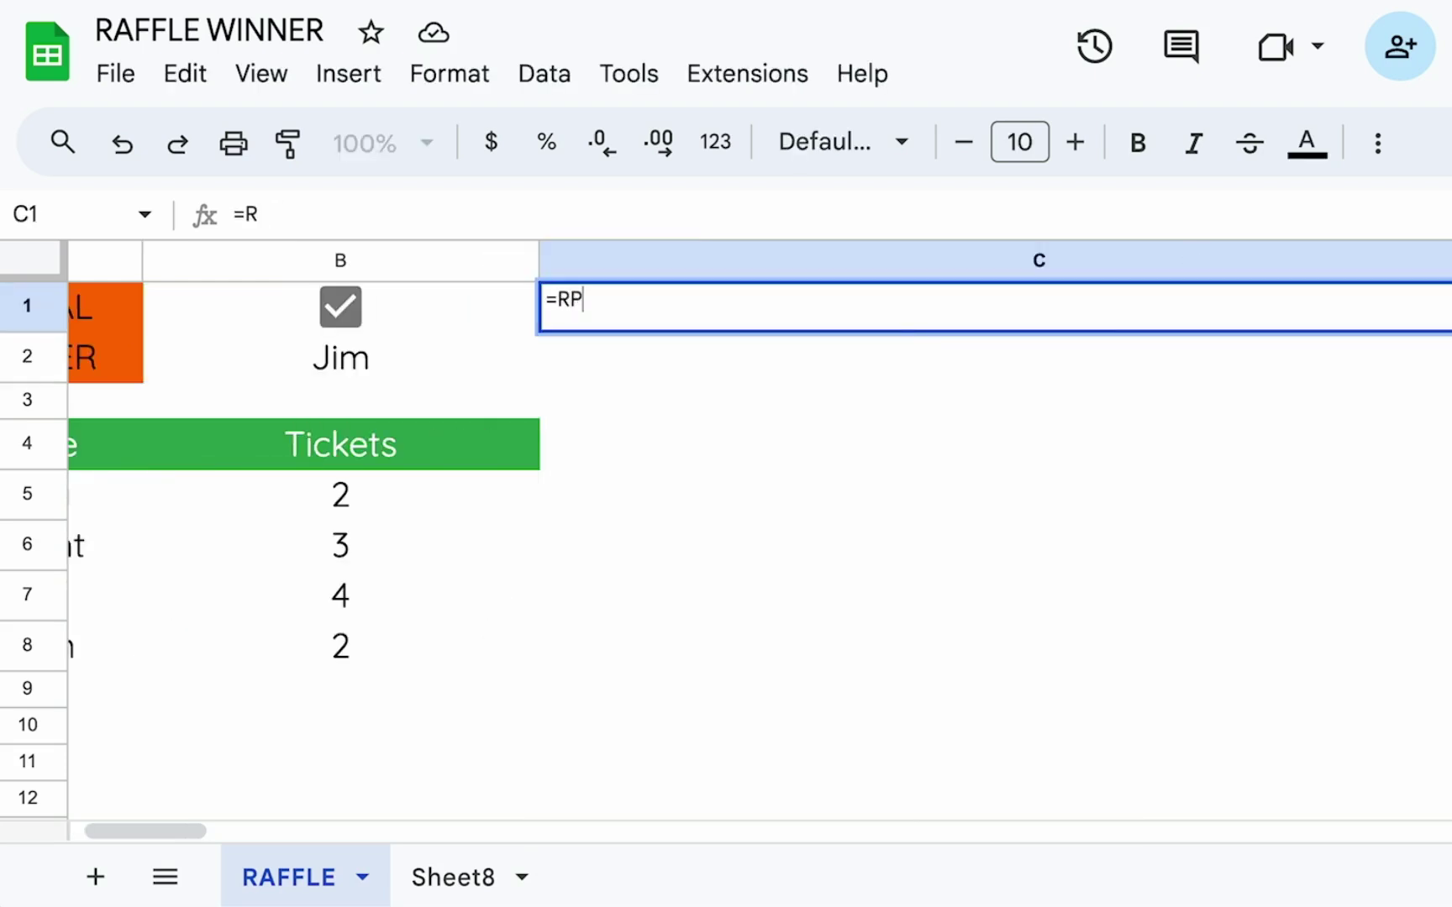
pyautogui.press('BackSpace')
pyautogui.write('EPT')
pyautogui.press('Tab')
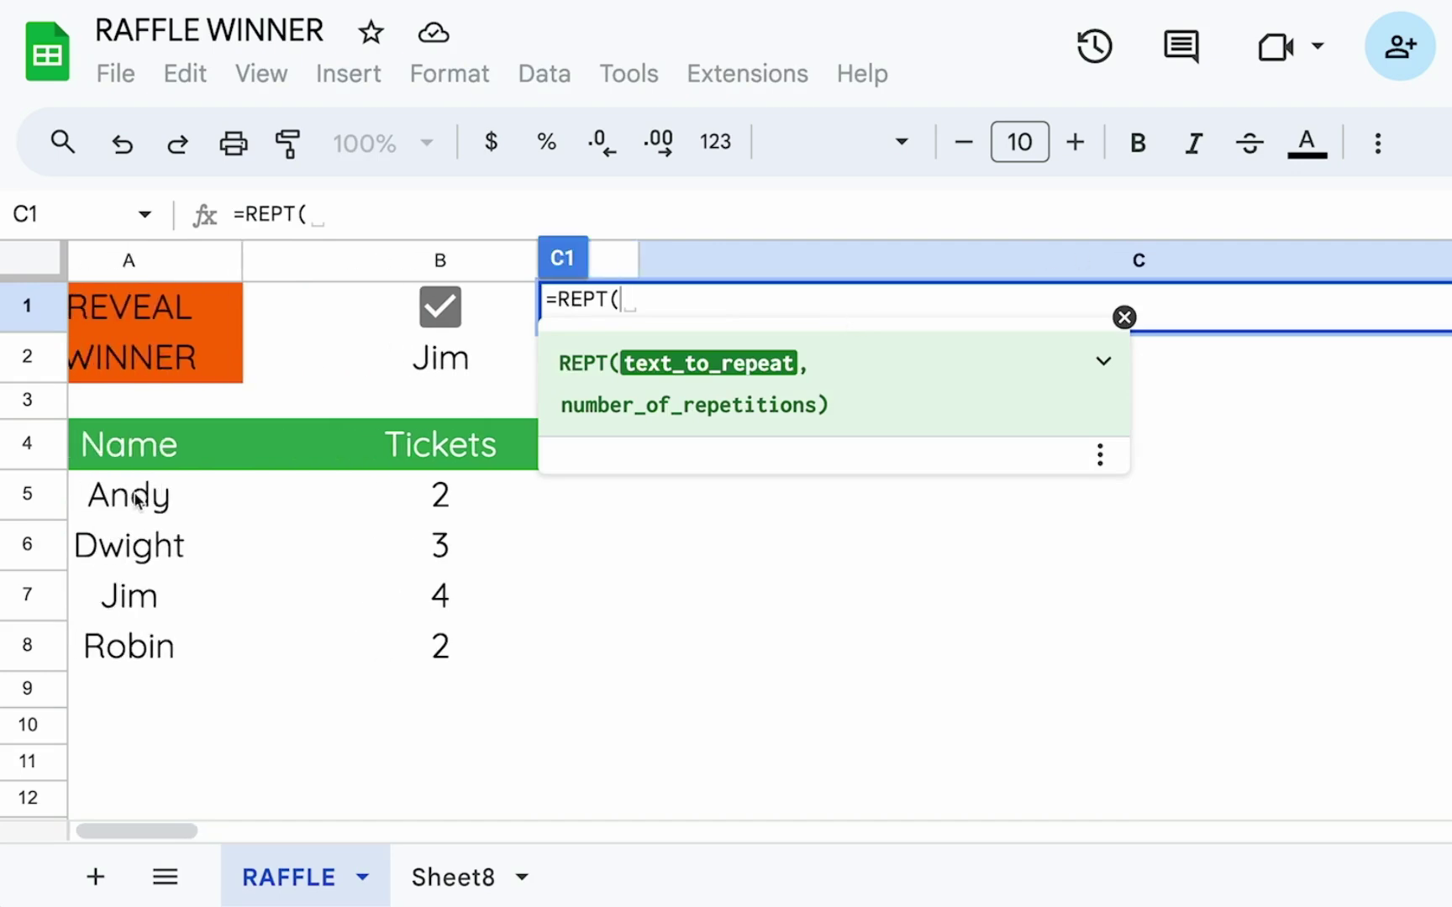
pyautogui.click(139, 498)
pyautogui.write(',')
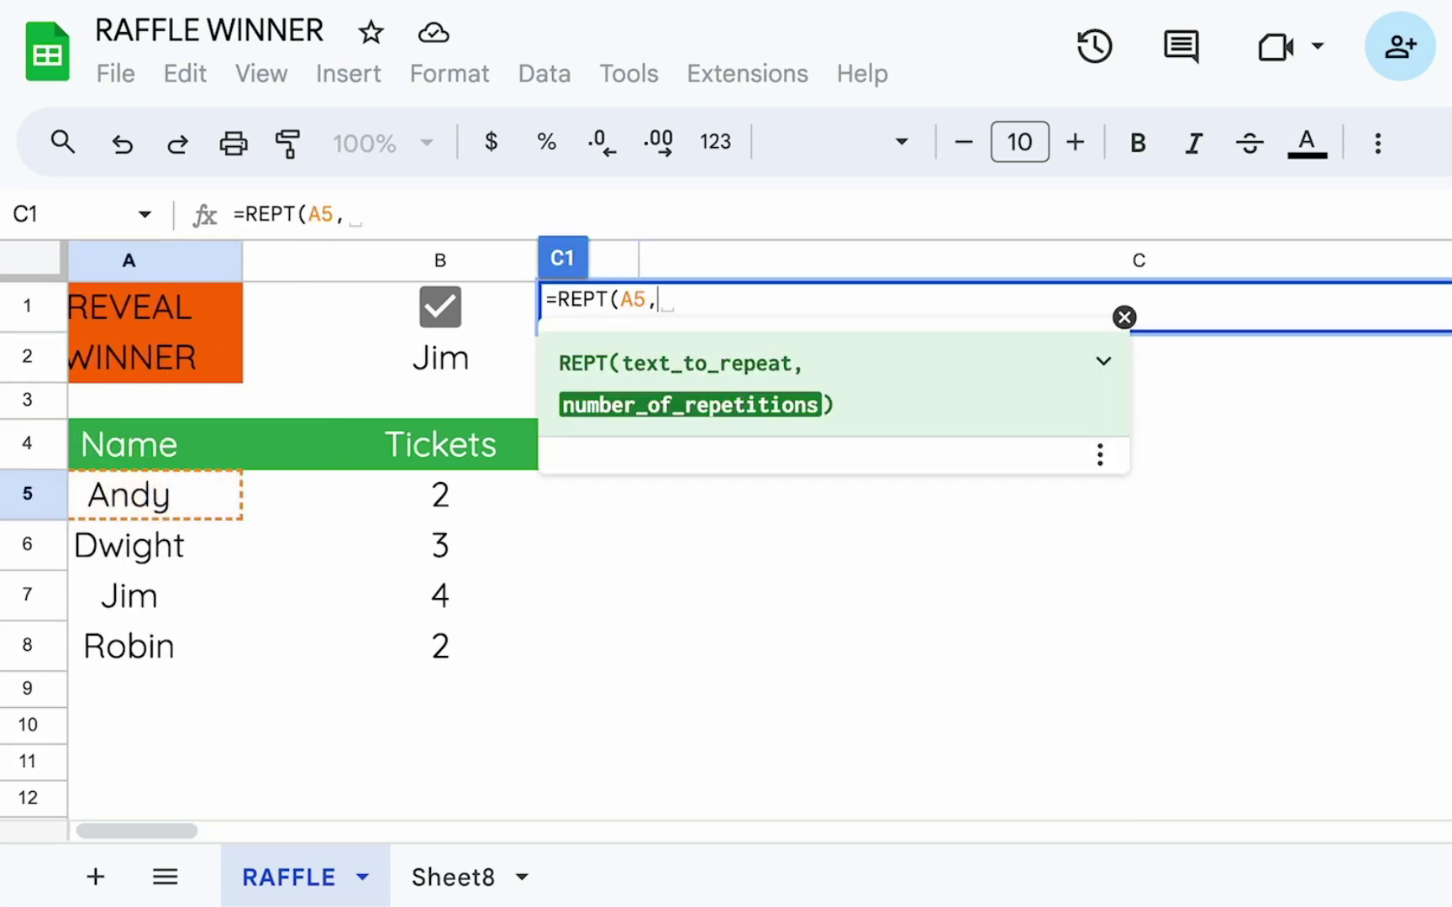
pyautogui.click(449, 500)
pyautogui.write(')')
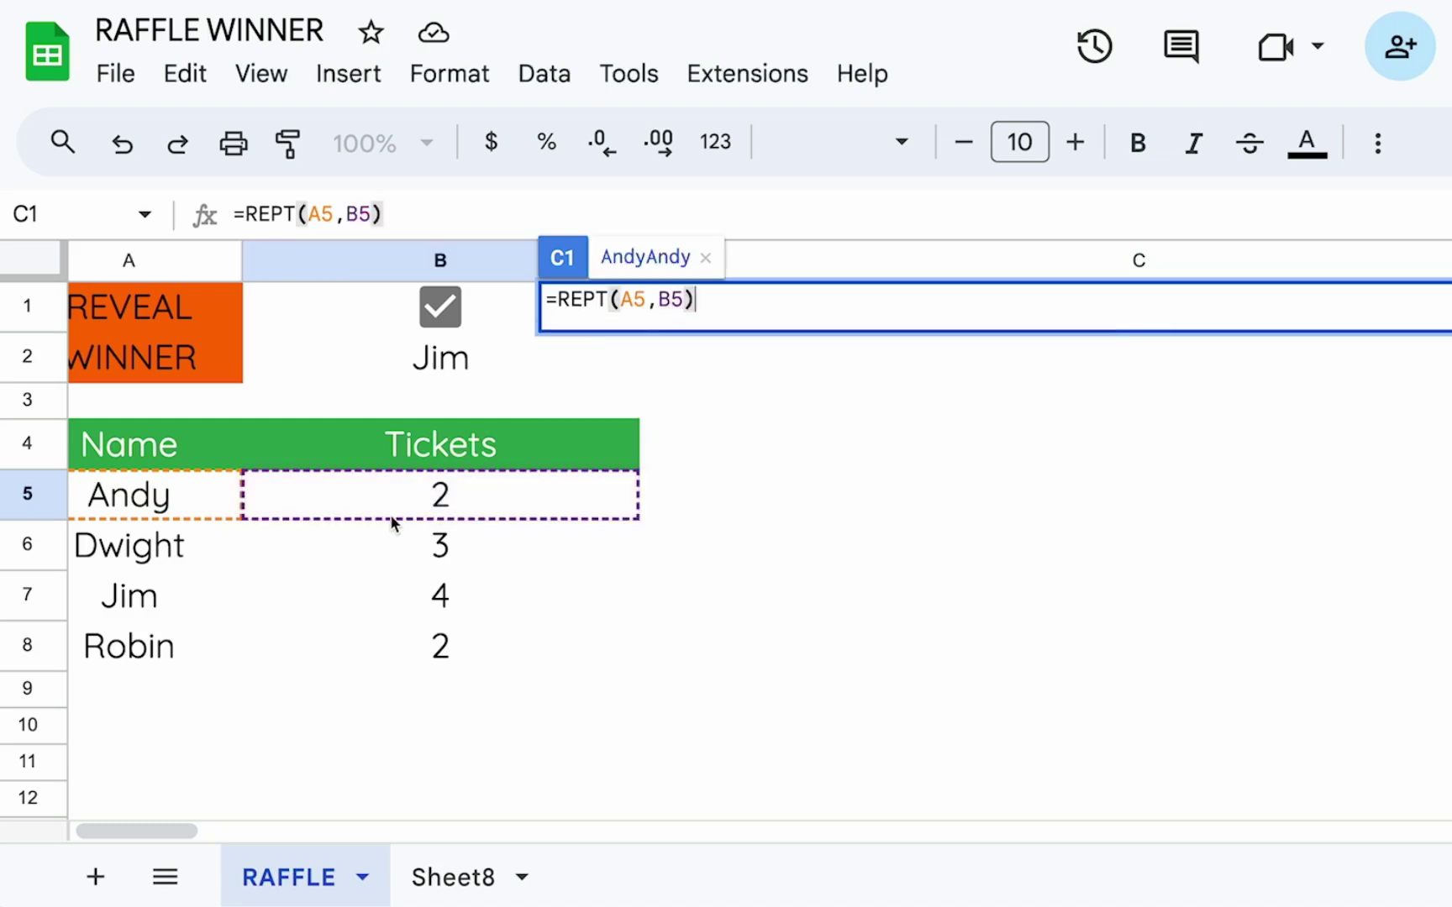
pyautogui.press('Return')
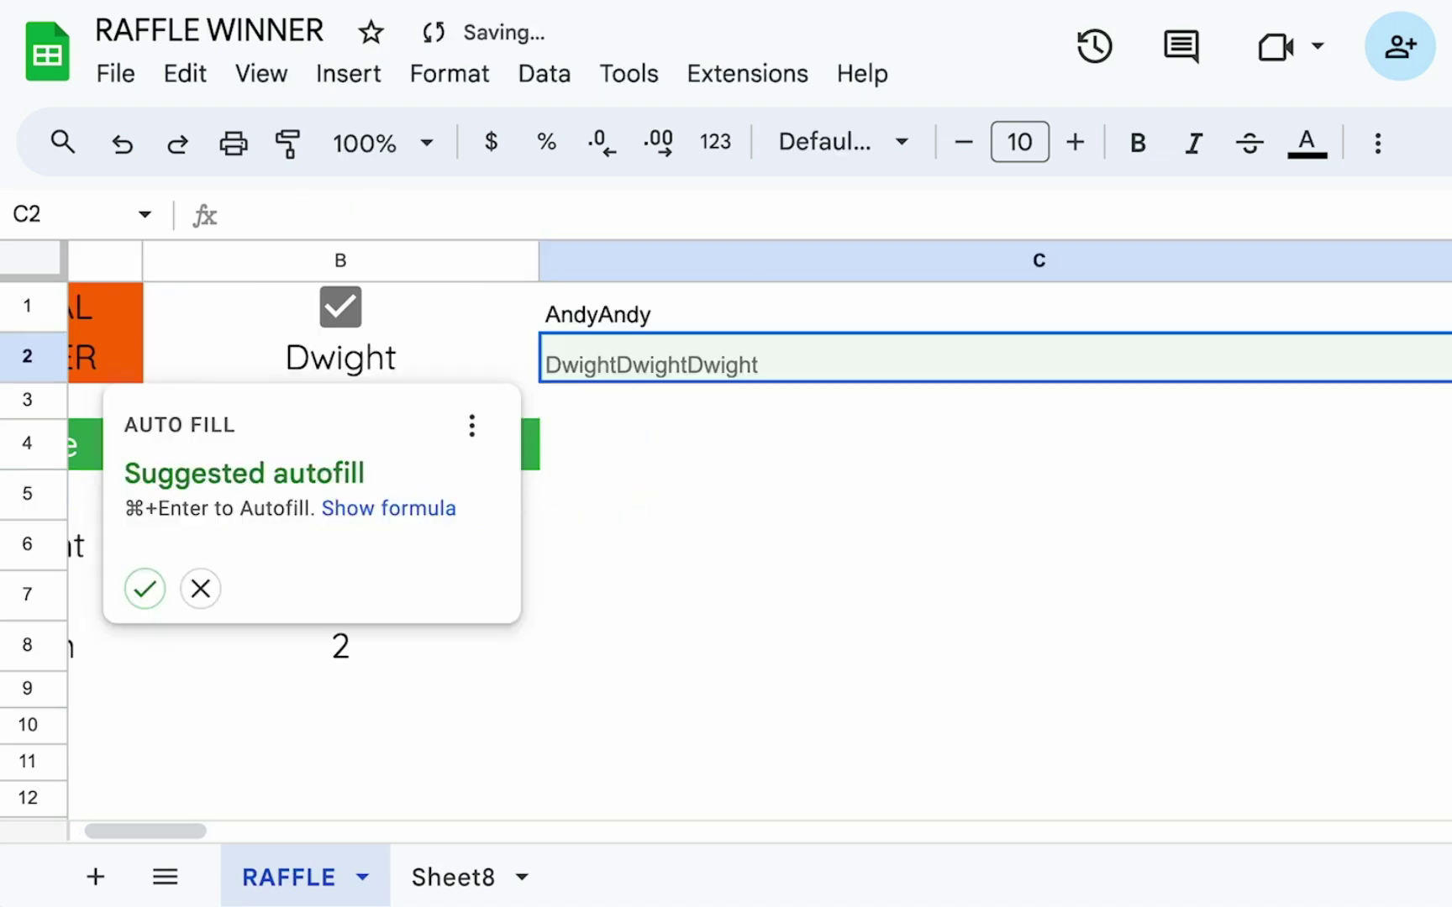
pyautogui.press('Return')
pyautogui.click(694, 318)
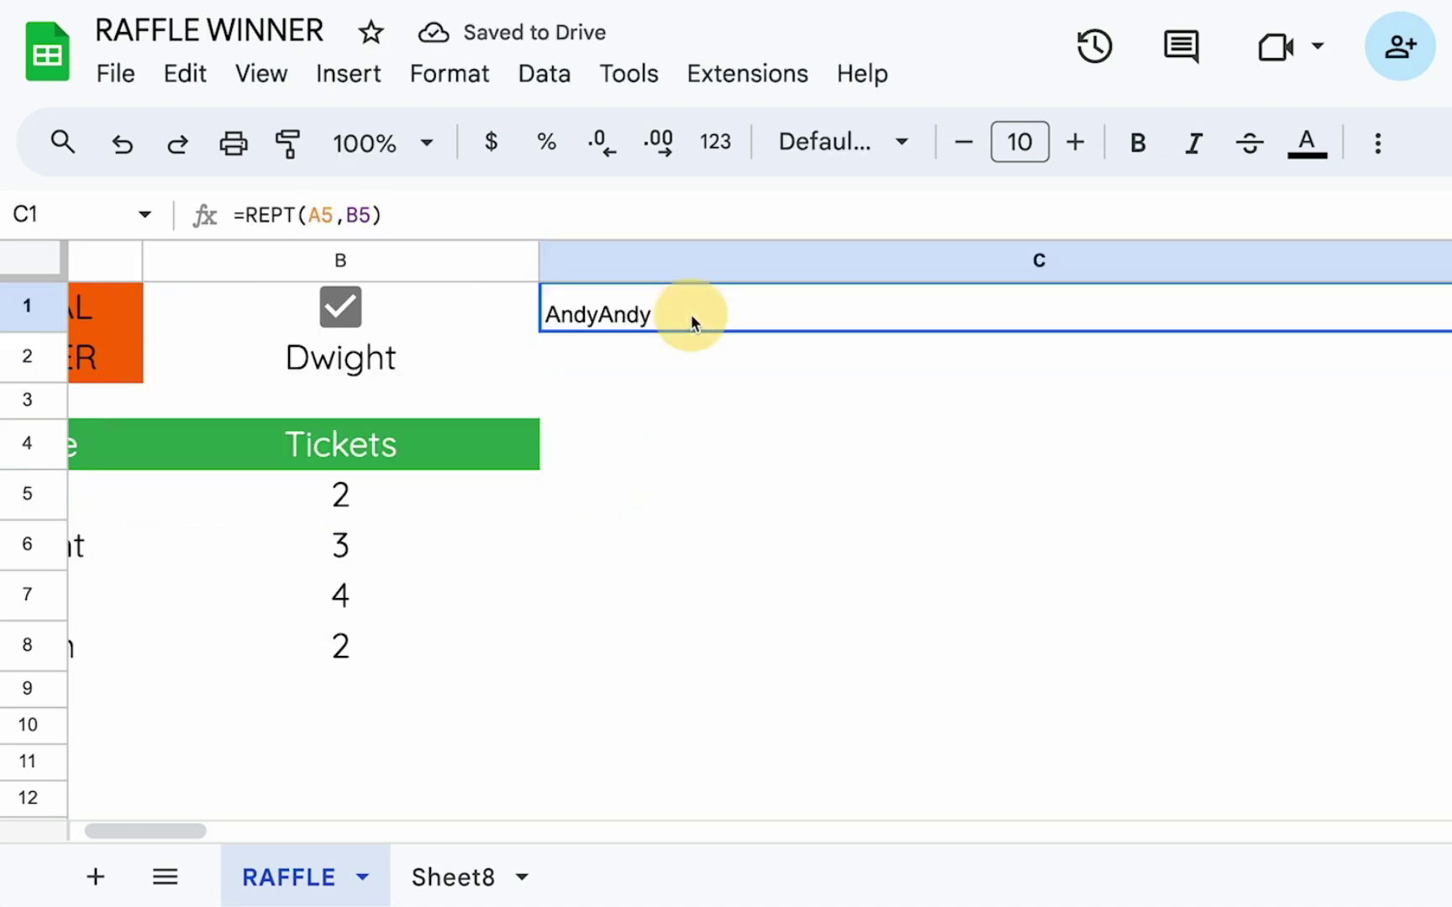
# - Check how the winner formula in B2 appends a comma to the names inside REPT
pyautogui.doubleClick(426, 341)
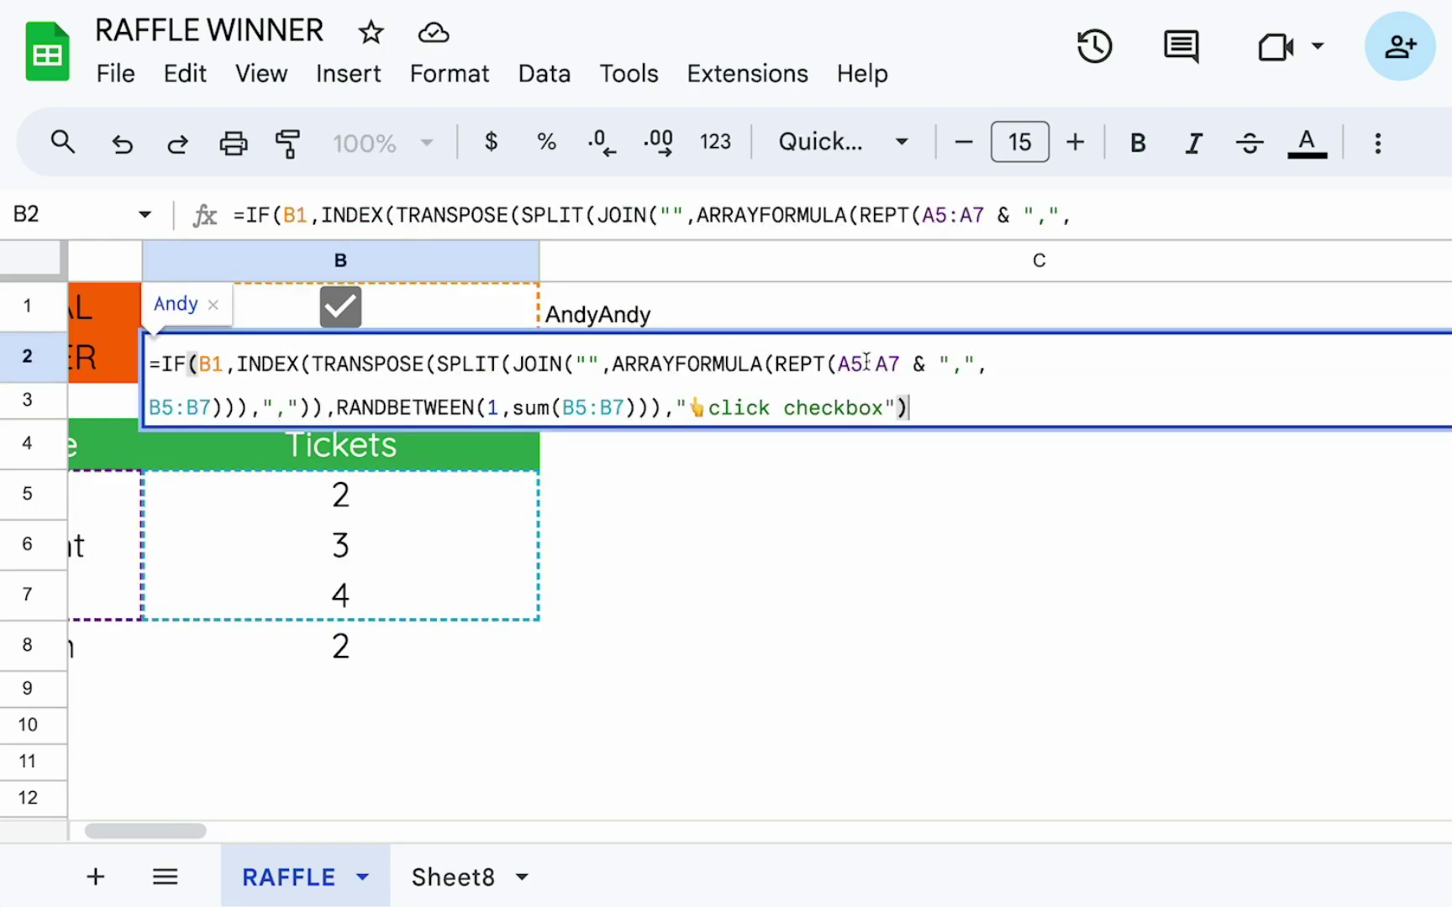
pyautogui.click(972, 366)
pyautogui.press('Escape')
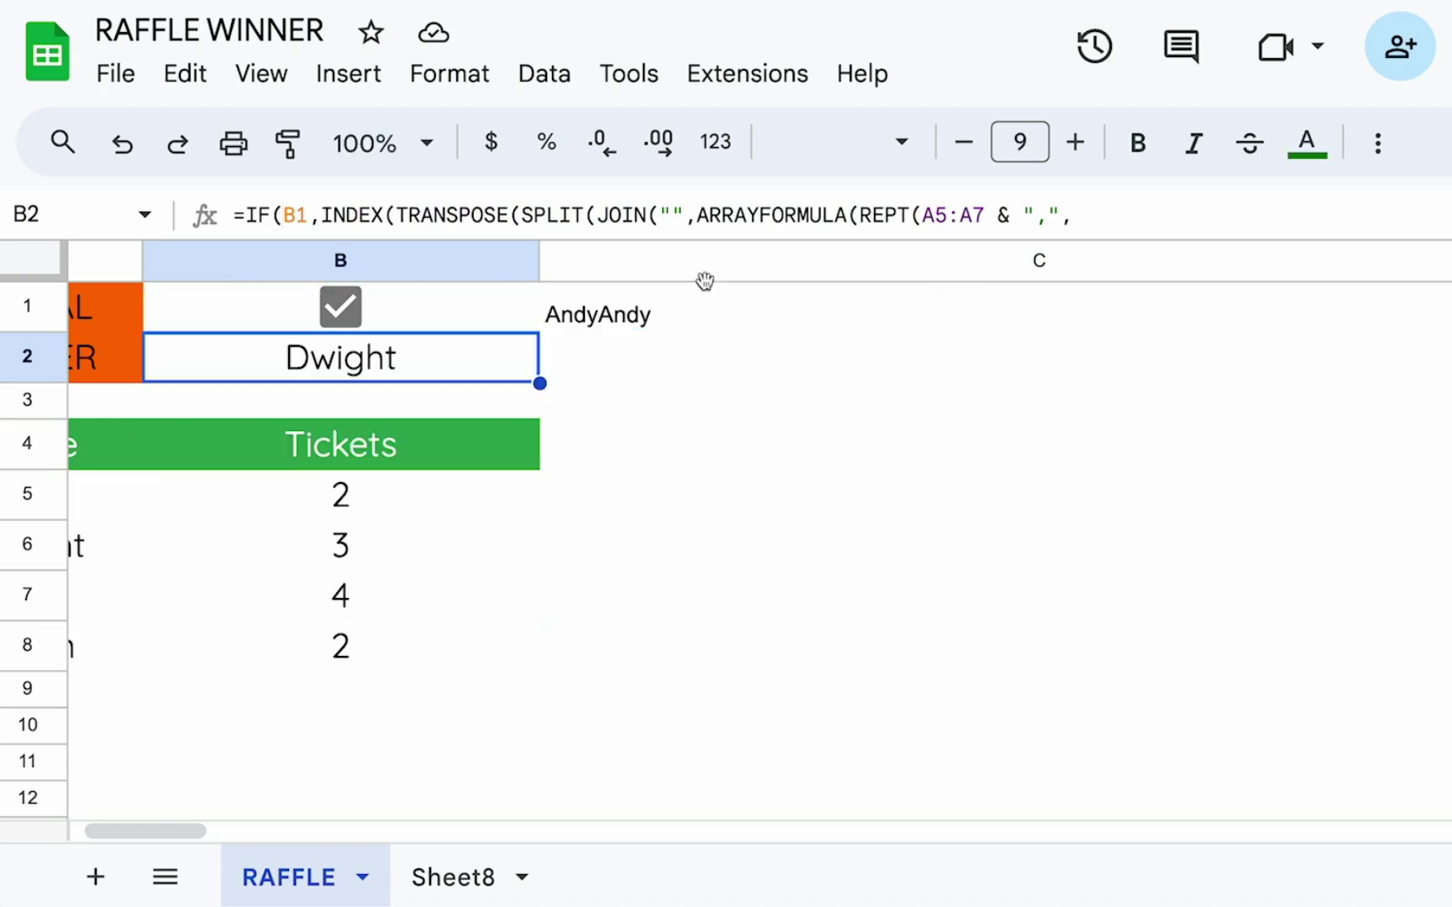
# - Change the C1 formula to =REPT(A5&",",B5) so a comma follows each repeated name
pyautogui.click(676, 328)
pyautogui.doubleClick(676, 328)
pyautogui.write('& ')
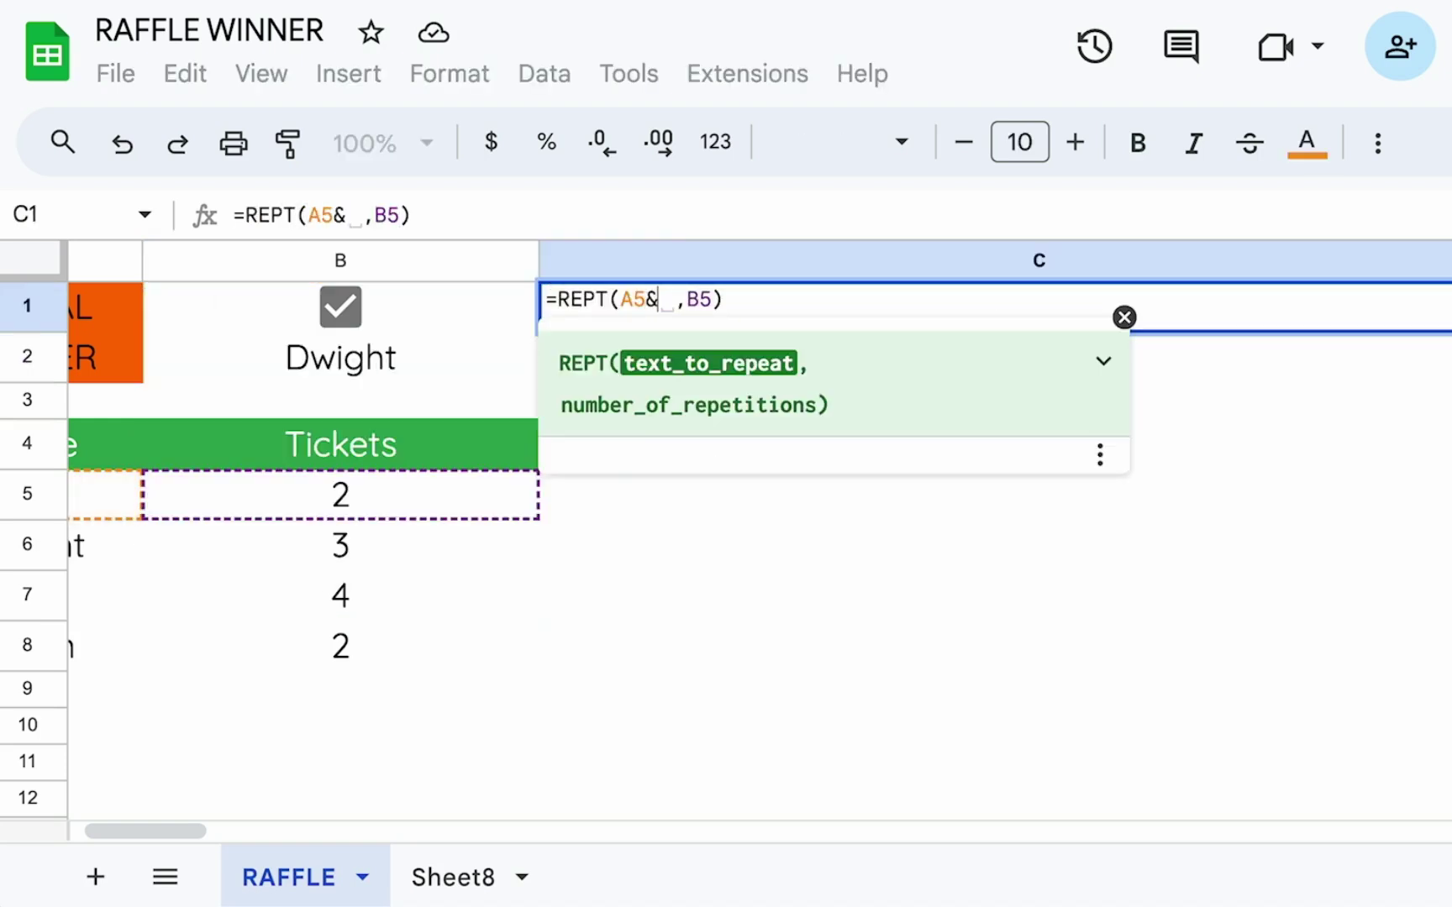
pyautogui.write('","')
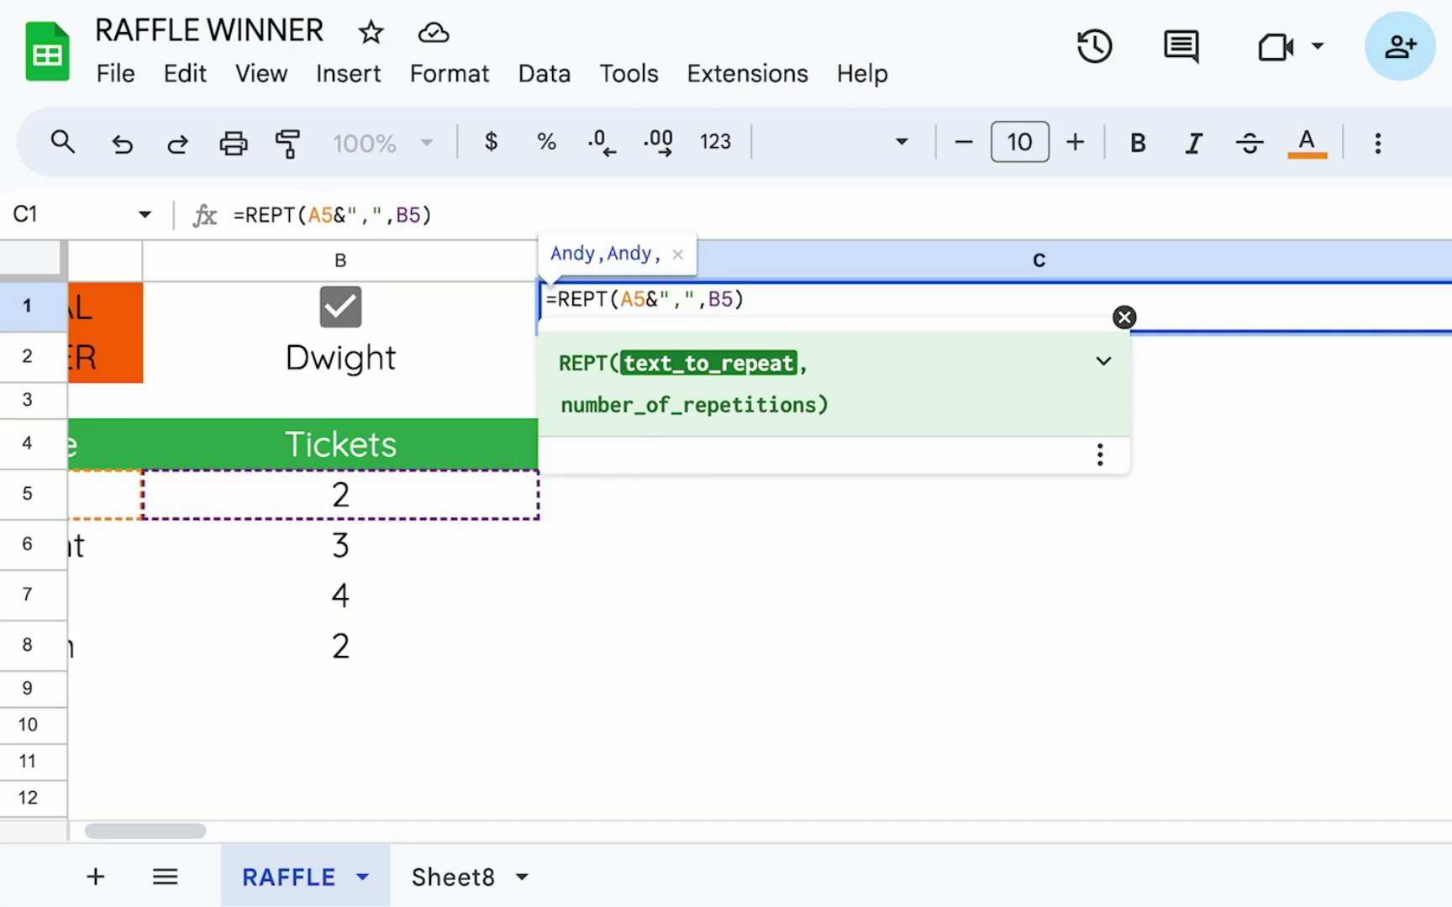
pyautogui.press('Return')
pyautogui.click(616, 302)
pyautogui.hscroll(-1, 336, 458)
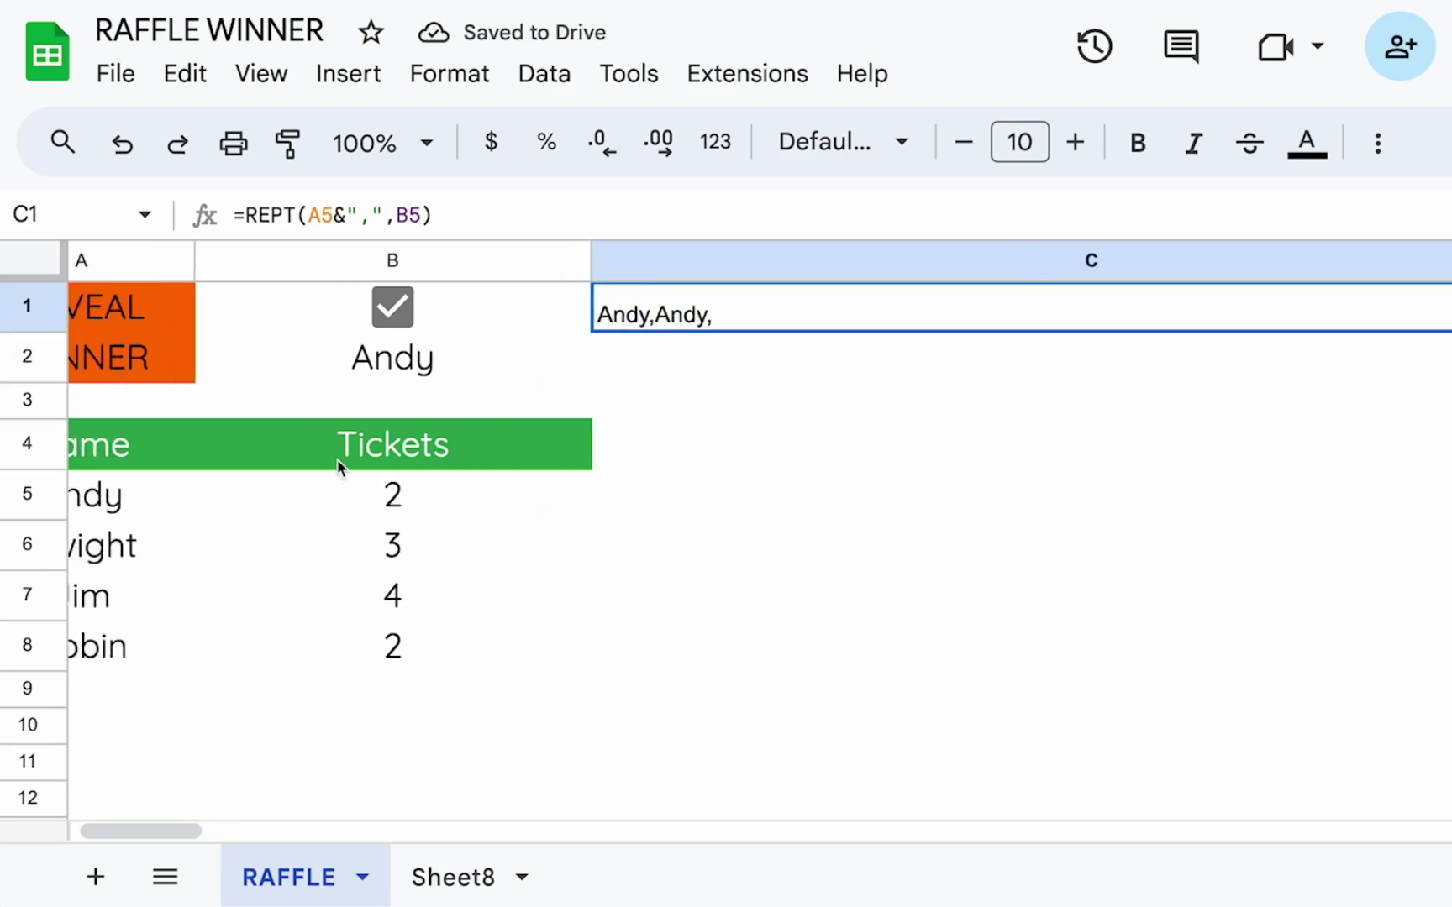
# - Append &","& and a copy of the REPT expression to the formula in C1
pyautogui.doubleClick(809, 301)
pyautogui.tripleClick(832, 304)
pyautogui.hotkey('ctrl', 'c')
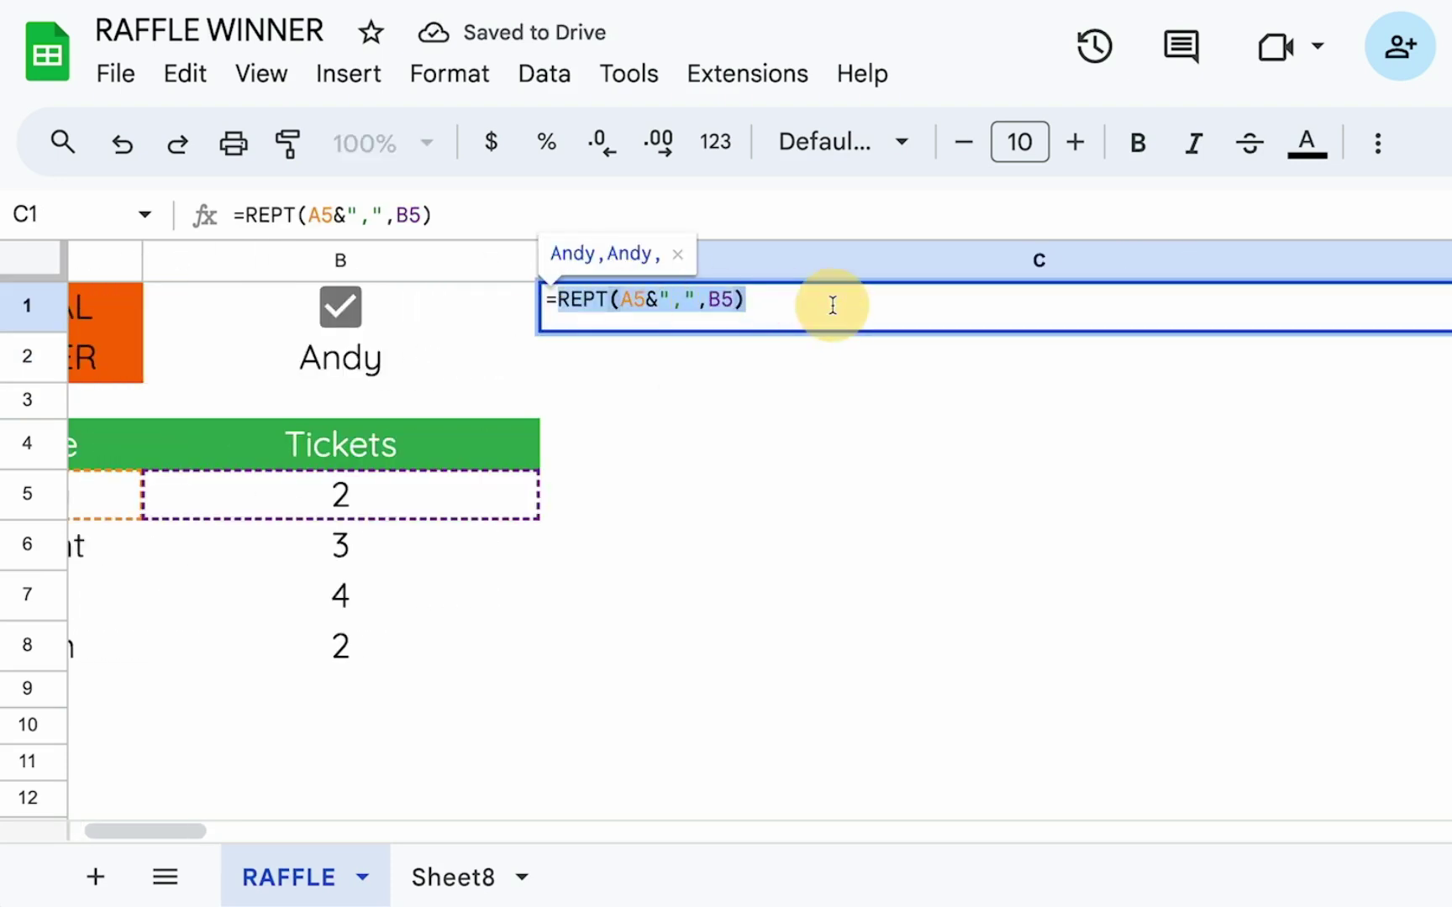
pyautogui.click(832, 304)
pyautogui.write('&,')
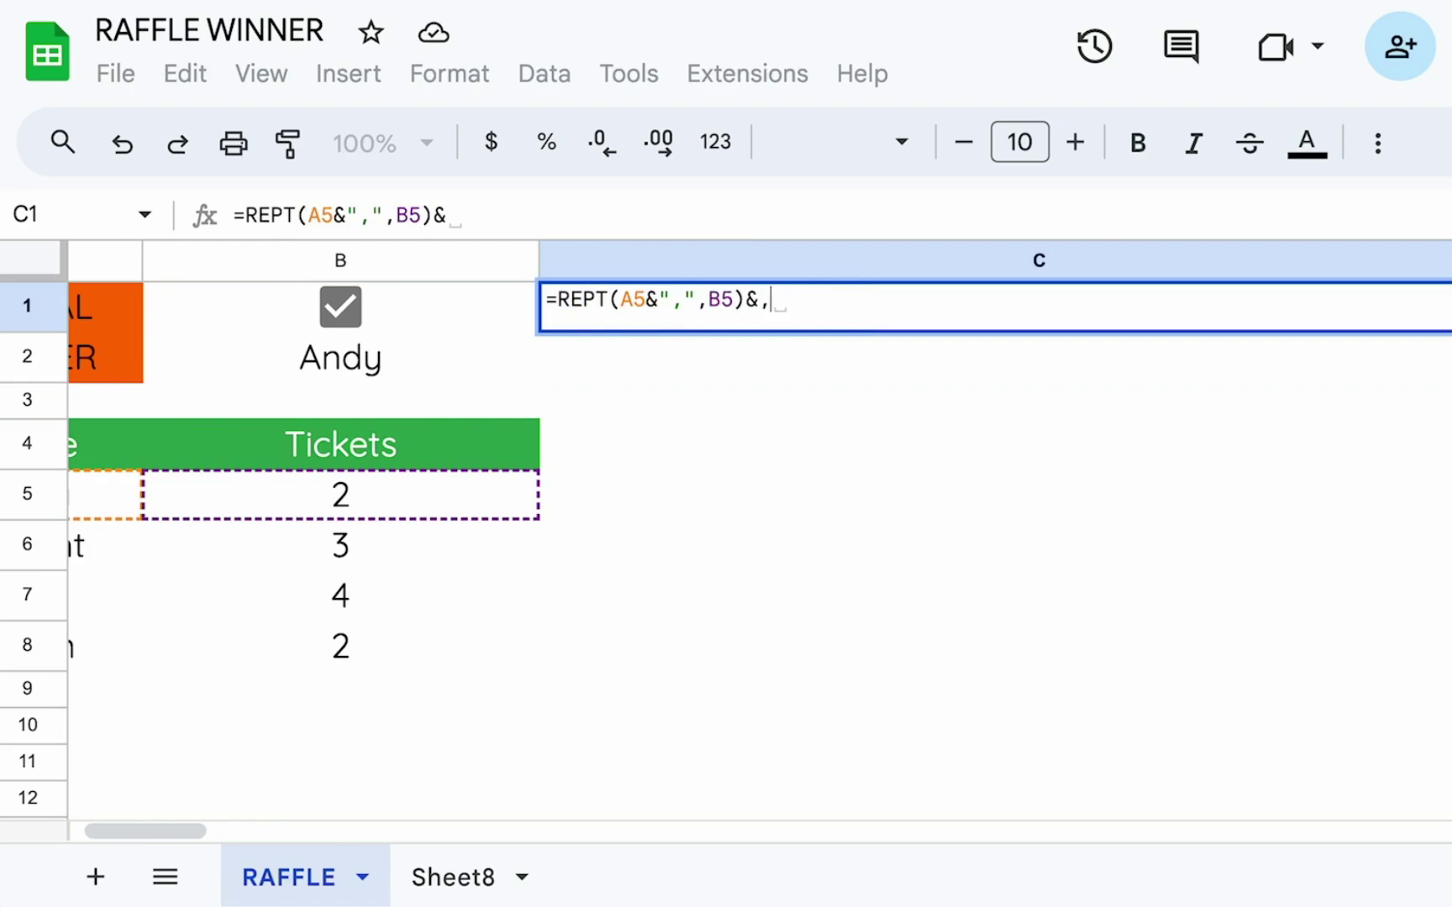
pyautogui.write('","&')
pyautogui.hotkey('ctrl', 'v')
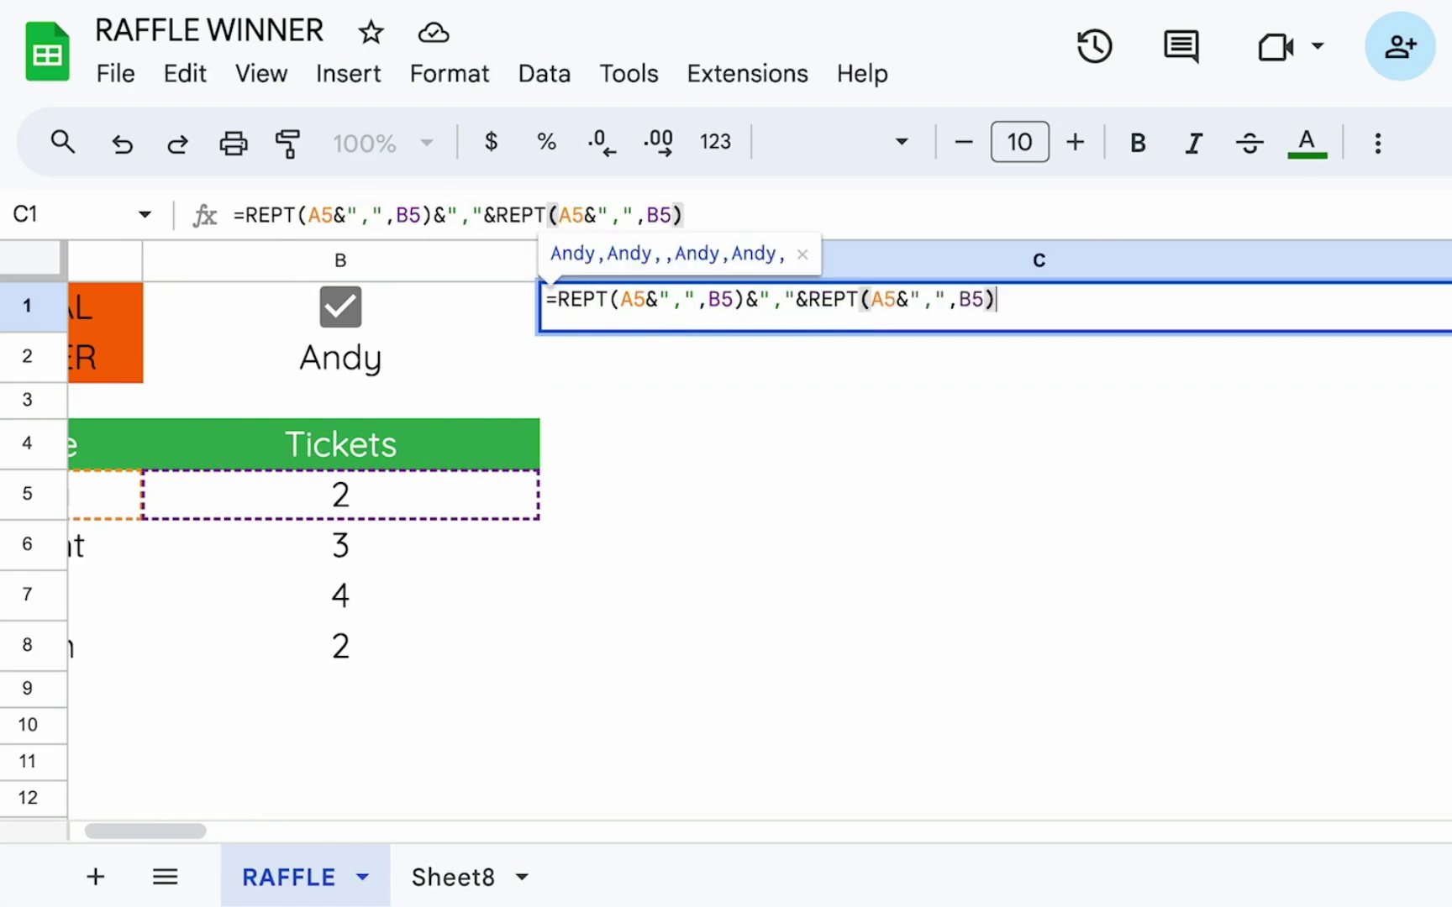
# - Change the second REPT in the C1 formula to reference A6 and B6
pyautogui.click(897, 301)
pyautogui.press('BackSpace')
pyautogui.write('6')
pyautogui.click(983, 300)
pyautogui.press('BackSpace')
pyautogui.write('6')
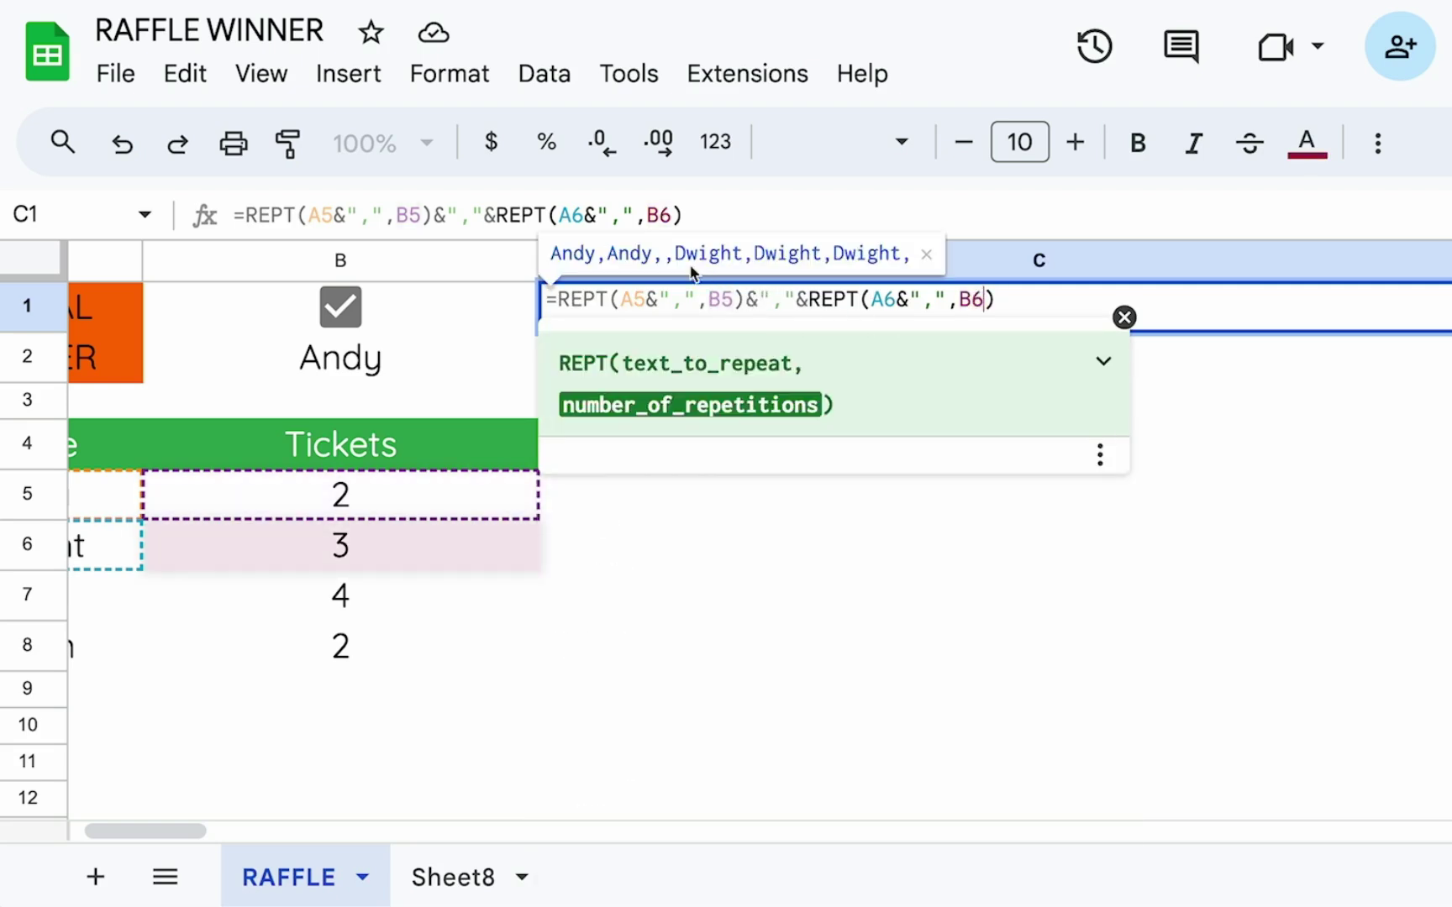
# - Remove the extra "," separator between the two REPT expressions in C1, leaving a single & joining them
pyautogui.click(791, 299)
pyautogui.press('BackSpace')
pyautogui.press('BackSpace')
pyautogui.press('BackSpace')
pyautogui.press('BackSpace')
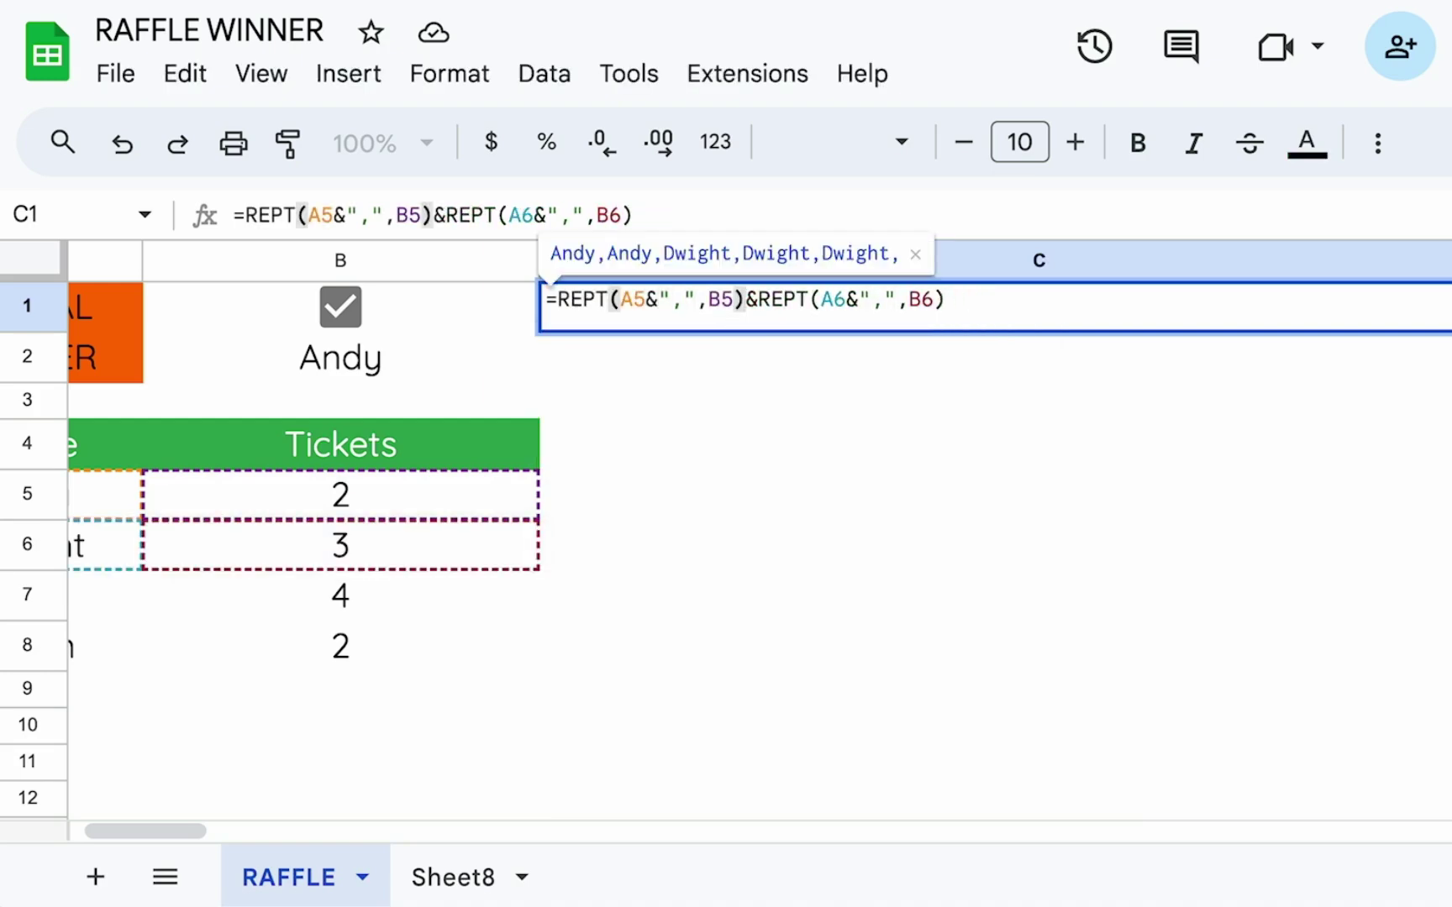
pyautogui.click(985, 301)
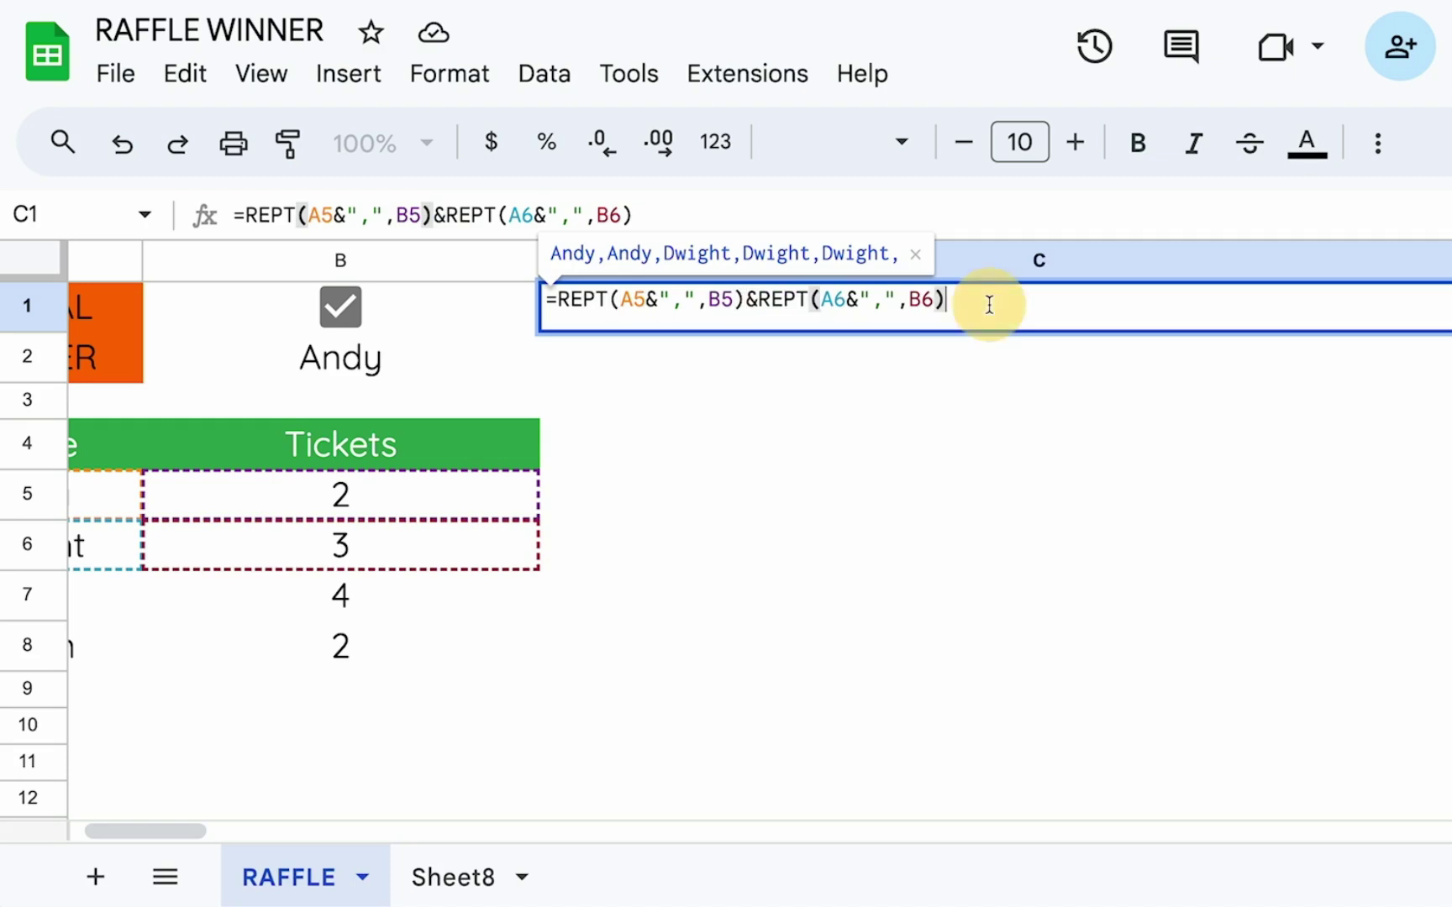
pyautogui.write('&RE')
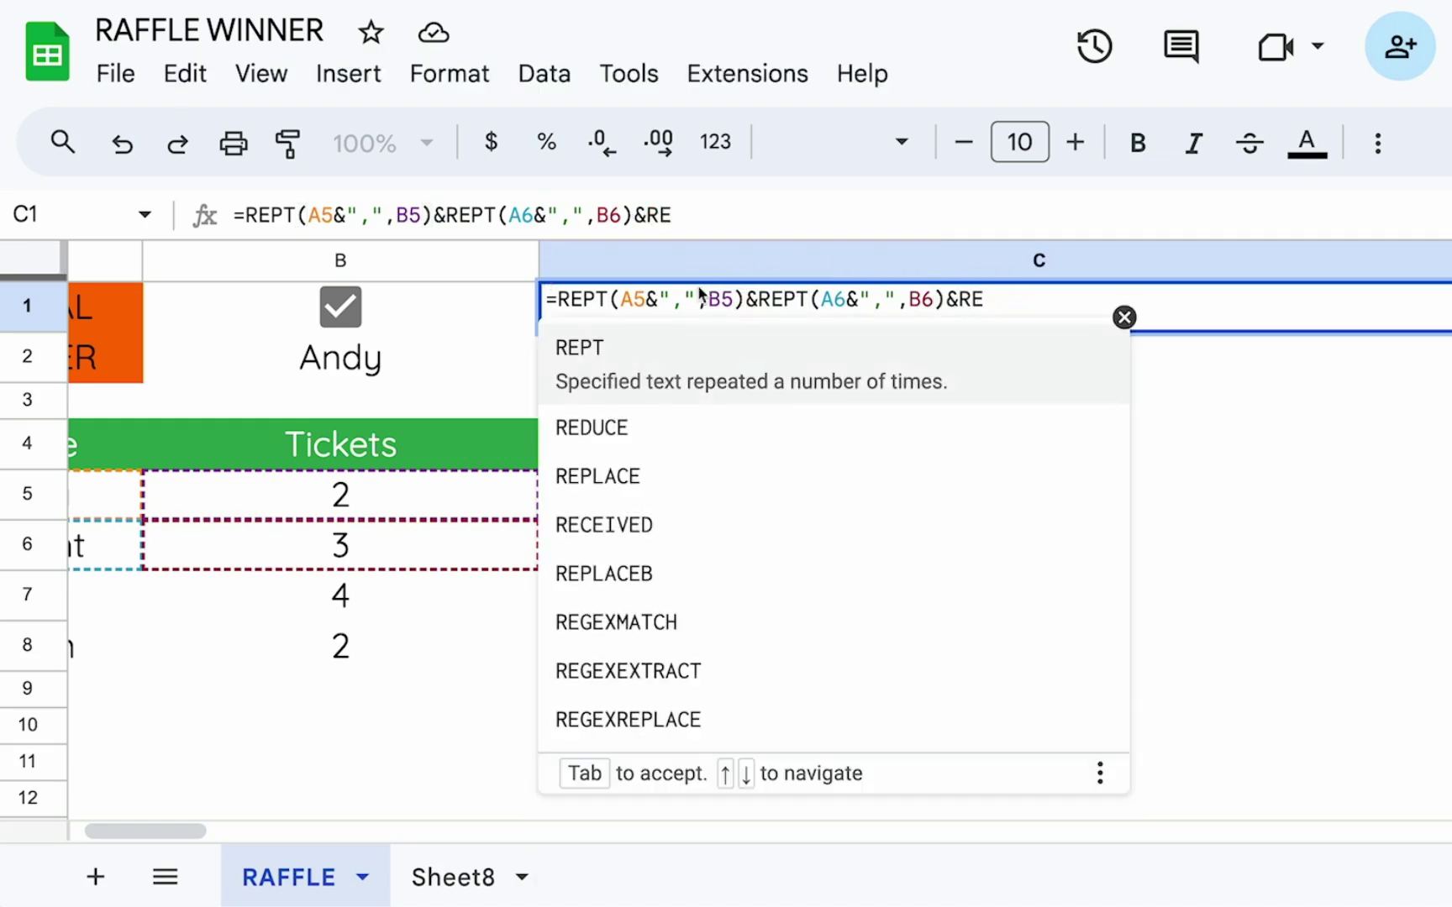
pyautogui.click(1011, 308)
pyautogui.press('BackSpace')
pyautogui.press('BackSpace')
pyautogui.press('BackSpace')
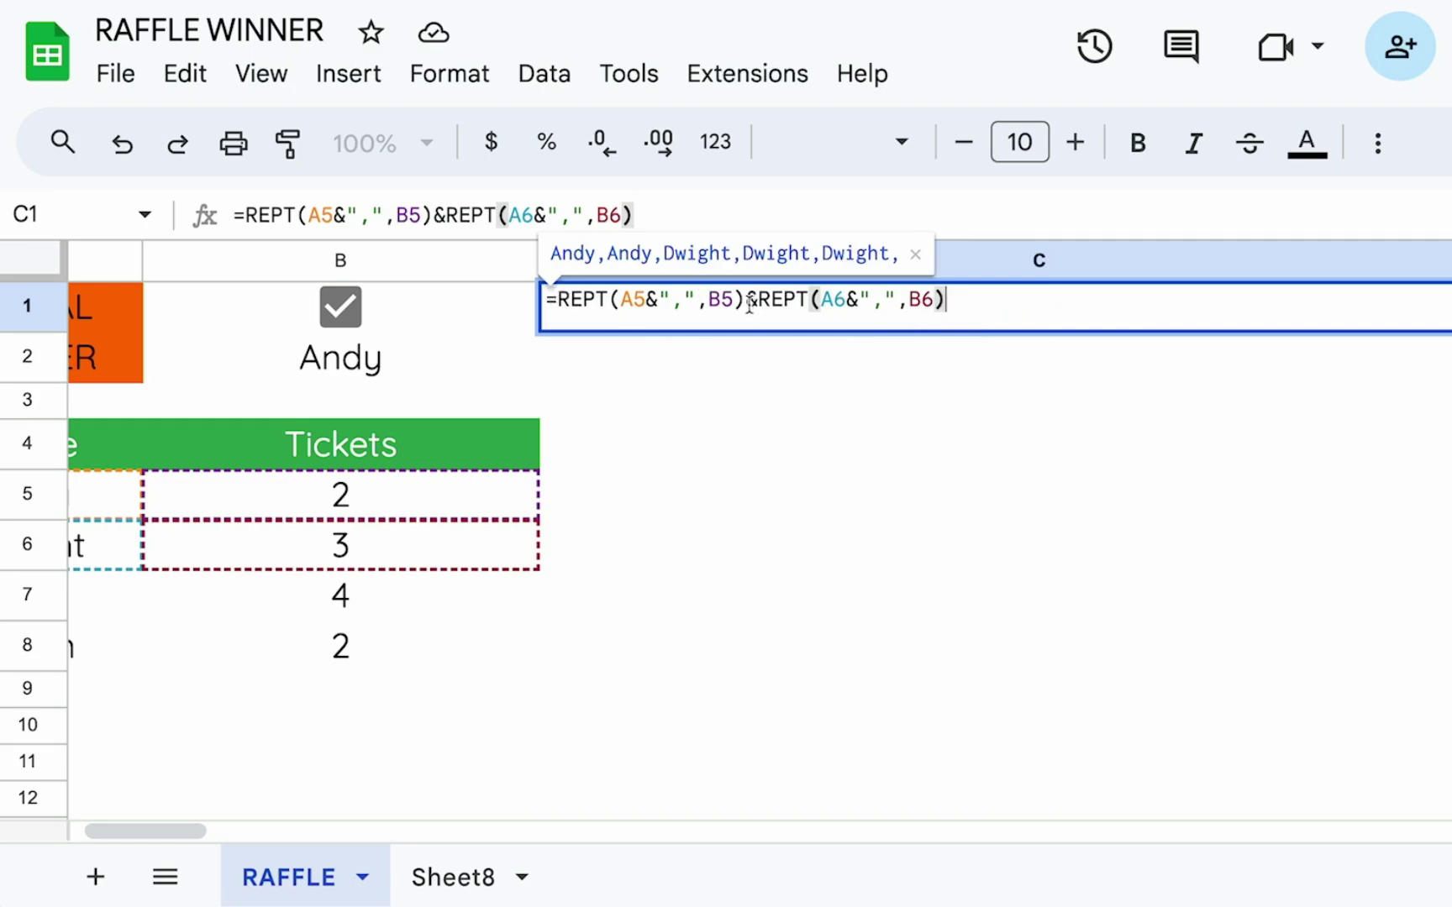
# - Delete the second REPT expression from the C1 formula and wrap the remaining REPT(A5&",",B5) in ARRAYFORMULA
pyautogui.moveTo(749, 304); pyautogui.dragTo(972, 350)
pyautogui.press('BackSpace')
pyautogui.click(557, 300)
pyautogui.write('R')
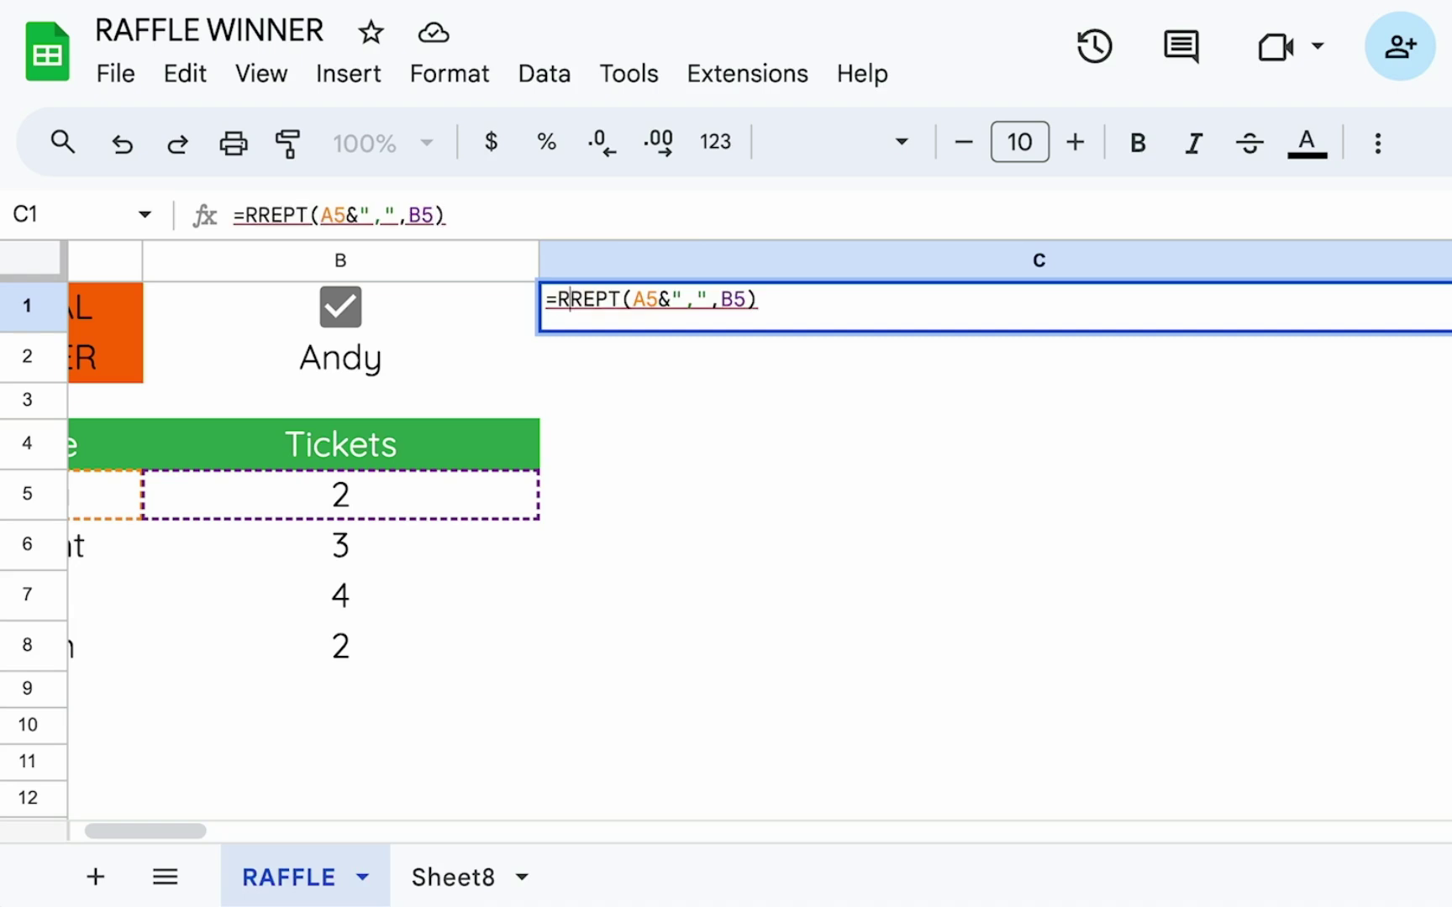
pyautogui.press('BackSpace')
pyautogui.write('ARRAYFORMULA(')
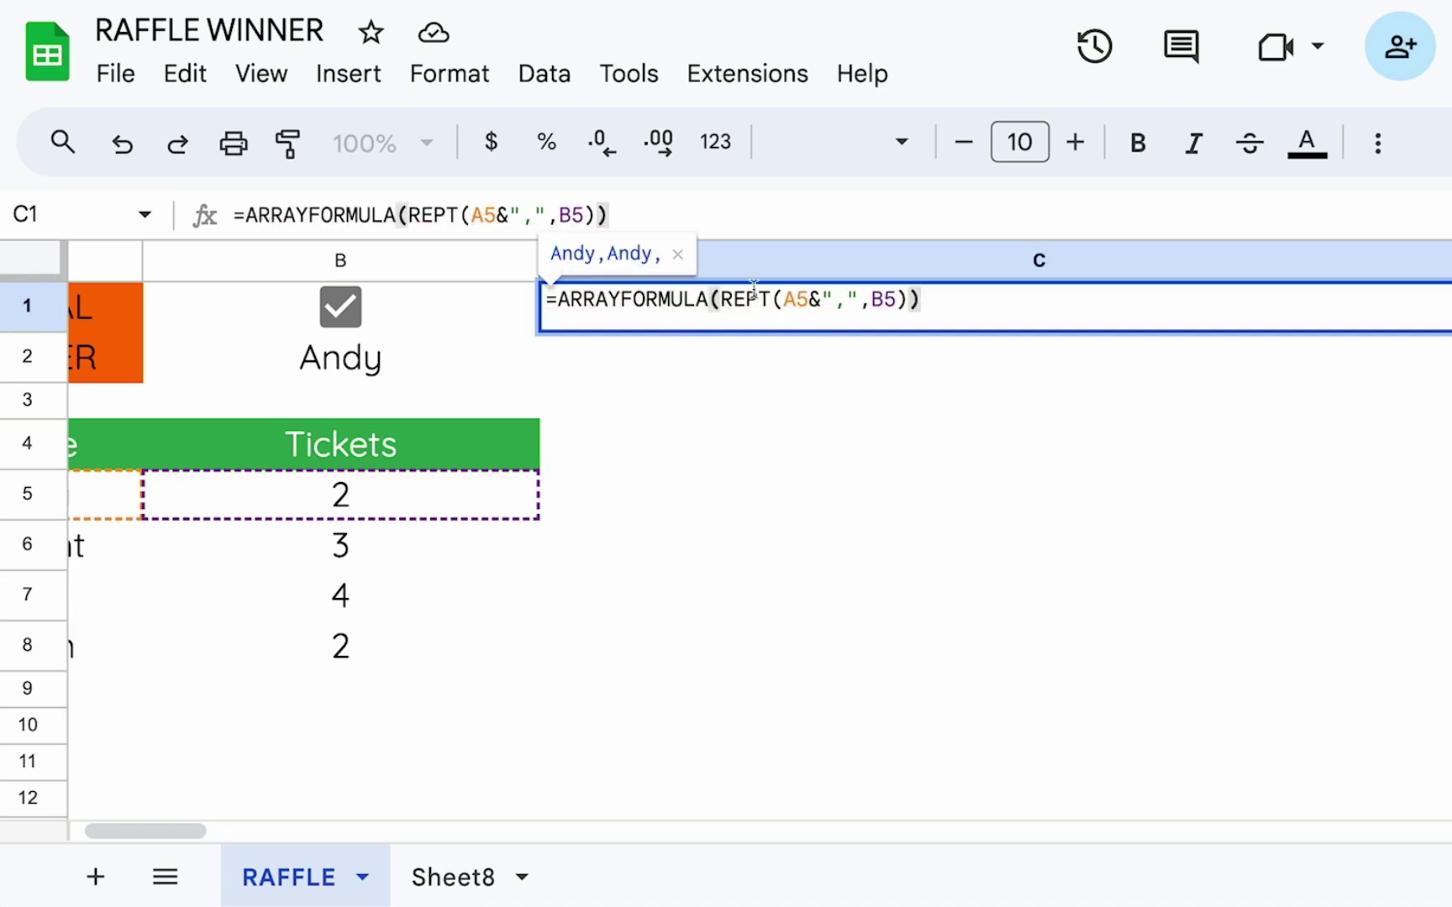
# - Extend the REPT references in C1 to the open-ended ranges A5:A and B5:B and commit the formula
pyautogui.click(809, 300)
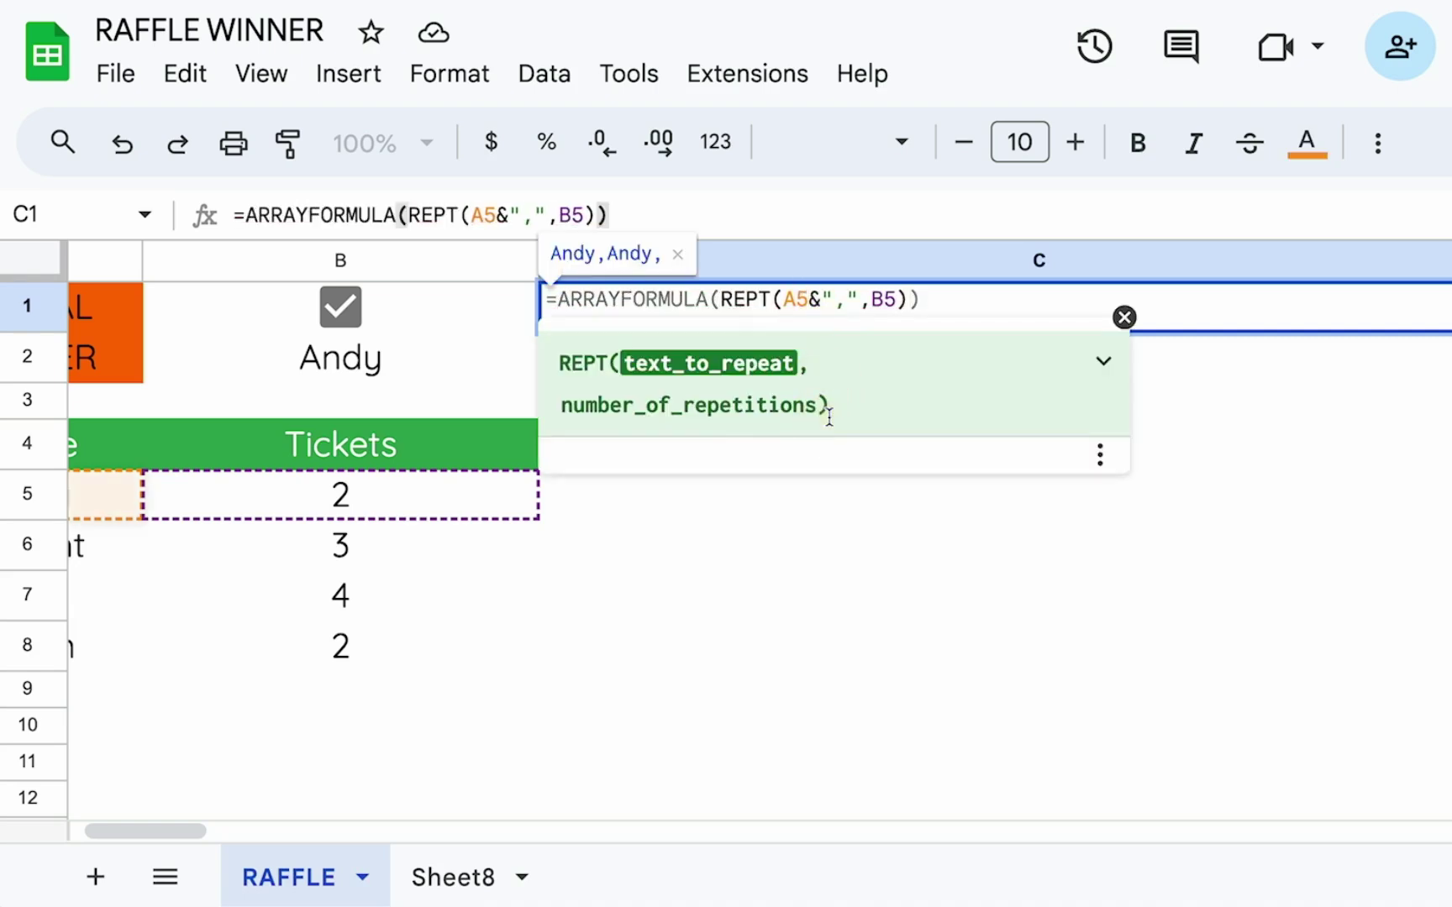
pyautogui.write(':A')
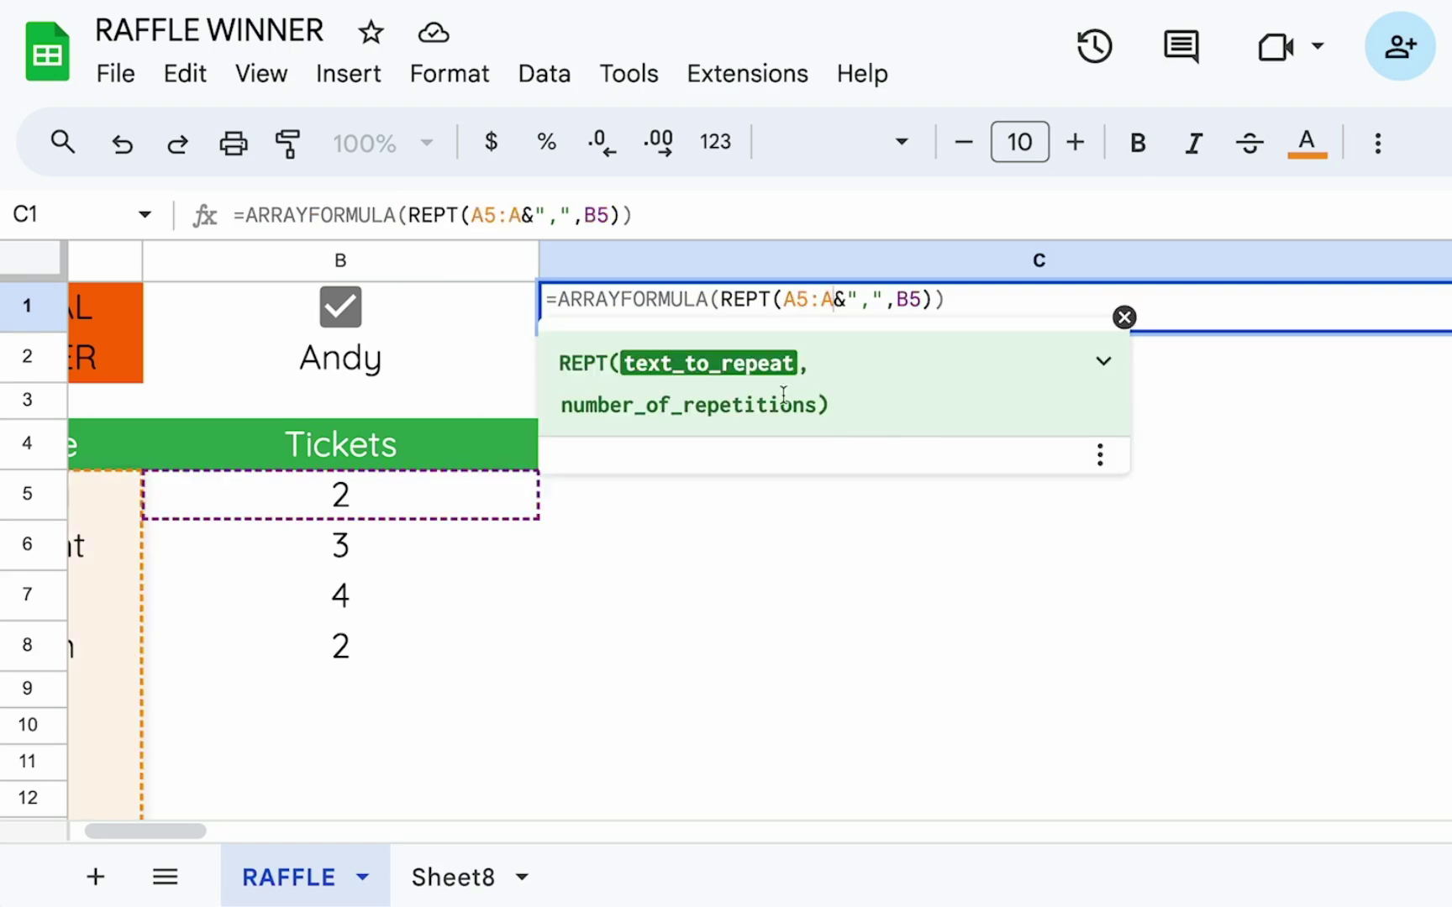
pyautogui.hscroll(-3, 545, 505)
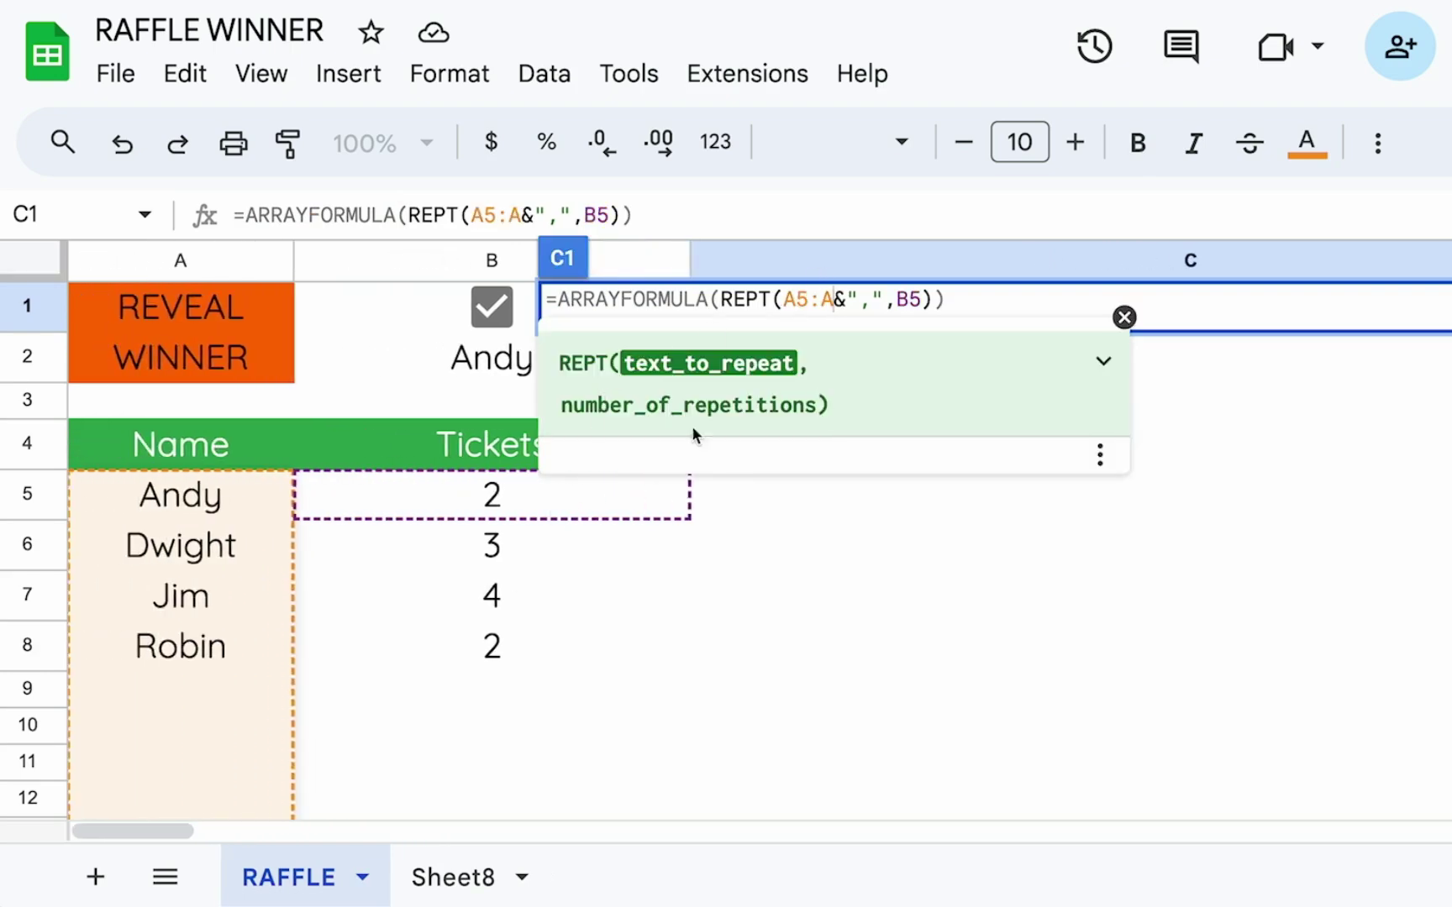
pyautogui.press('Right')
pyautogui.press('Right')
pyautogui.press('Right')
pyautogui.press('Right')
pyautogui.press('Right')
pyautogui.press('Right')
pyautogui.press('Right')
pyautogui.write(':B')
pyautogui.press('Return')
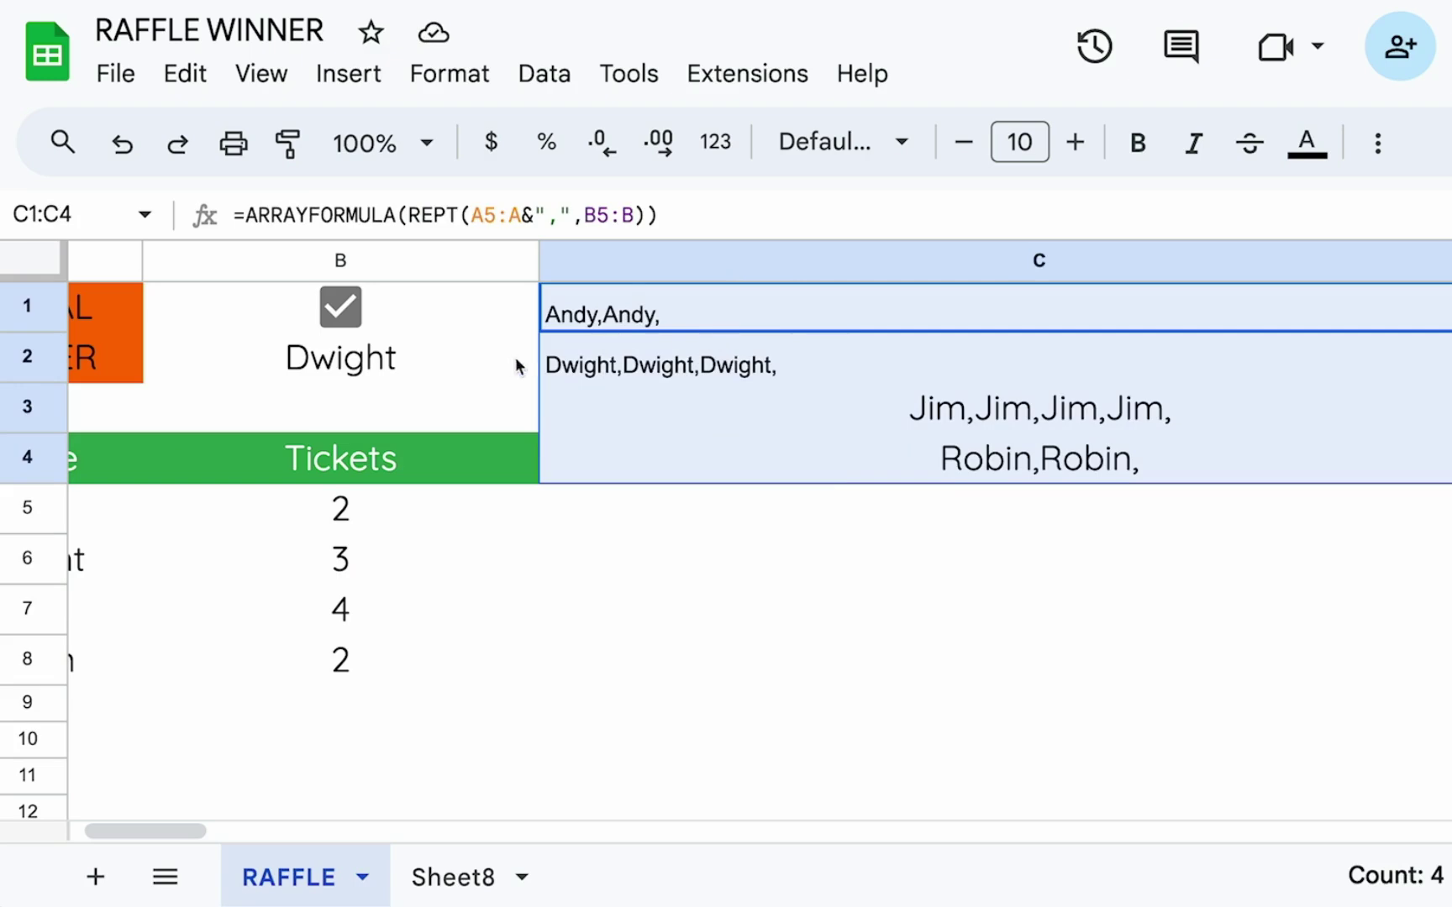
# - Left-align the repeated names in C1:C4
pyautogui.click(1378, 143)
pyautogui.click(802, 217)
pyautogui.click(780, 270)
pyautogui.click(772, 445)
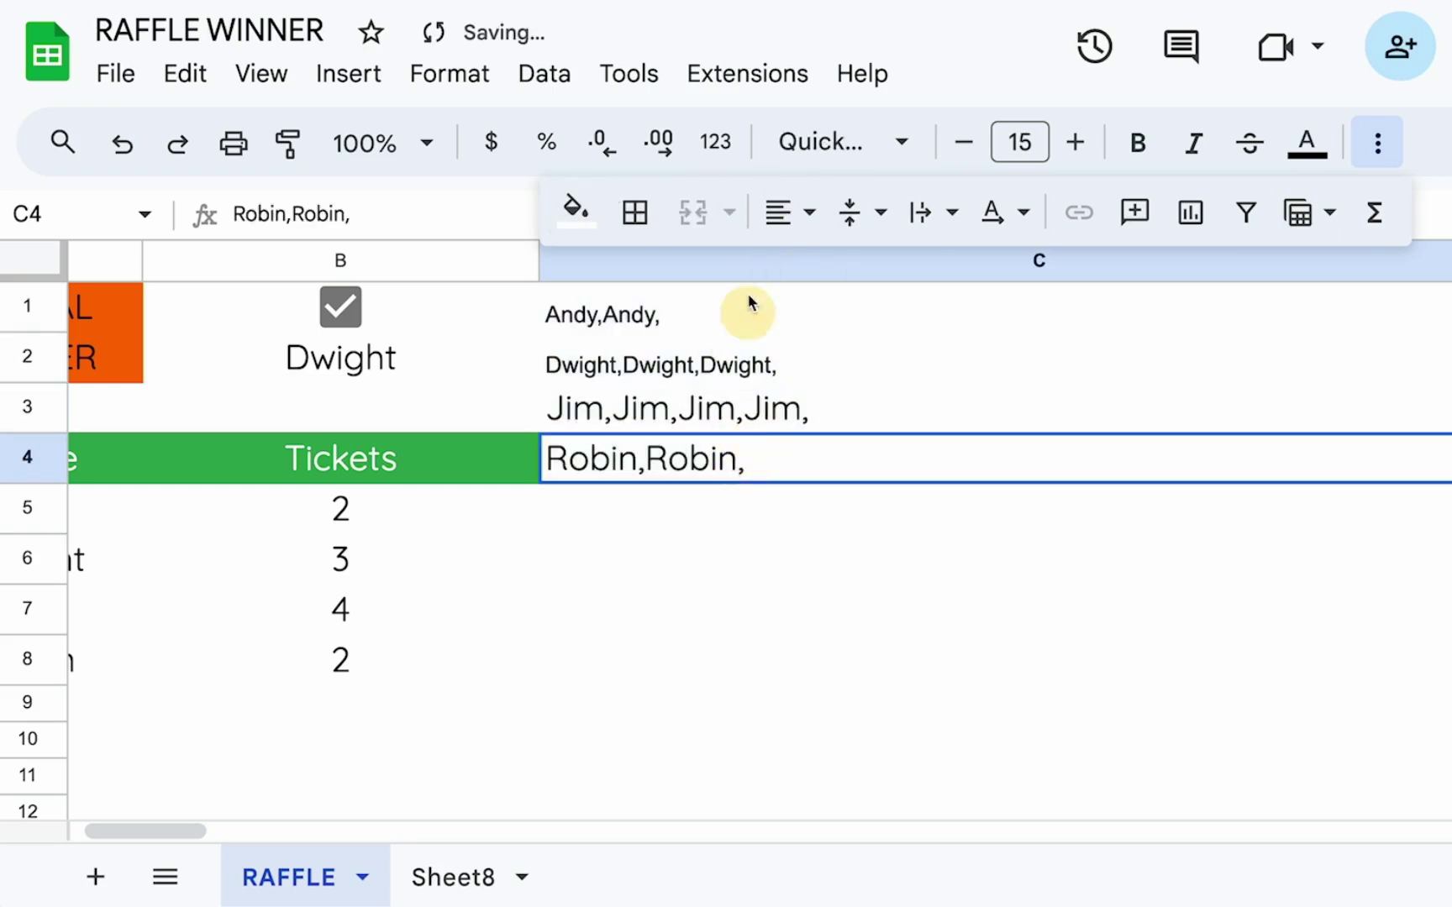
# - Give all of column C the same font as the names table and set its font size to 12
pyautogui.click(665, 267)
pyautogui.click(995, 149)
pyautogui.write('12')
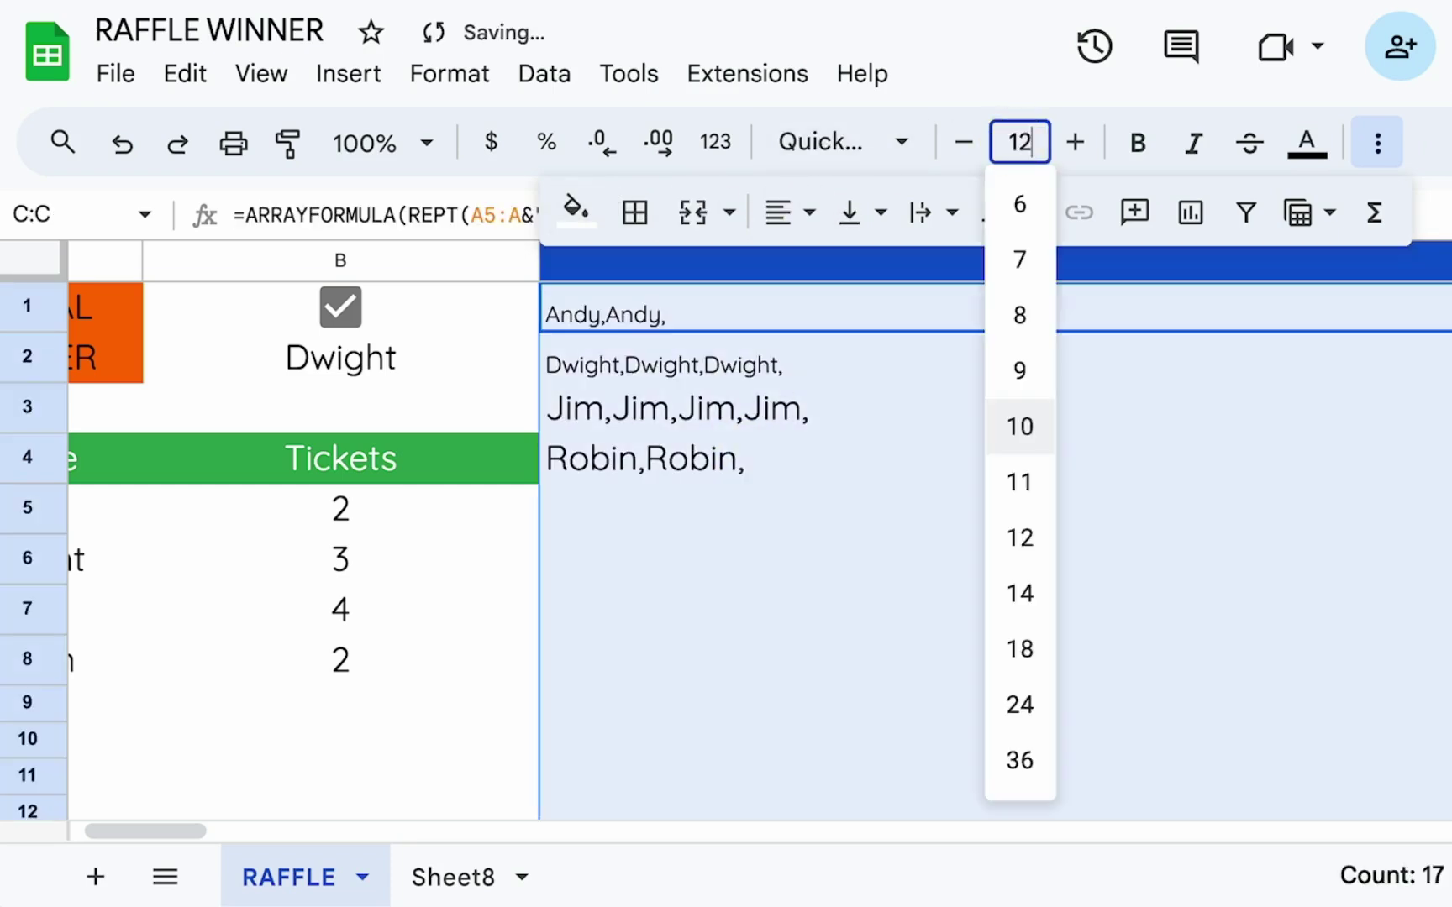
pyautogui.press('Return')
pyautogui.click(727, 379)
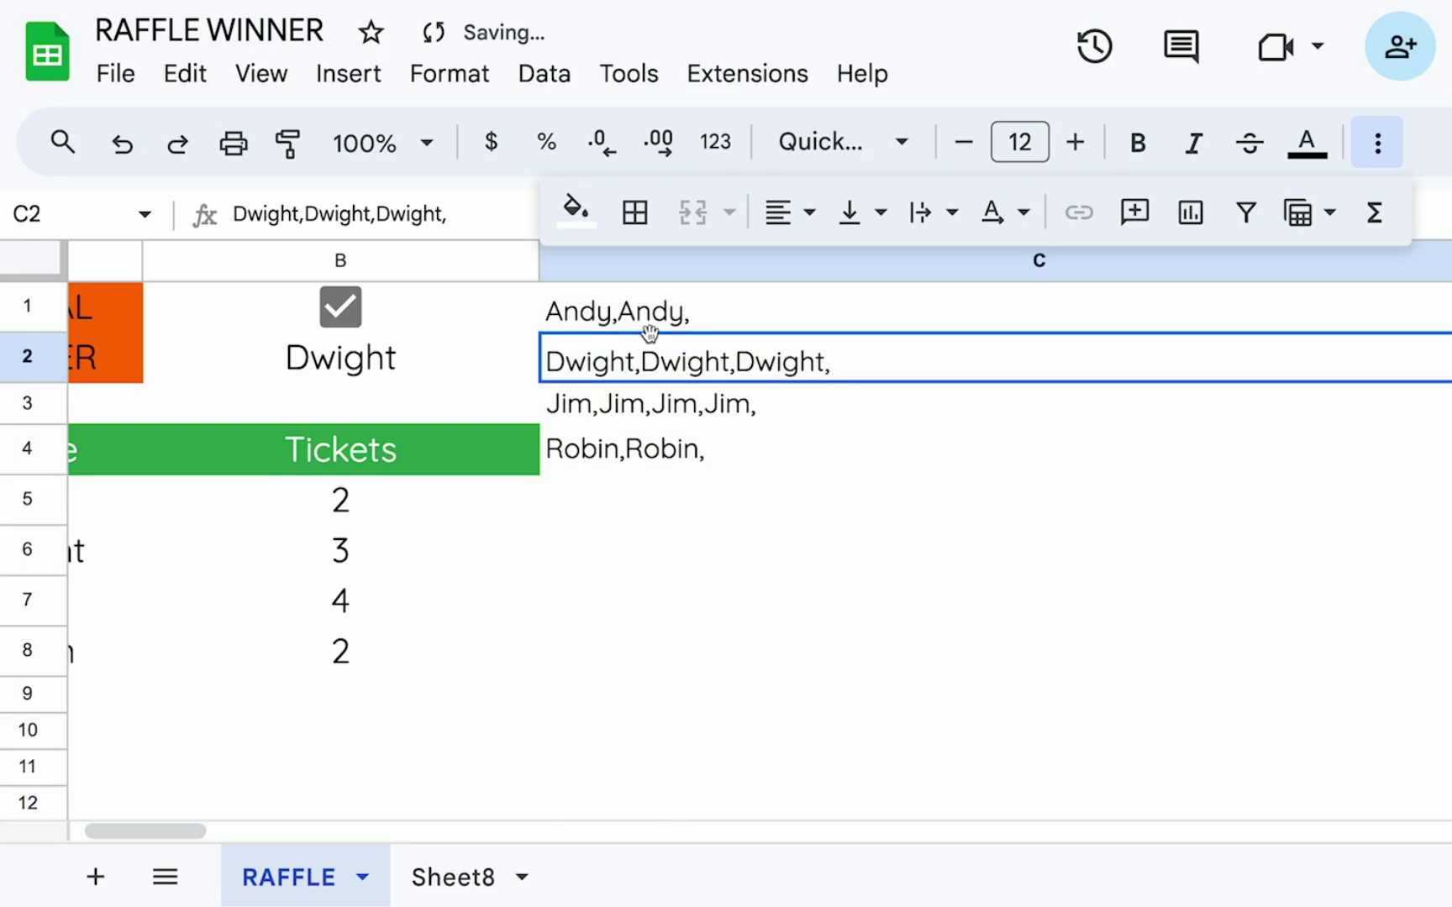
# - Narrow column C so it is only moderately wider than the repeated names, keeping columns A and B in view
pyautogui.hscroll(-2, 651, 336)
pyautogui.hscroll(-2, 897, 418)
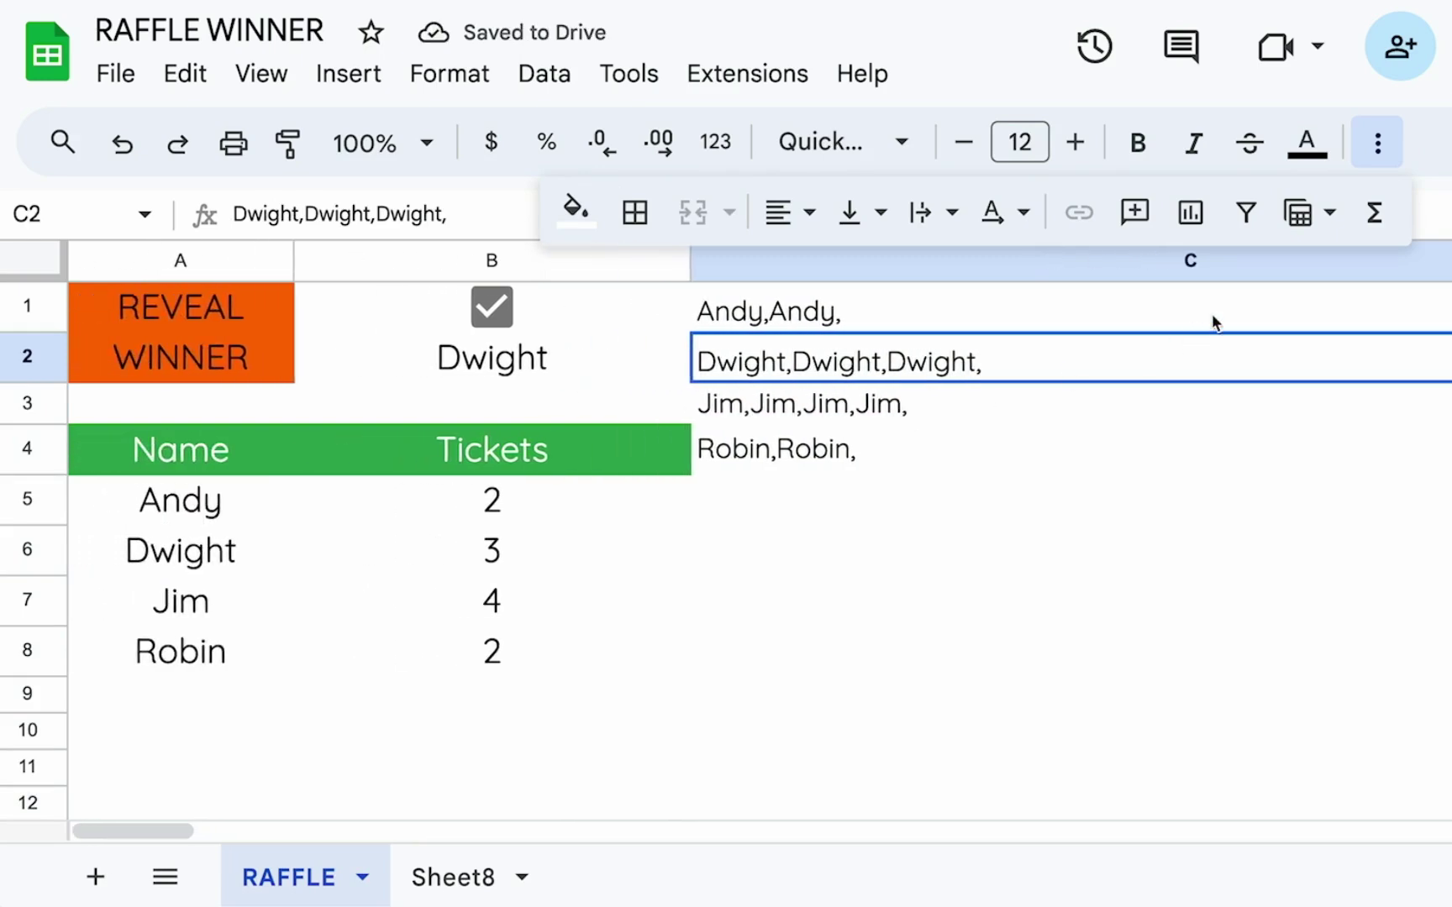
pyautogui.click(1378, 143)
pyautogui.hscroll(5, 1273, 321)
pyautogui.moveTo(1396, 260); pyautogui.dragTo(849, 261)
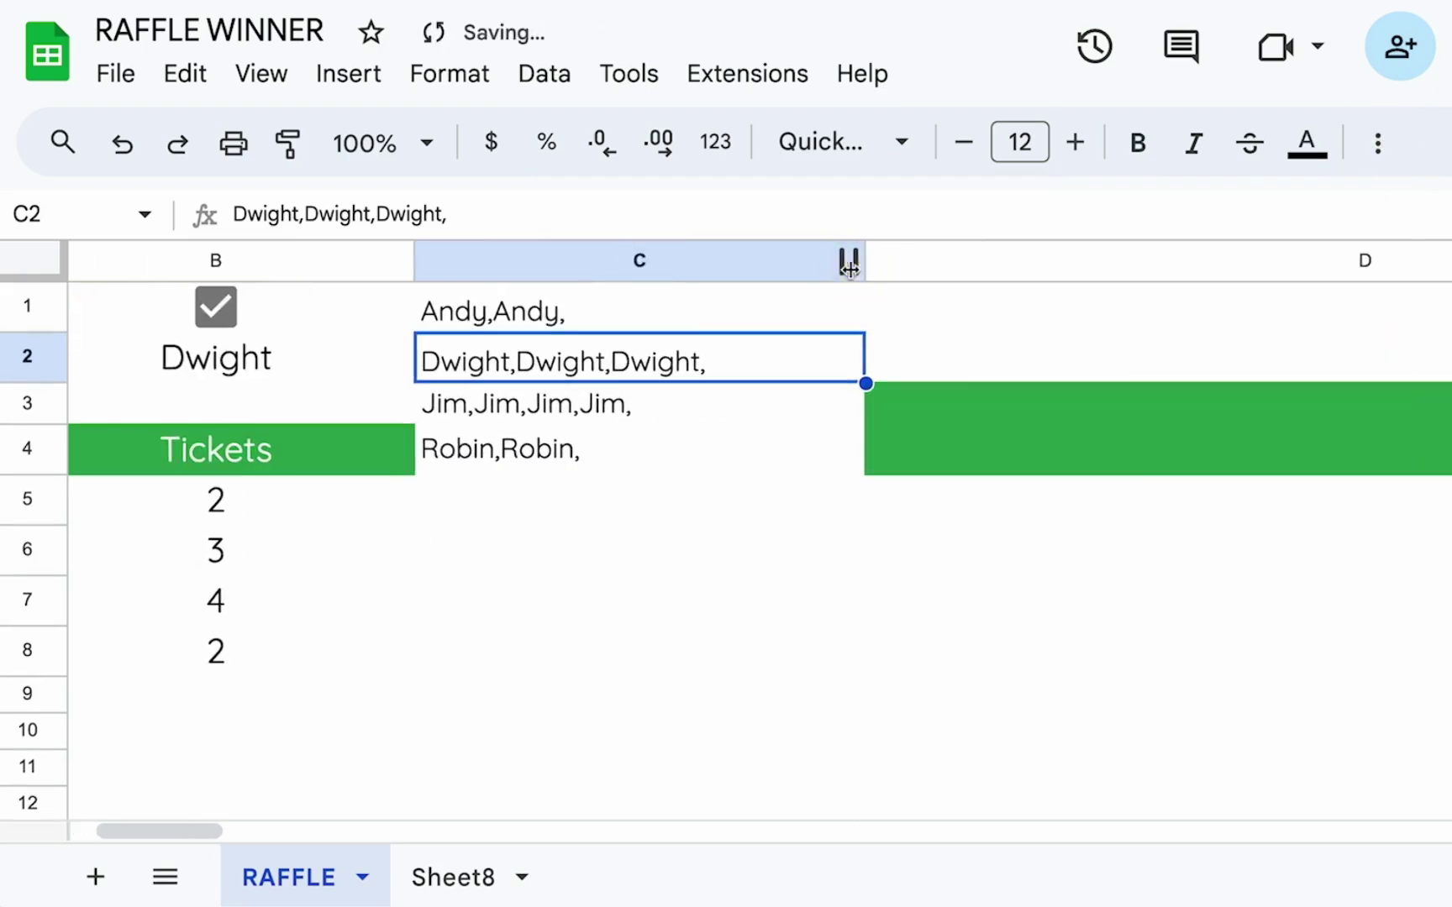
pyautogui.hscroll(-5, 807, 311)
pyautogui.click(605, 356)
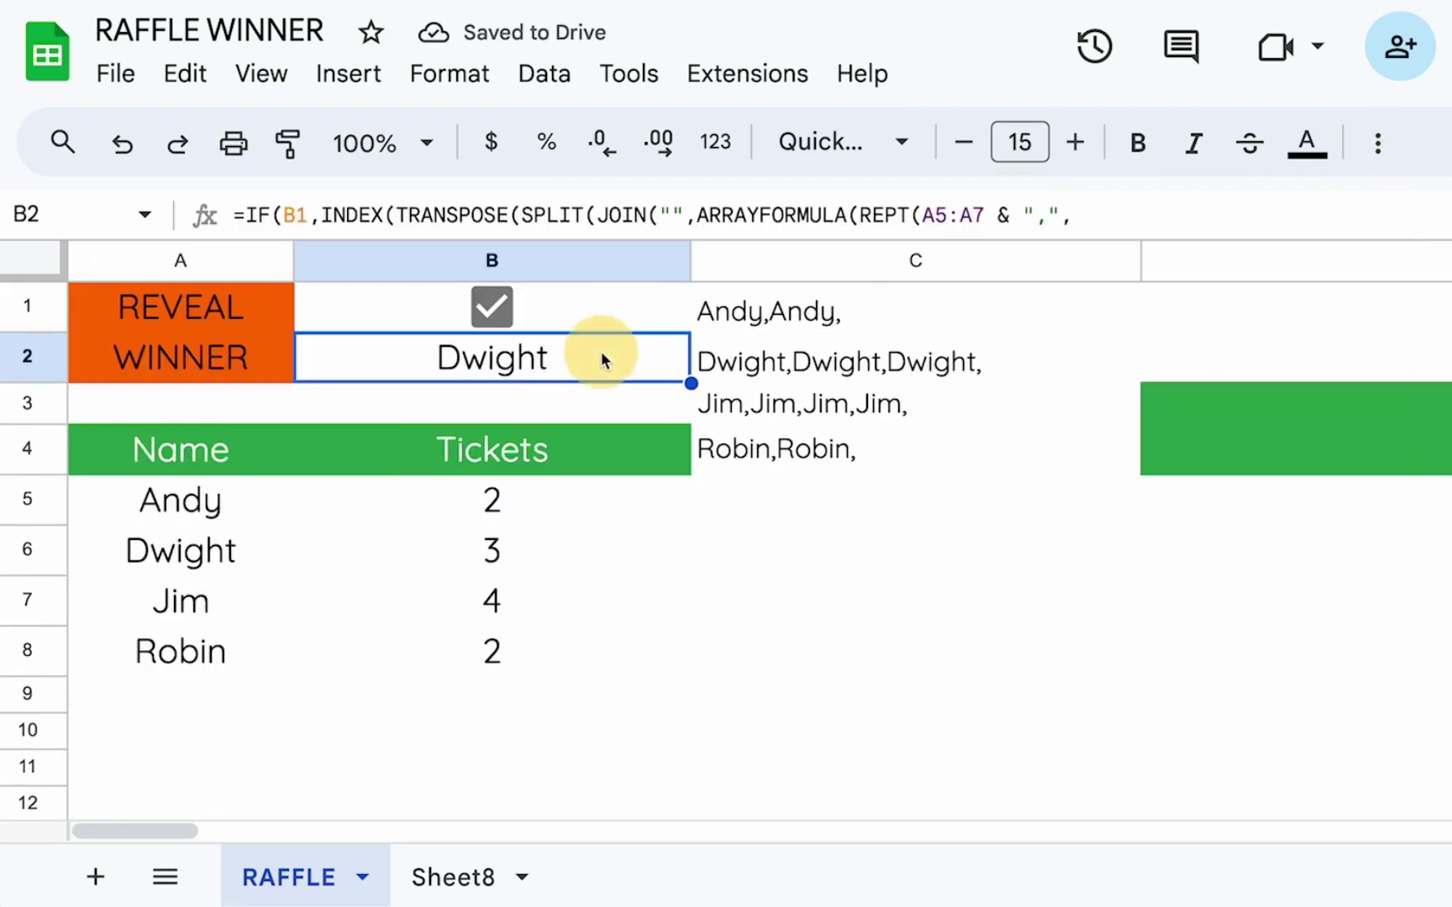
# - Wrap the ARRAYFORMULA expression in C1 in a JOIN function with "," as the delimiter
pyautogui.doubleClick(817, 321)
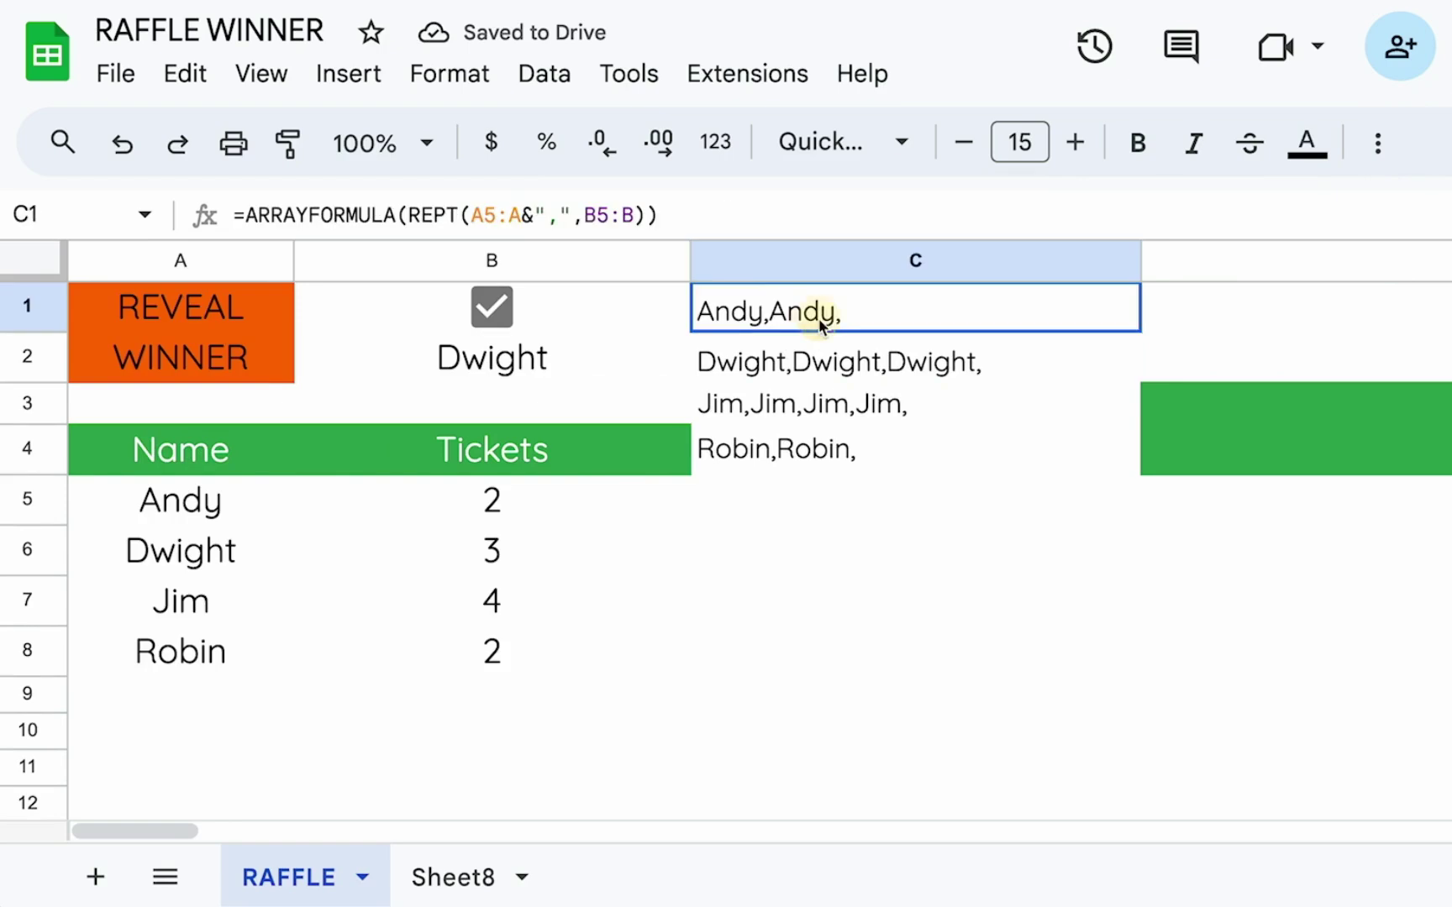
pyautogui.click(708, 306)
pyautogui.write('JOIN(","')
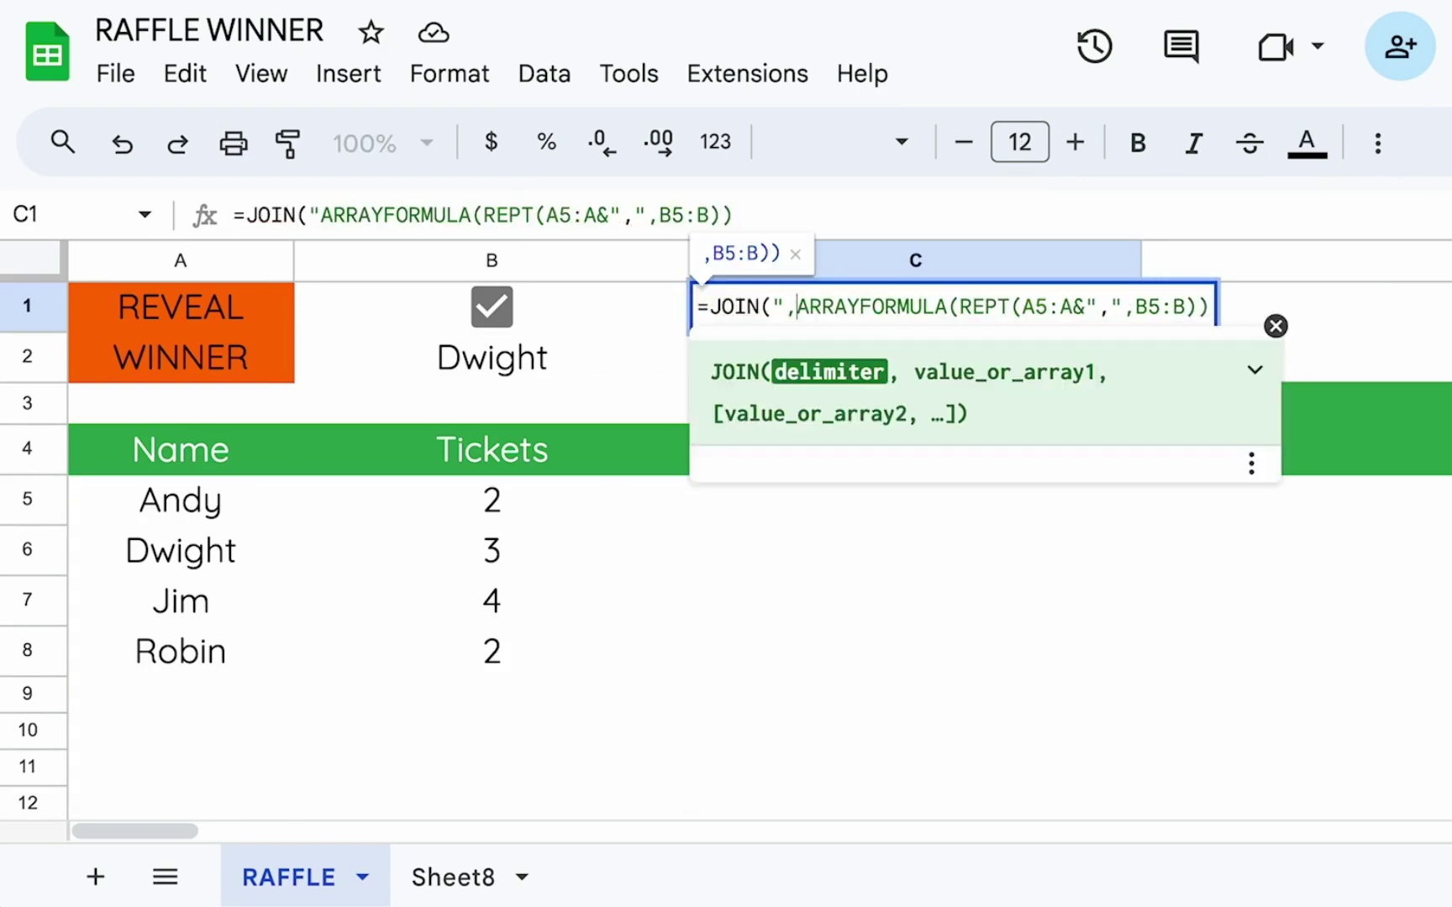
pyautogui.write(',')
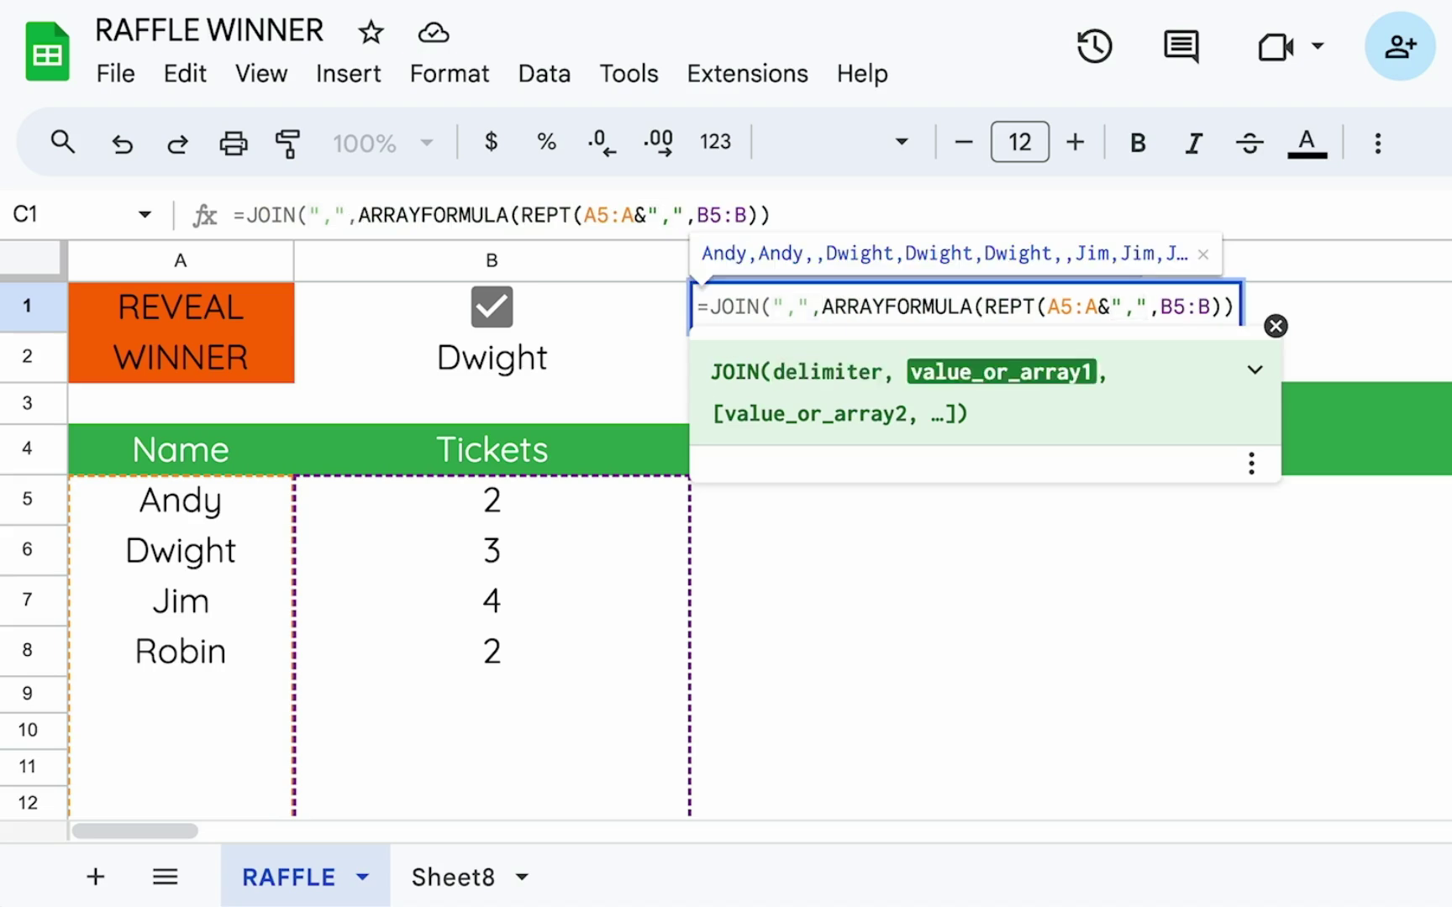
# - Remove the "," delimiter from JOIN, leaving that argument empty, and commit C1 as =JOIN(,ARRAYFORMULA(REPT(A5:A&",",B5:B)))
pyautogui.press('BackSpace')
pyautogui.press('BackSpace')
pyautogui.press('BackSpace')
pyautogui.press('BackSpace')
pyautogui.write(',B5:B')
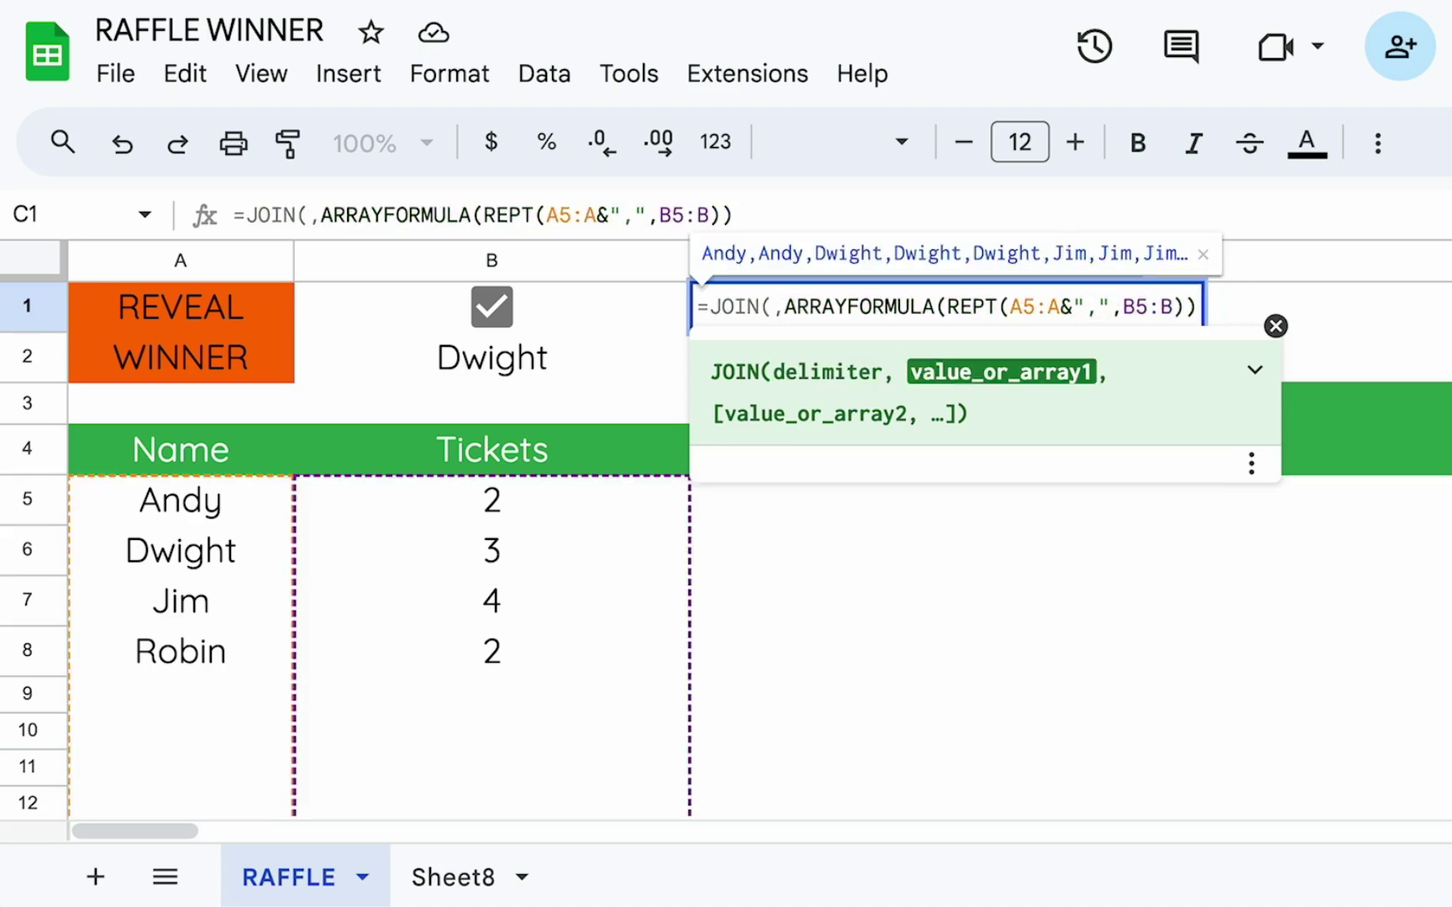
pyautogui.write(')')
pyautogui.press('Return')
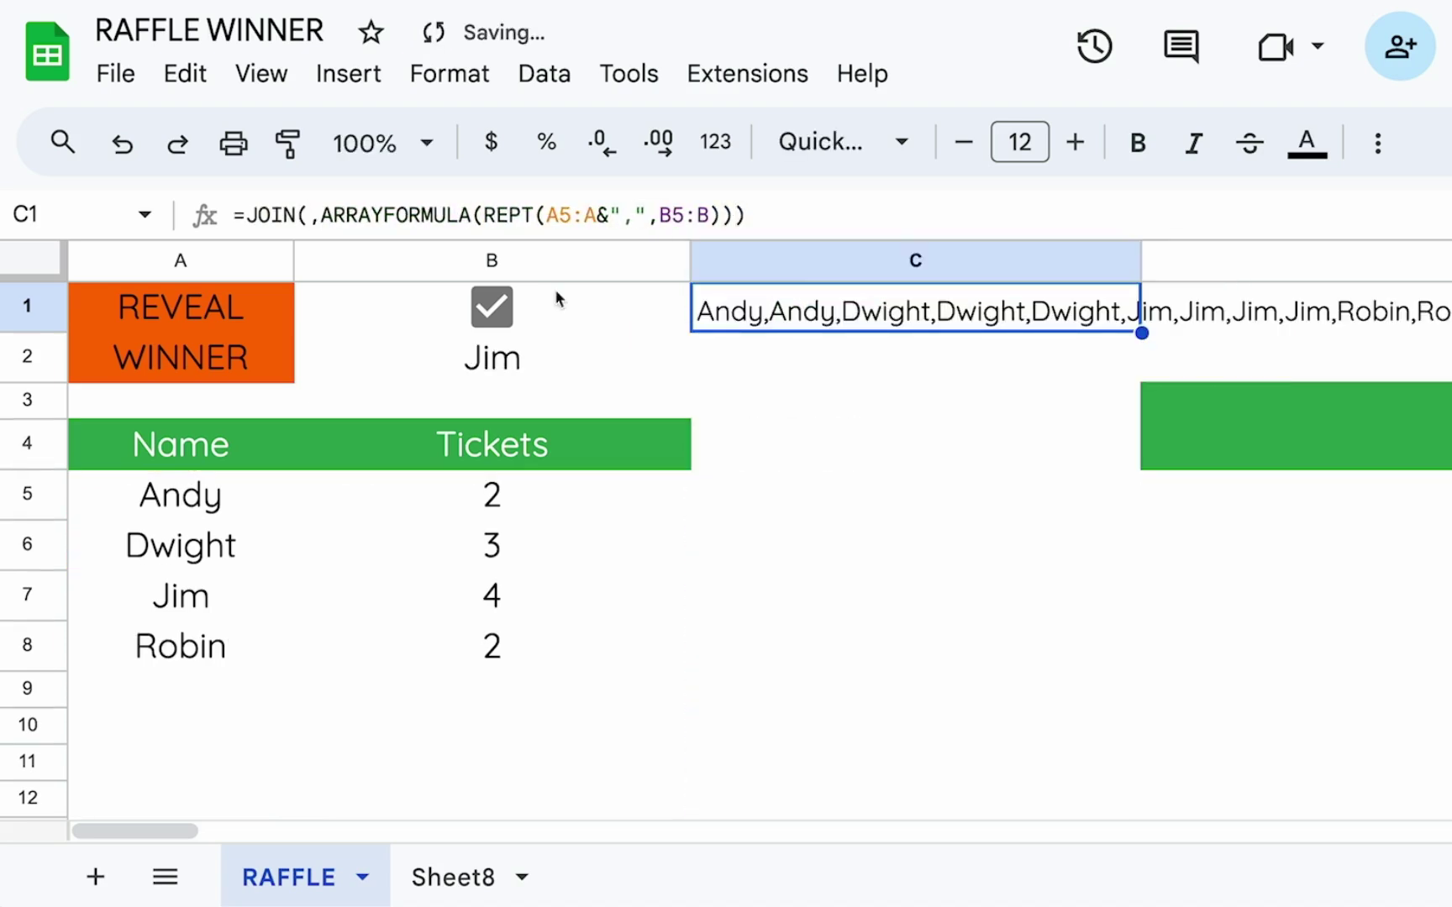
# - Wrap the JOIN formula in C1 in SPLIT with "," as the delimiter and commit it
pyautogui.doubleClick(766, 323)
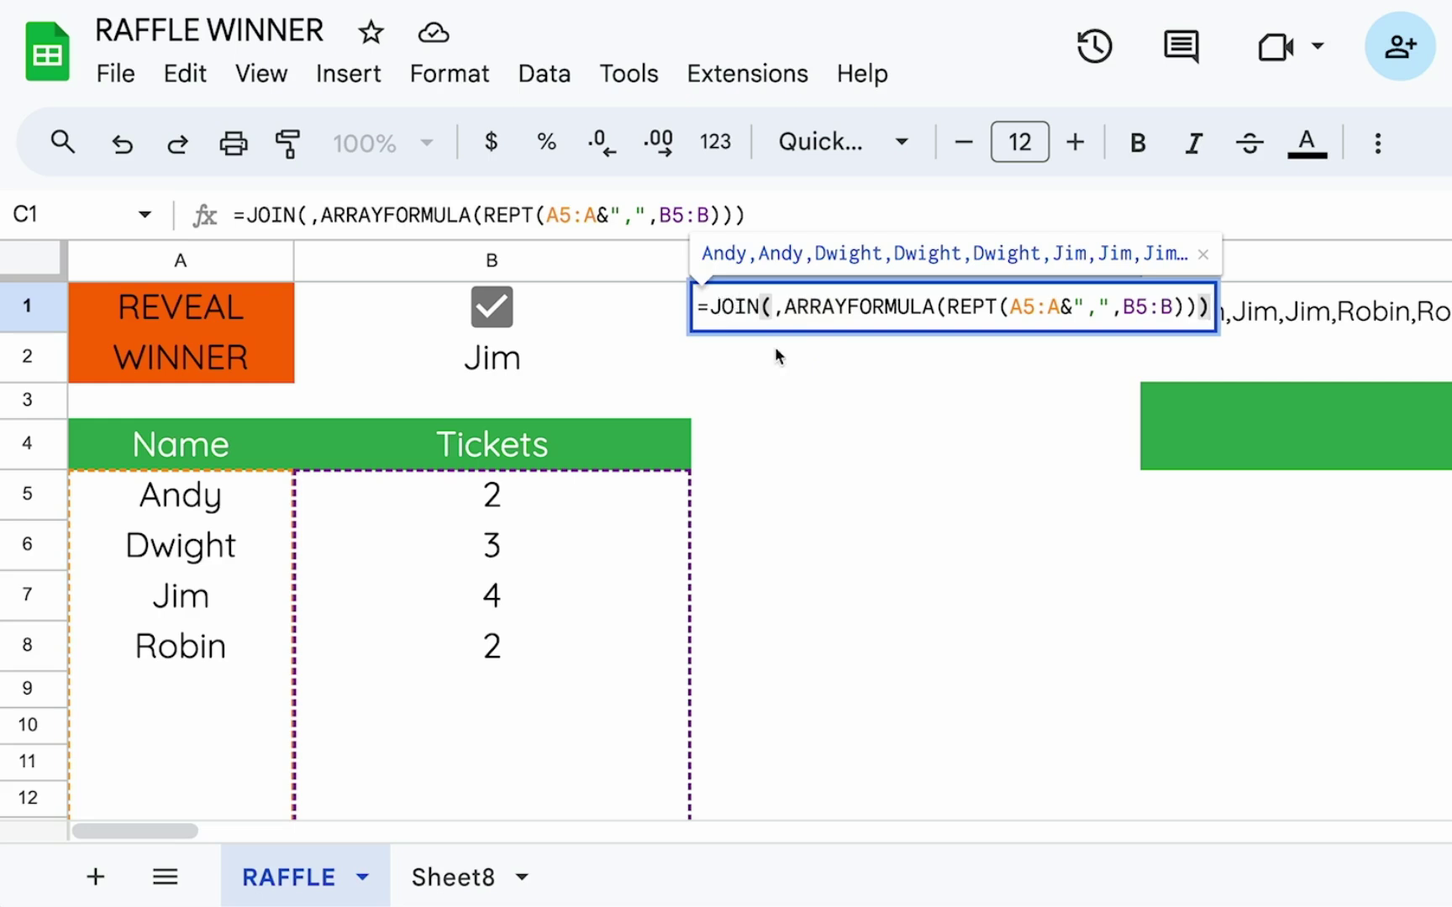
pyautogui.press('Escape')
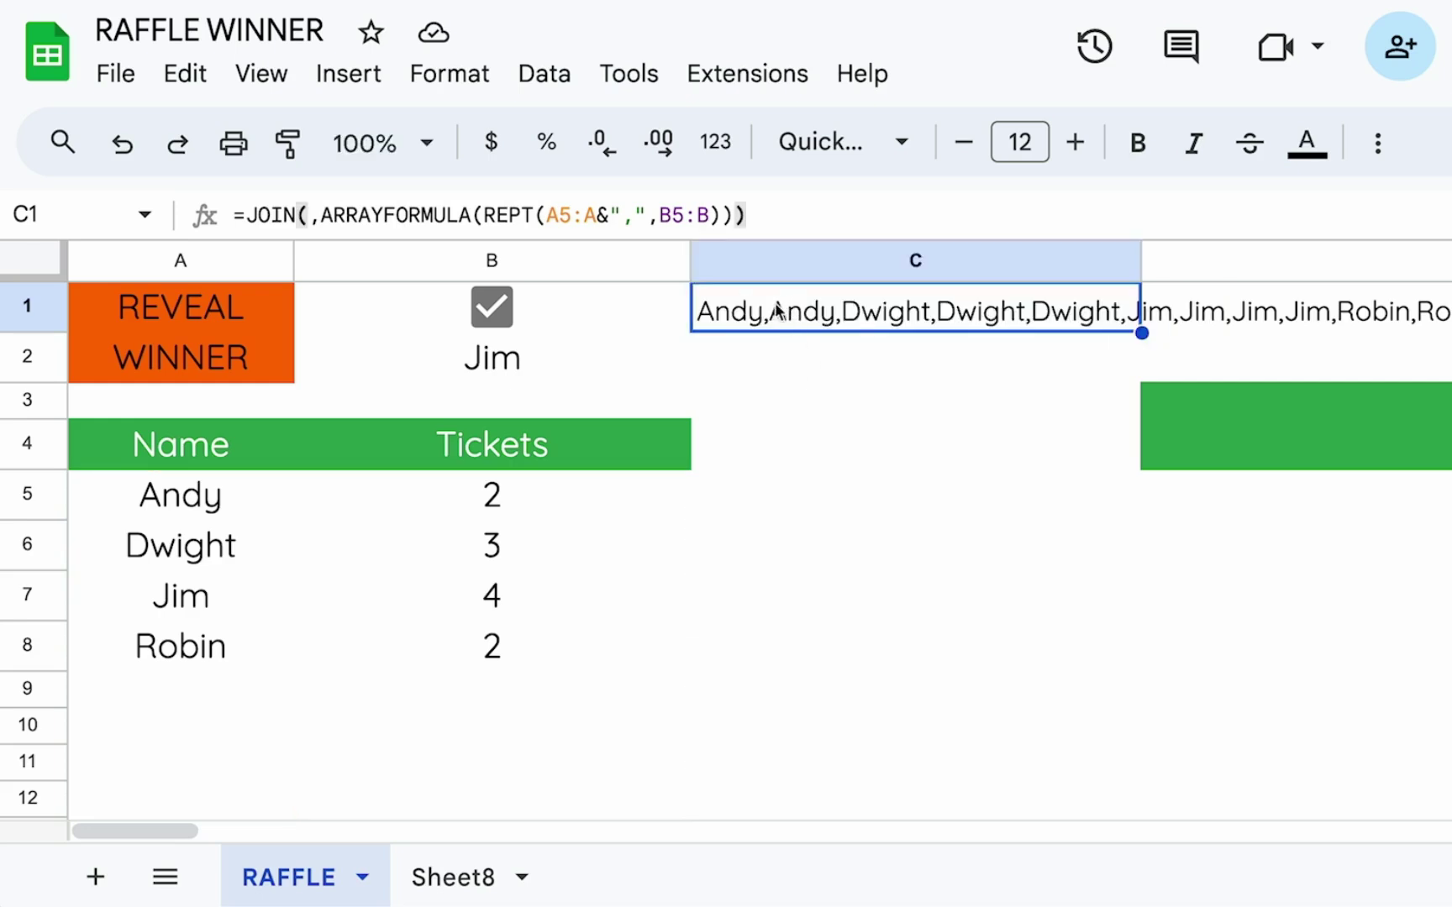
pyautogui.doubleClick(870, 331)
pyautogui.click(708, 308)
pyautogui.write('SPIT')
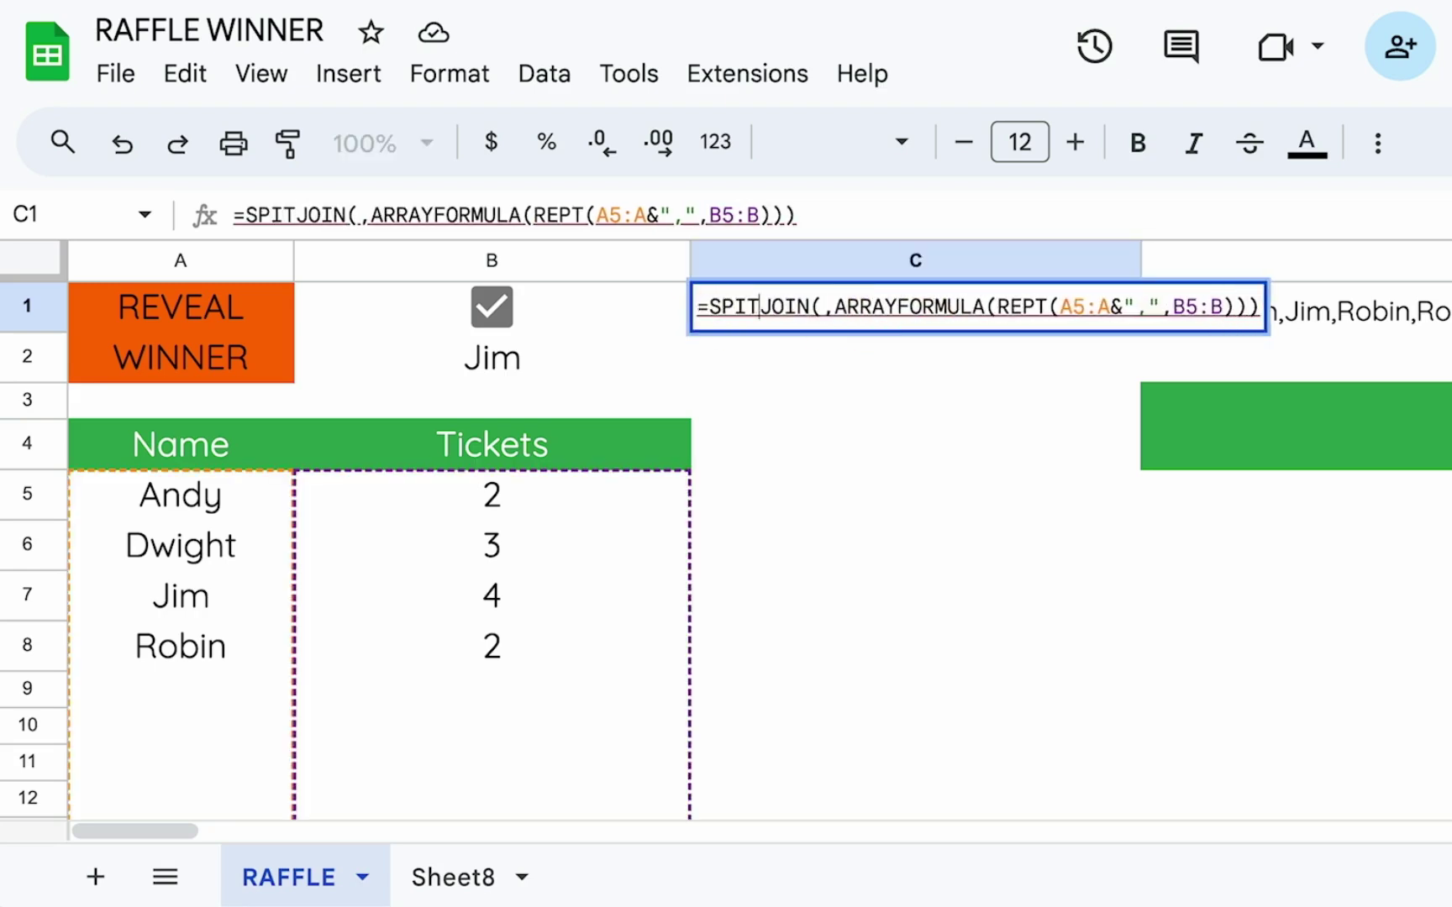
pyautogui.press('BackSpace')
pyautogui.press('BackSpace')
pyautogui.write('LIT(')
pyautogui.press('End')
pyautogui.write(',')
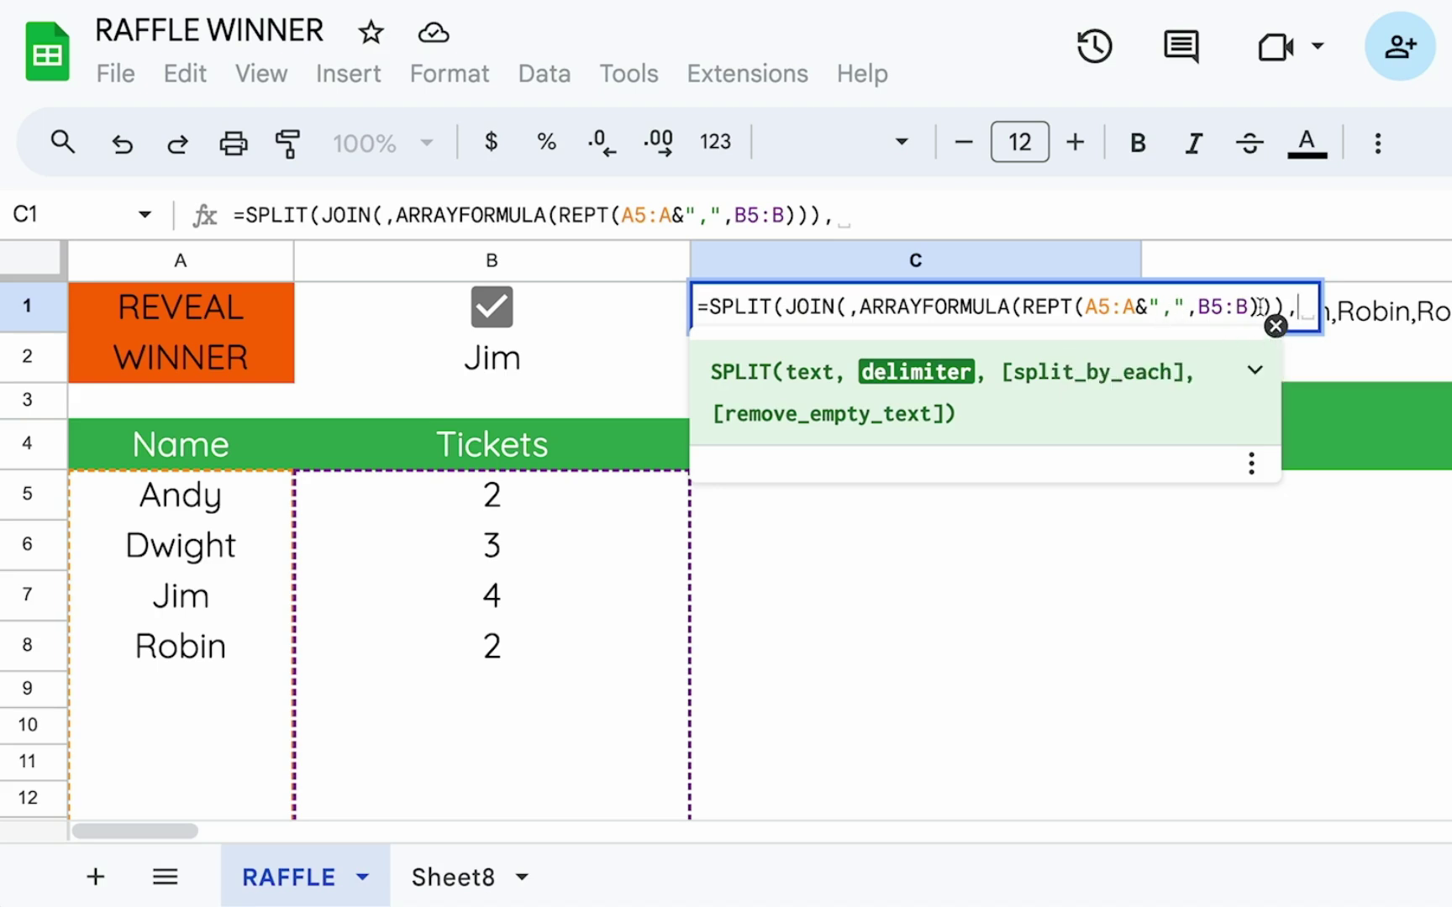
pyautogui.write('","')
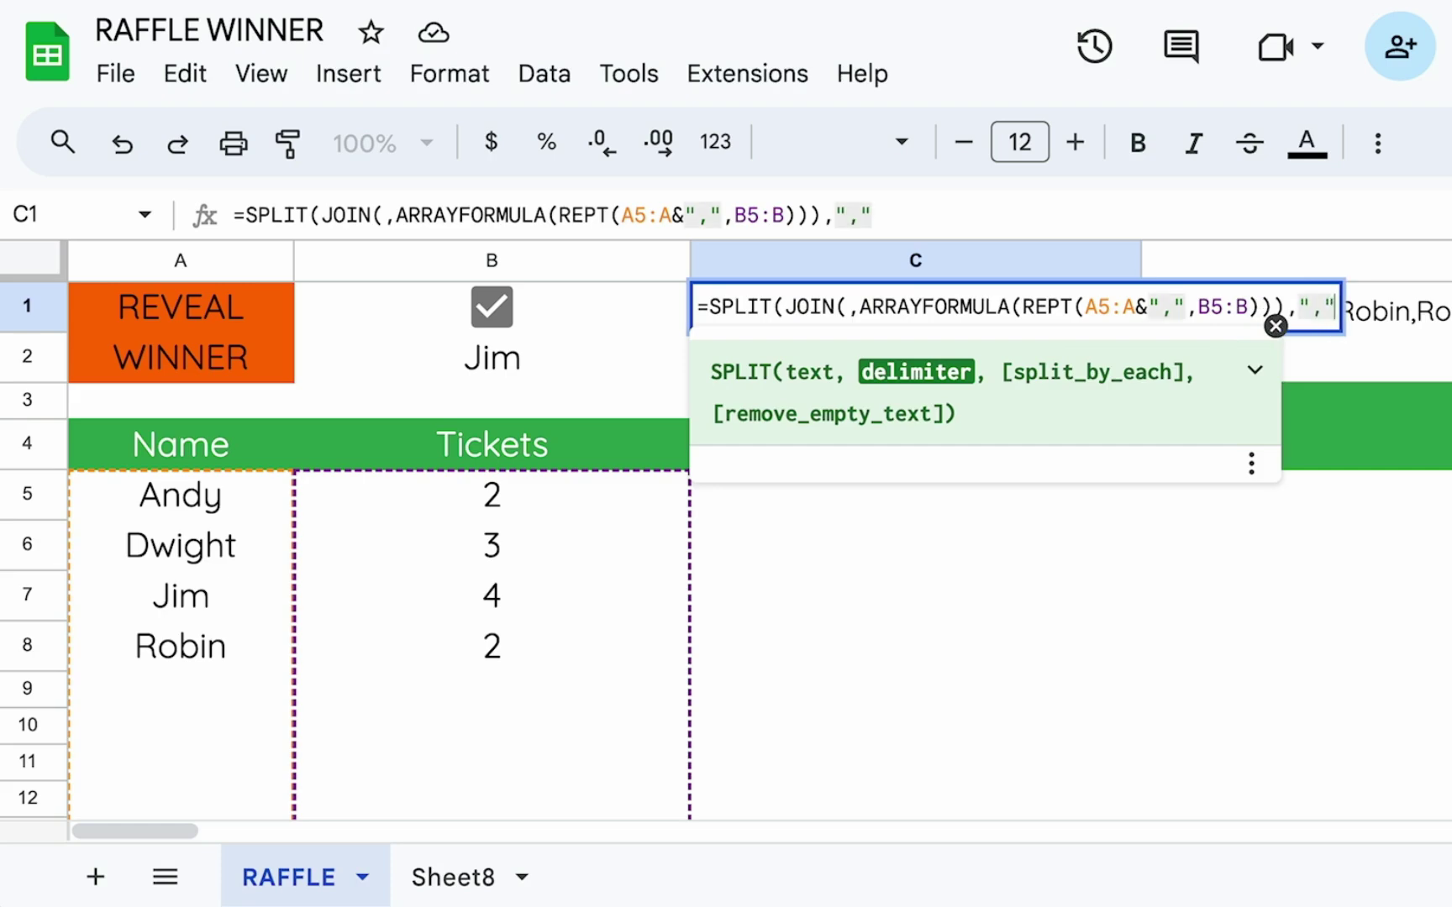
pyautogui.press('Return')
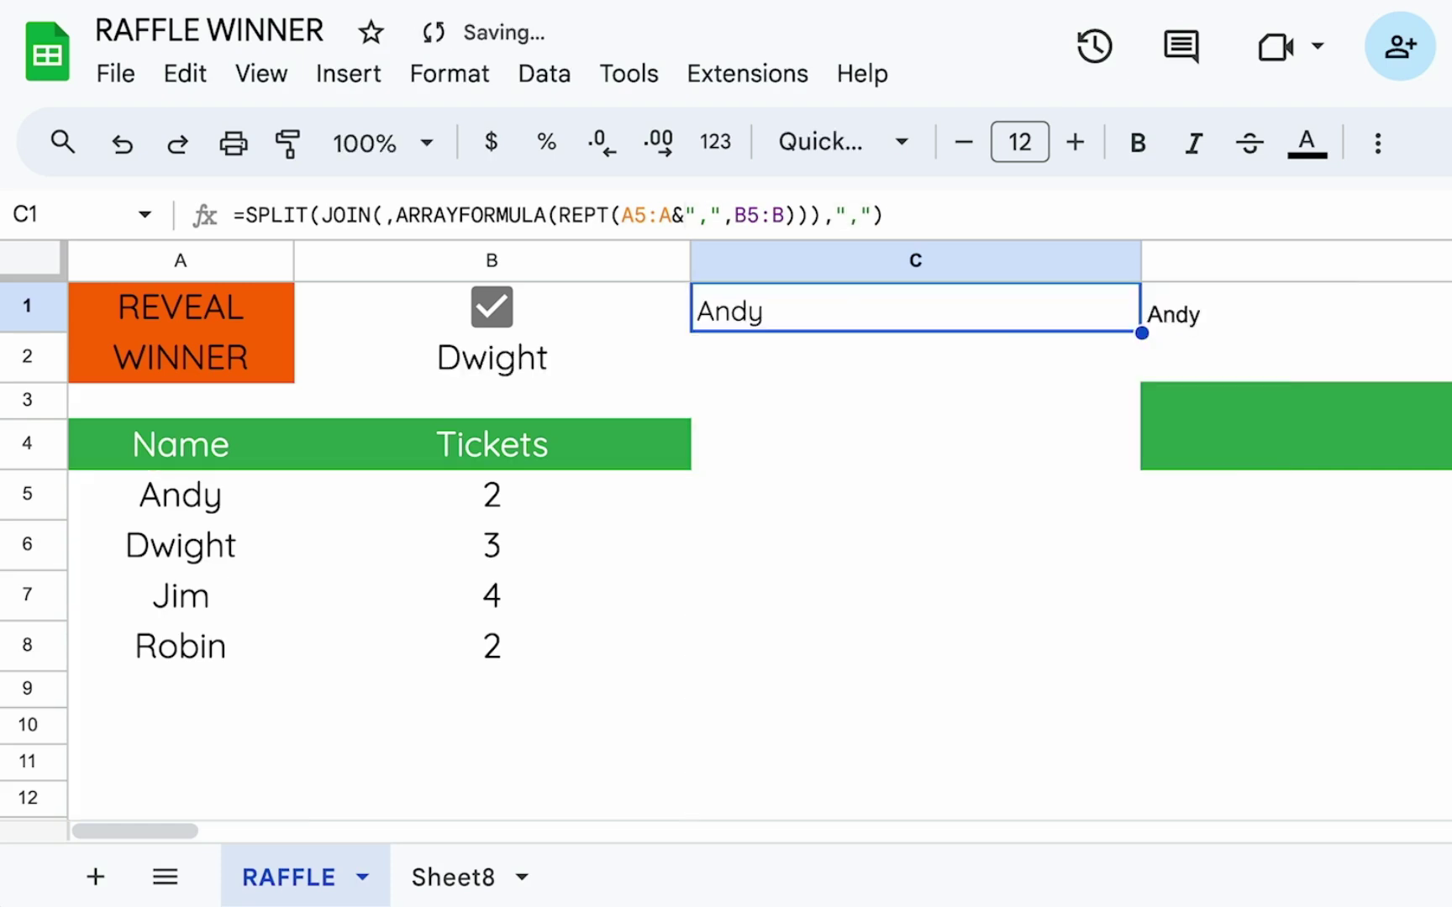
# - Wrap the SPLIT formula in C1 in TRANSPOSE so the split names run down column C
pyautogui.doubleClick(858, 315)
pyautogui.click(718, 306)
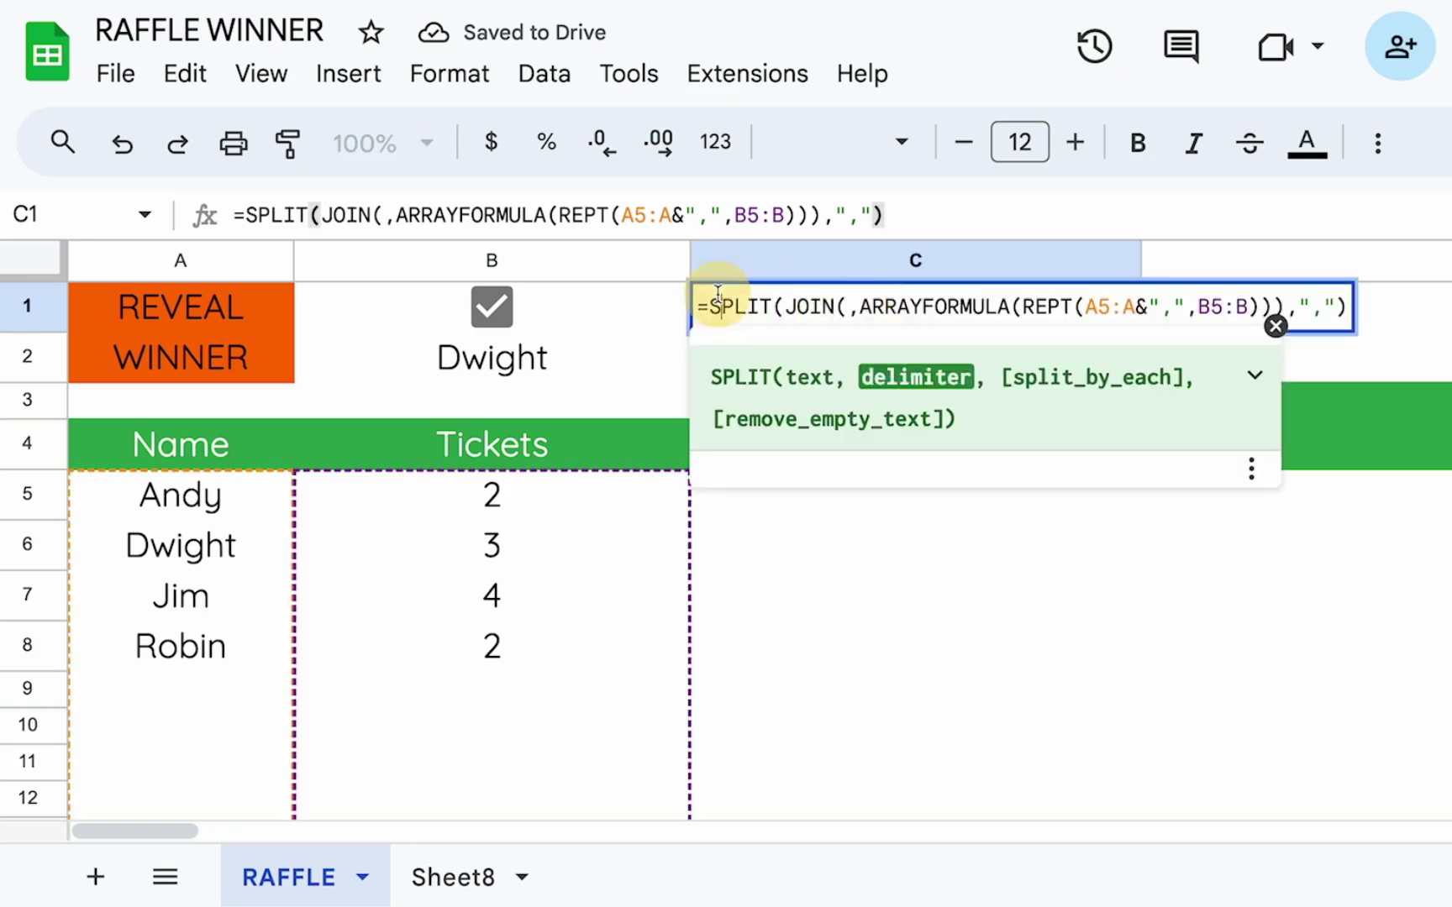
pyautogui.write('TRA')
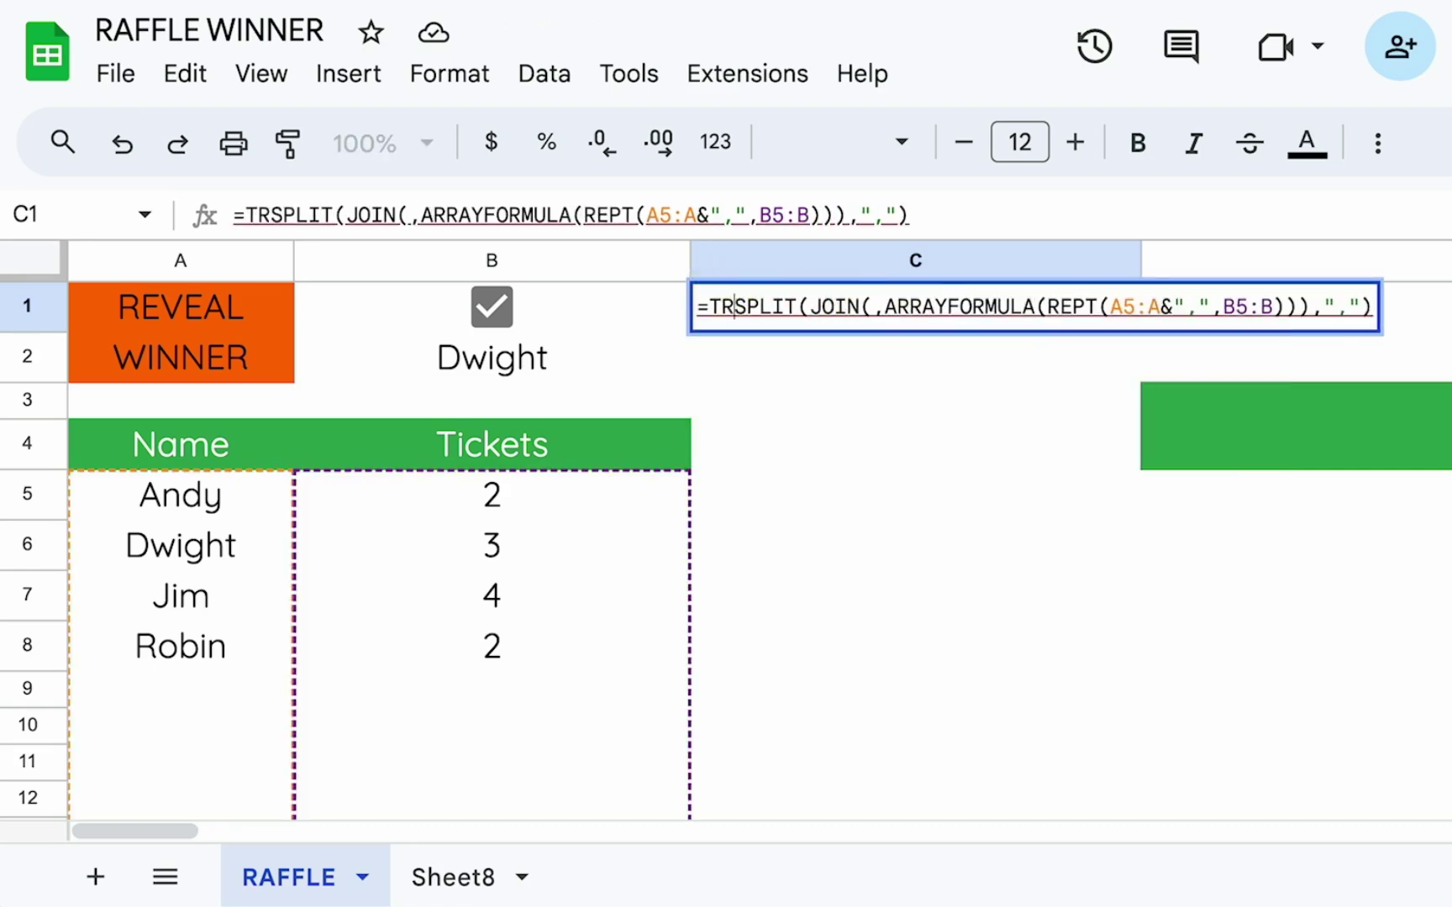
pyautogui.press('Tab')
pyautogui.press('Return')
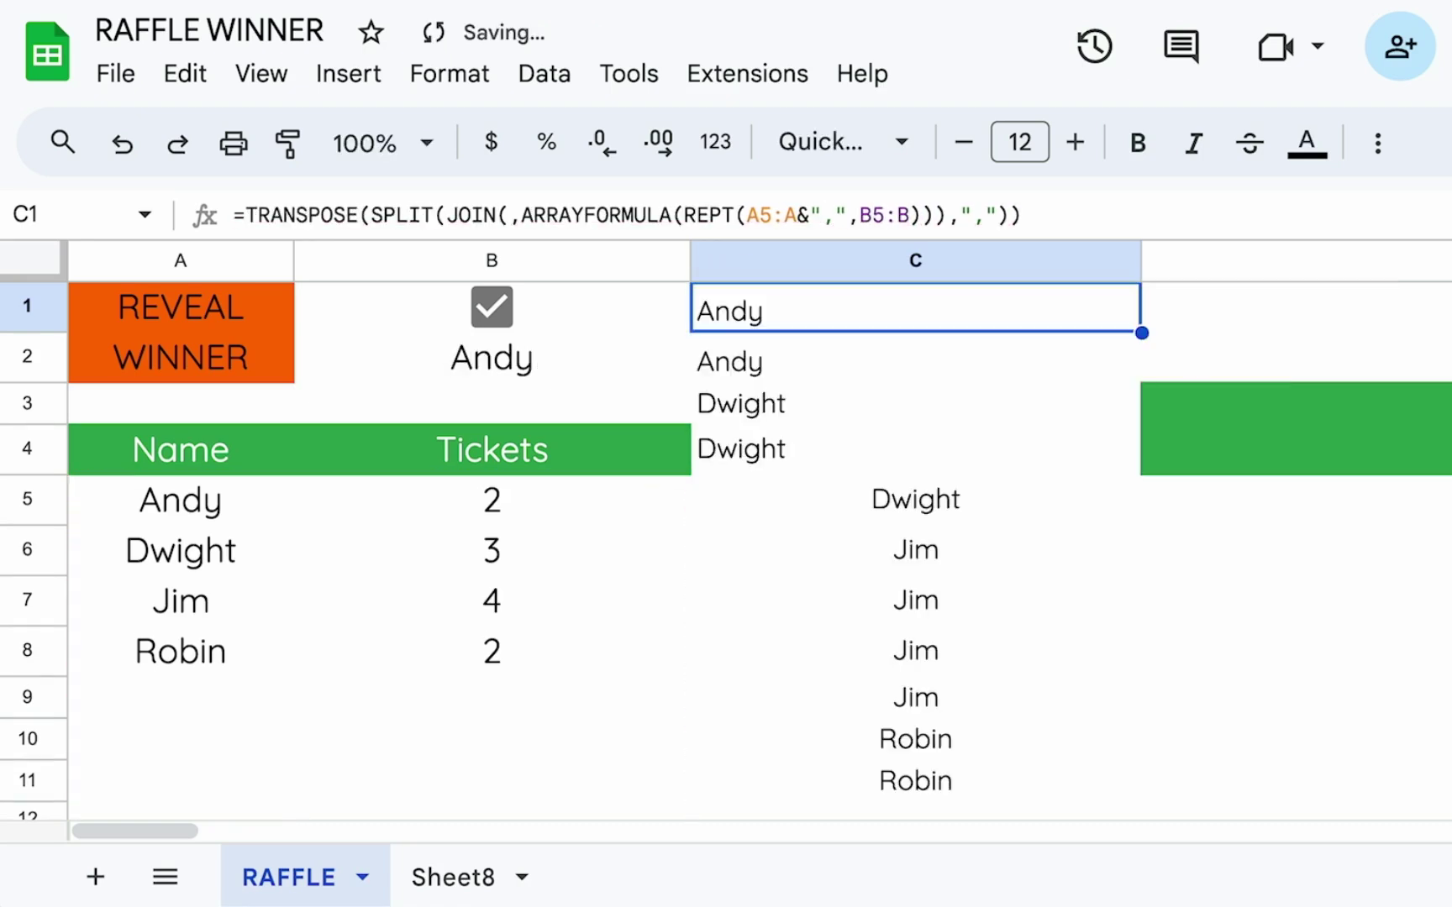
# - Center column C horizontally and check the repeated names in C1:C11 against the ticket table
pyautogui.click(875, 264)
pyautogui.click(1378, 143)
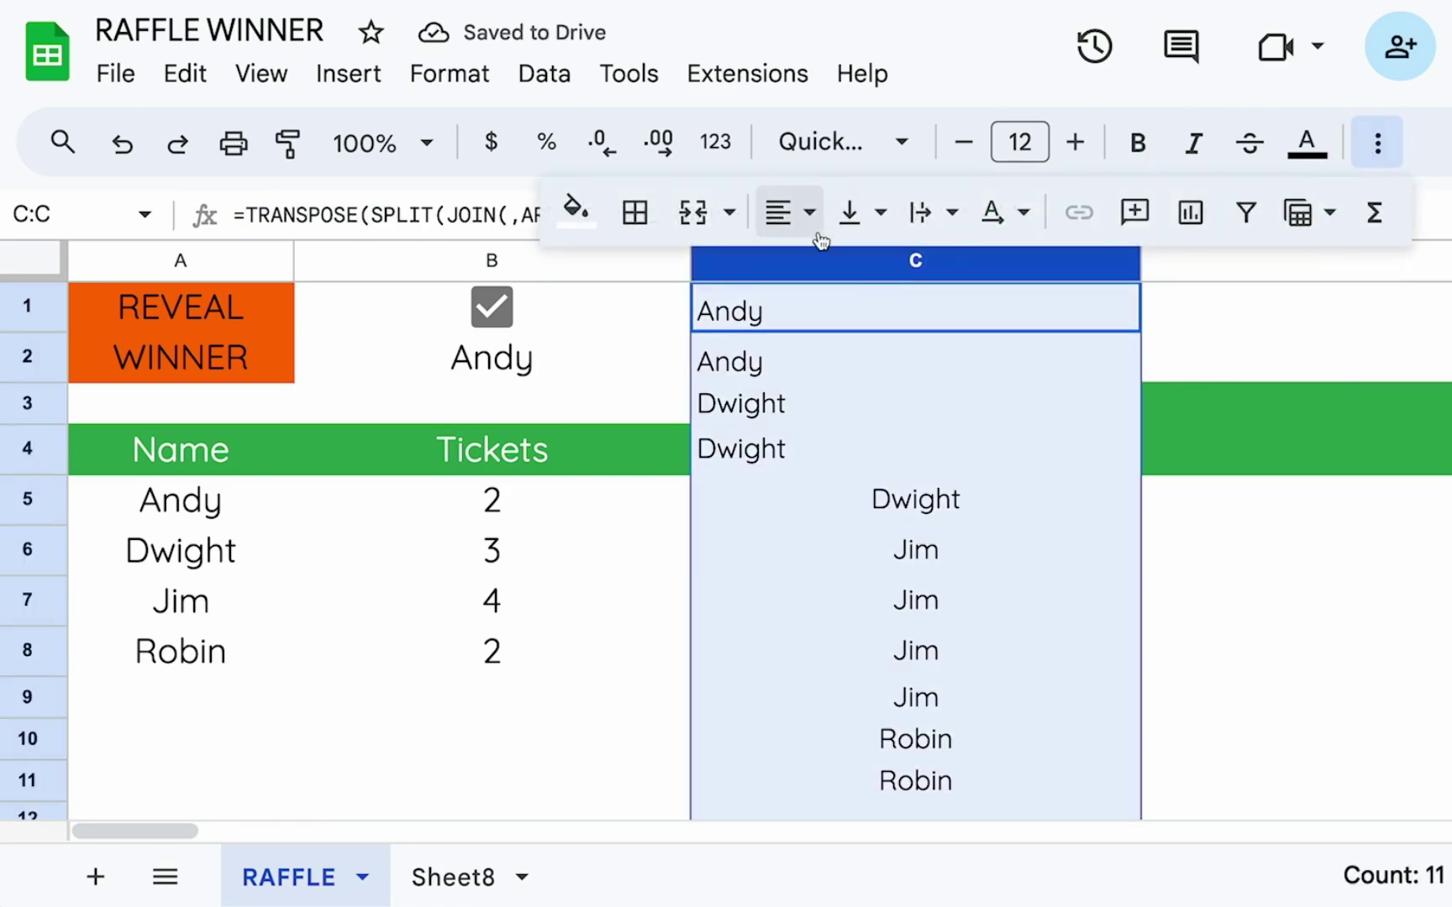
pyautogui.click(790, 215)
pyautogui.click(843, 279)
pyautogui.click(949, 318)
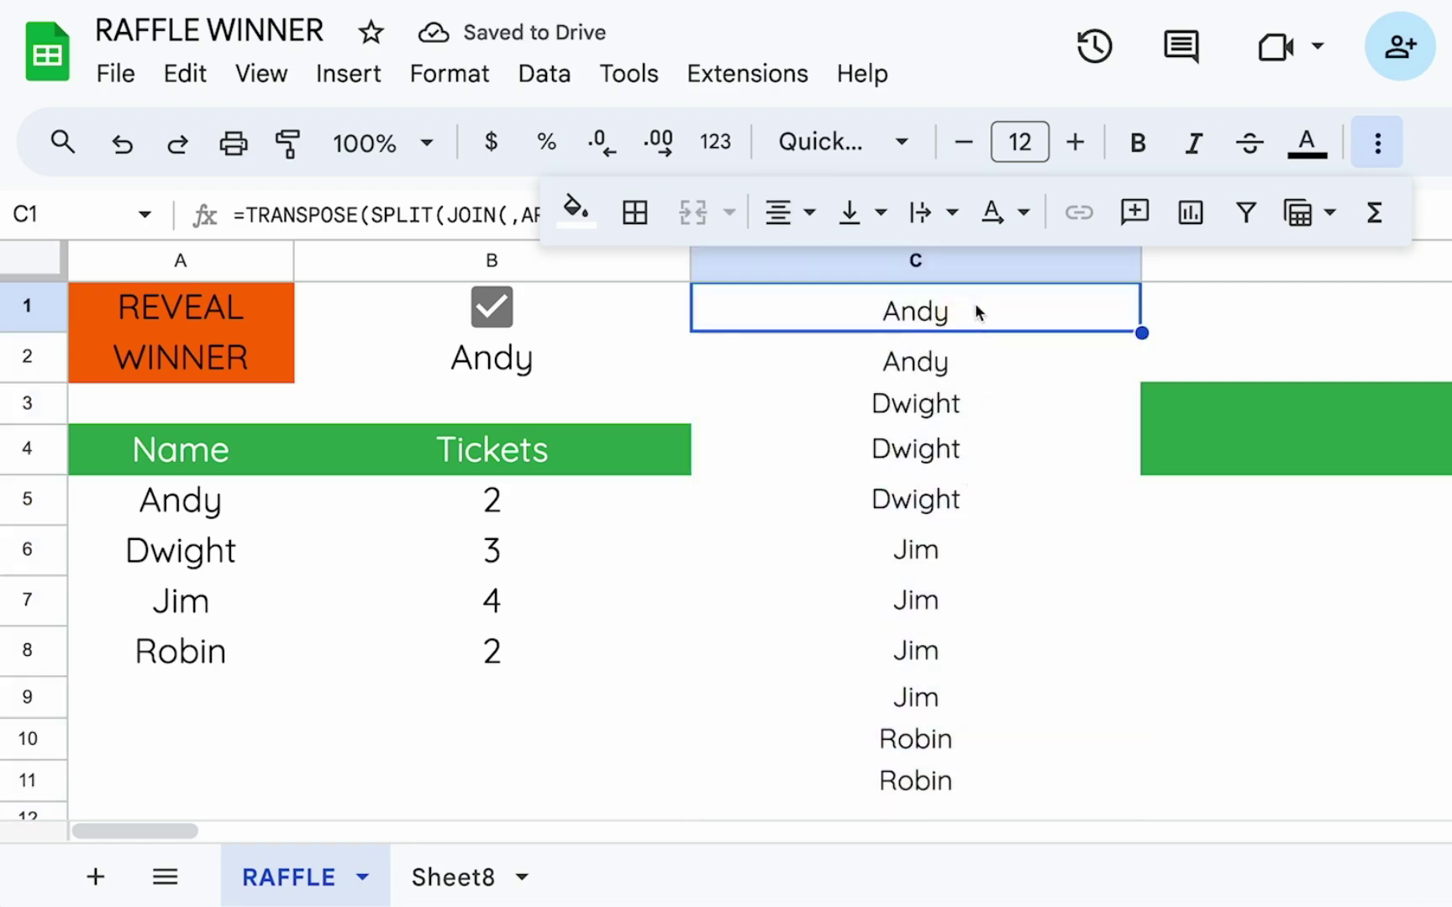
pyautogui.moveTo(974, 311); pyautogui.dragTo(972, 783)
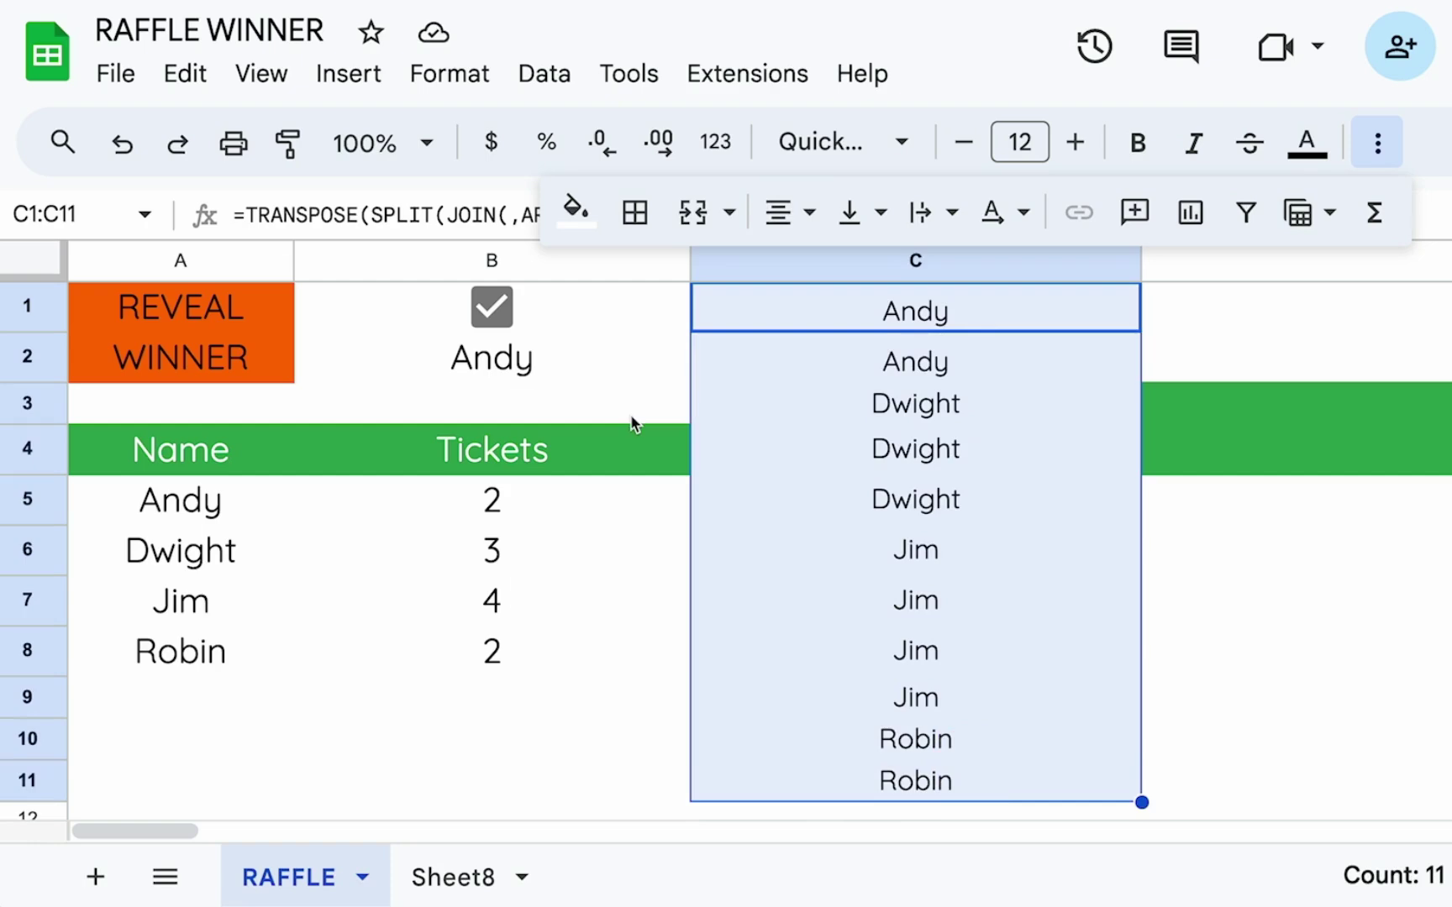
pyautogui.click(298, 511)
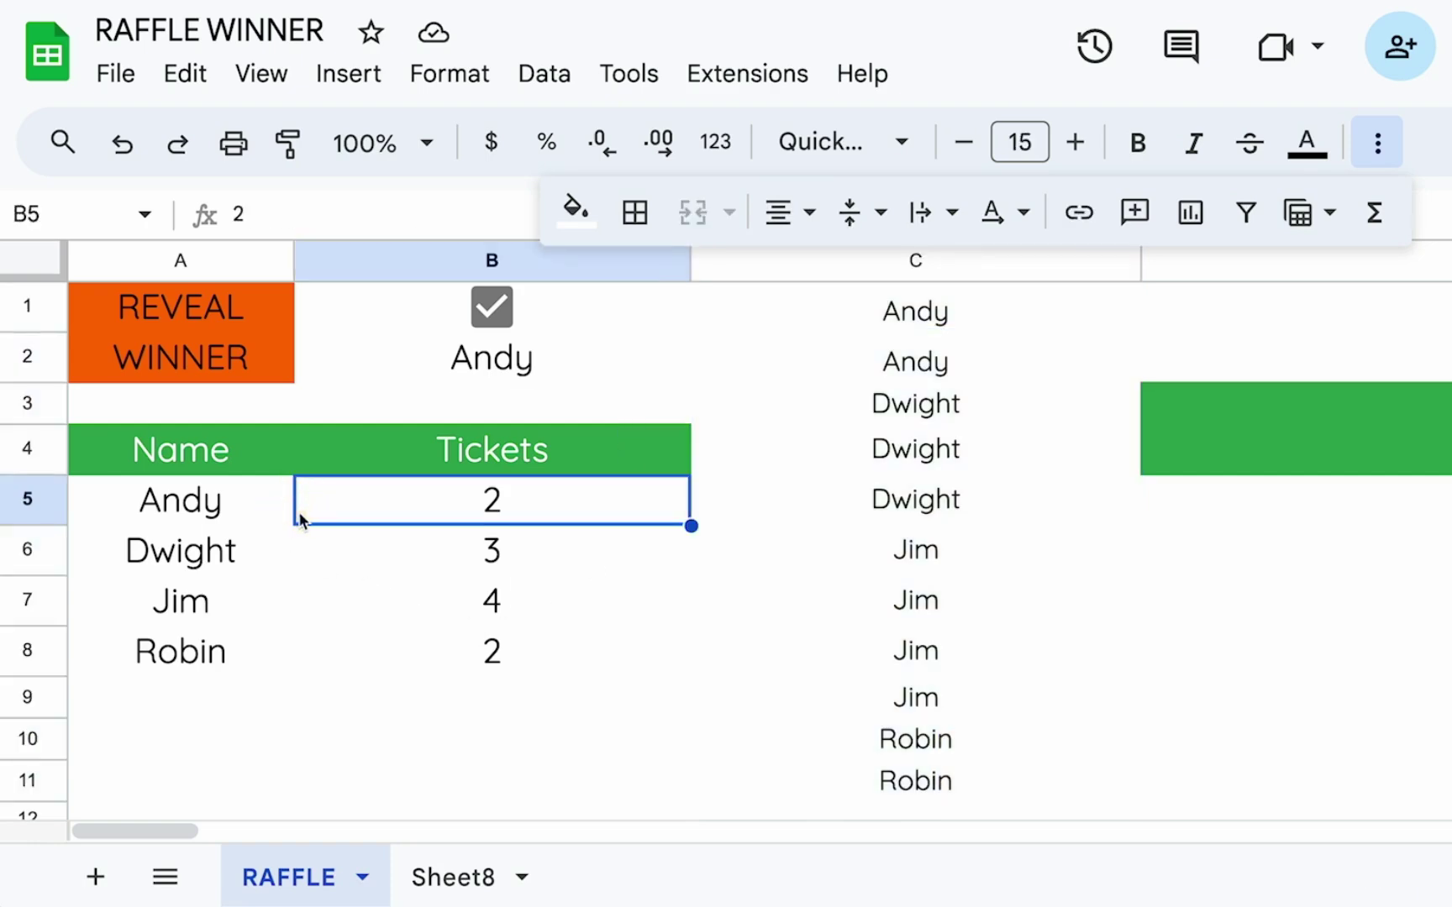
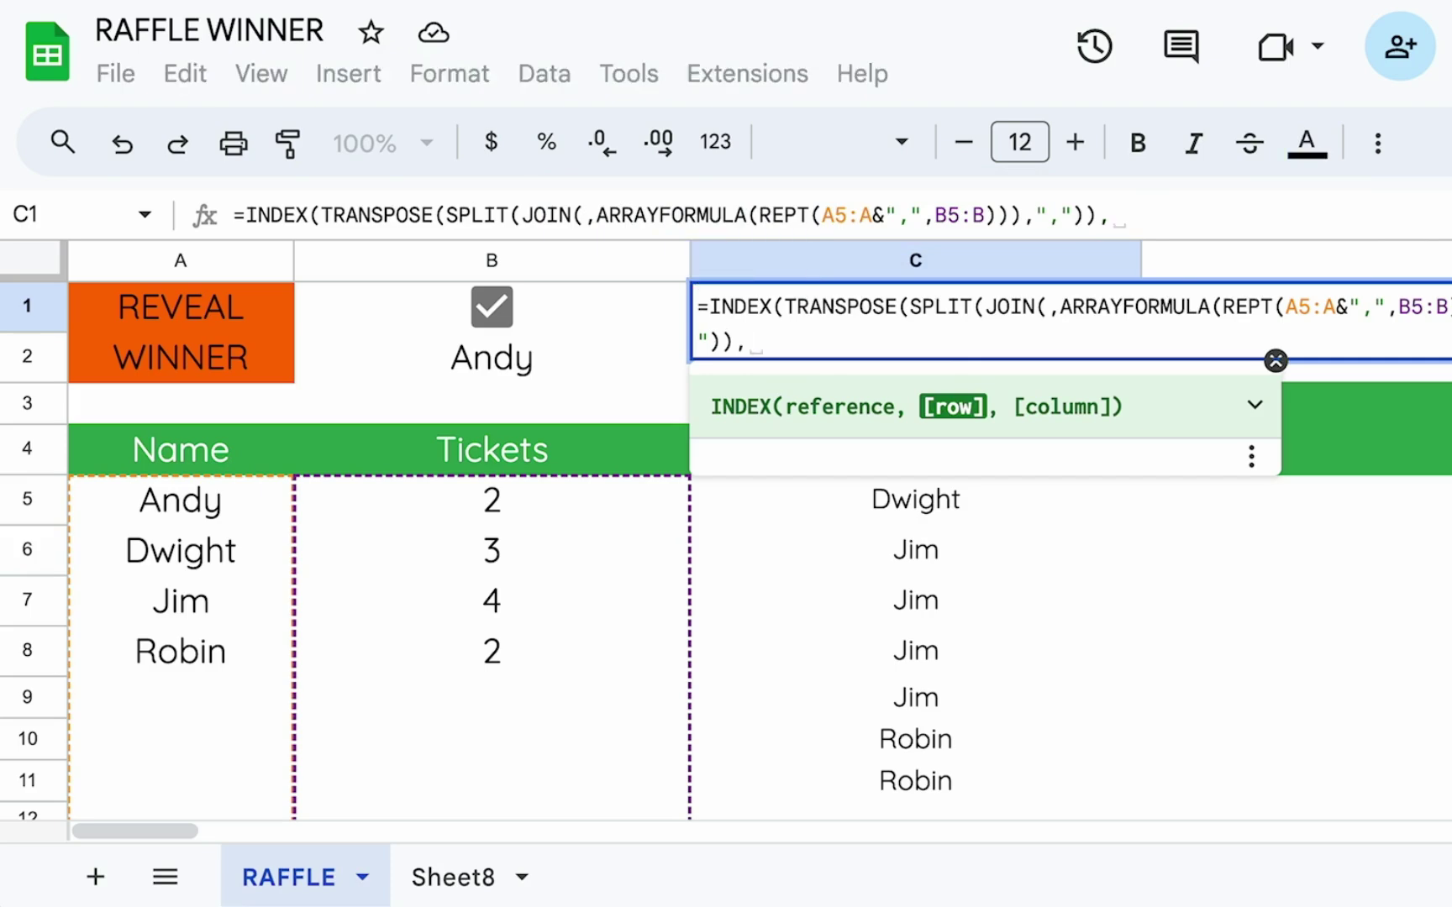
# - Add RANDBETWEEN(1,COUNTA( as the row argument of the INDEX formula in C1
pyautogui.write('RAND')
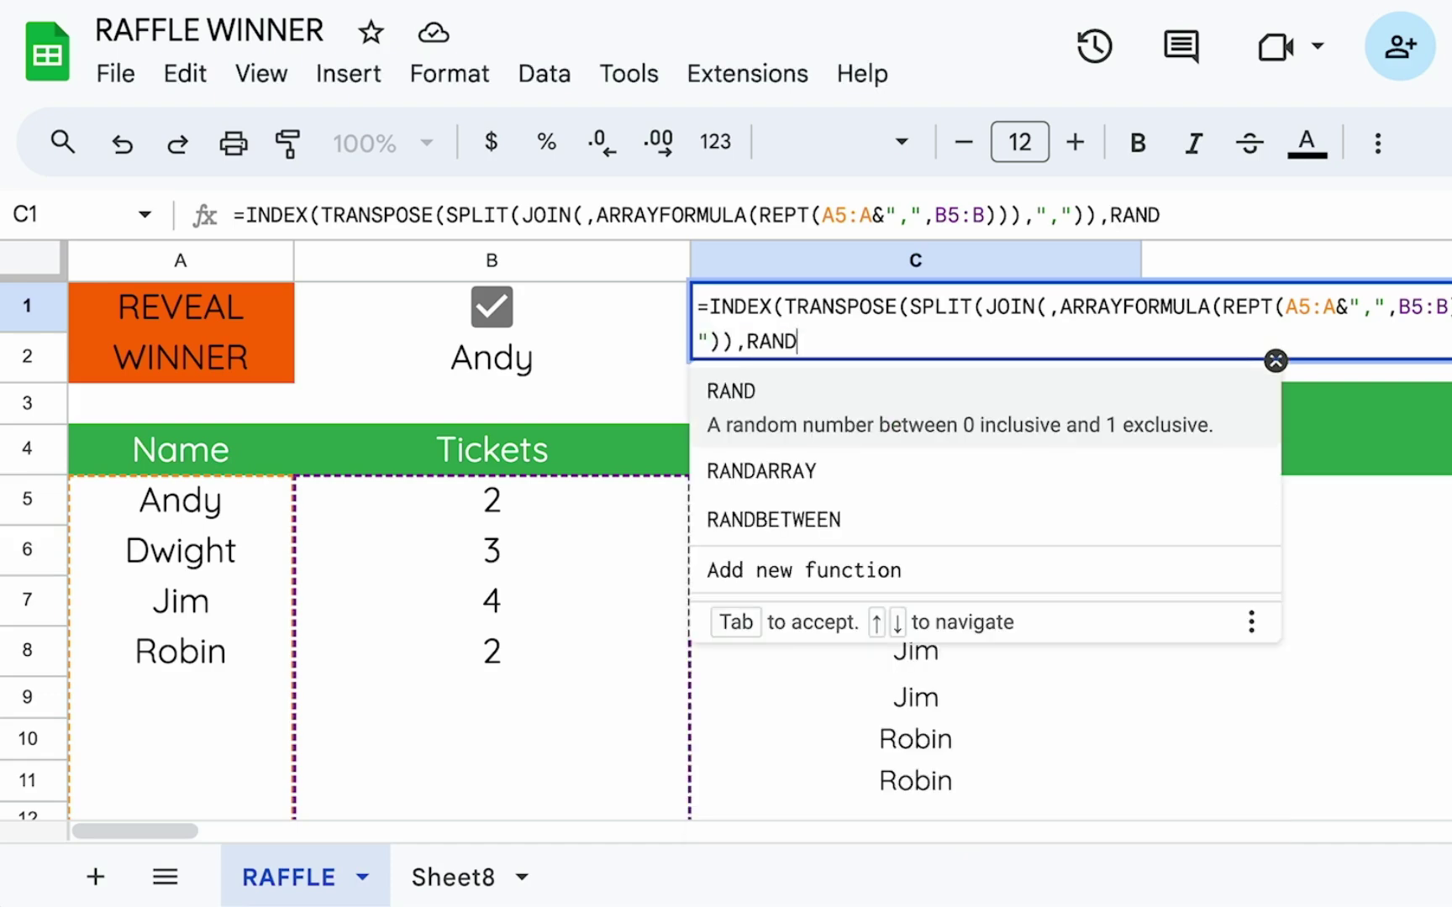
pyautogui.write('BETWEEN')
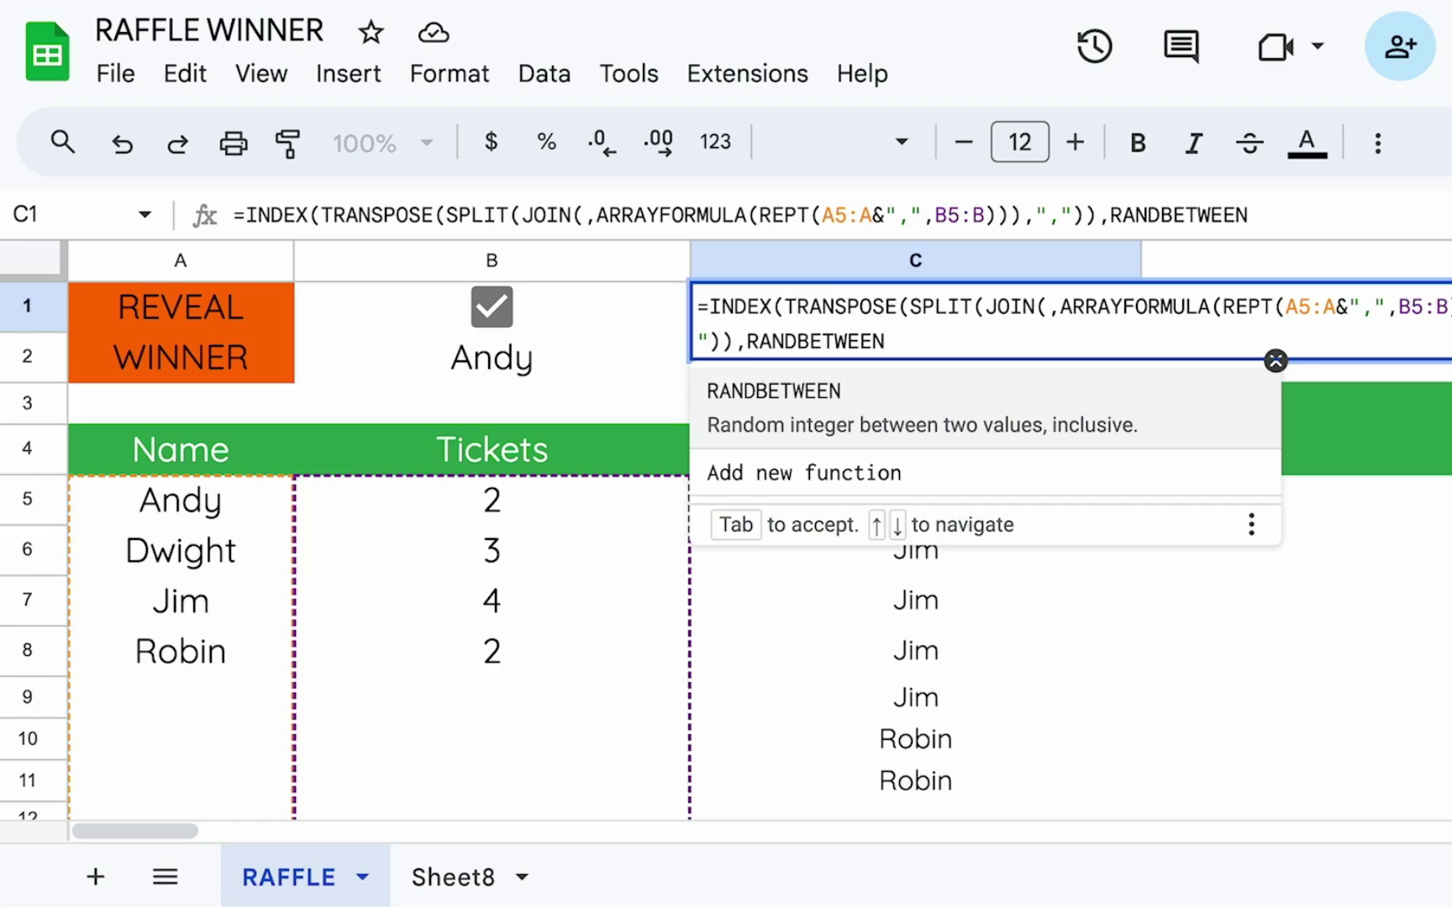
pyautogui.write('(1,')
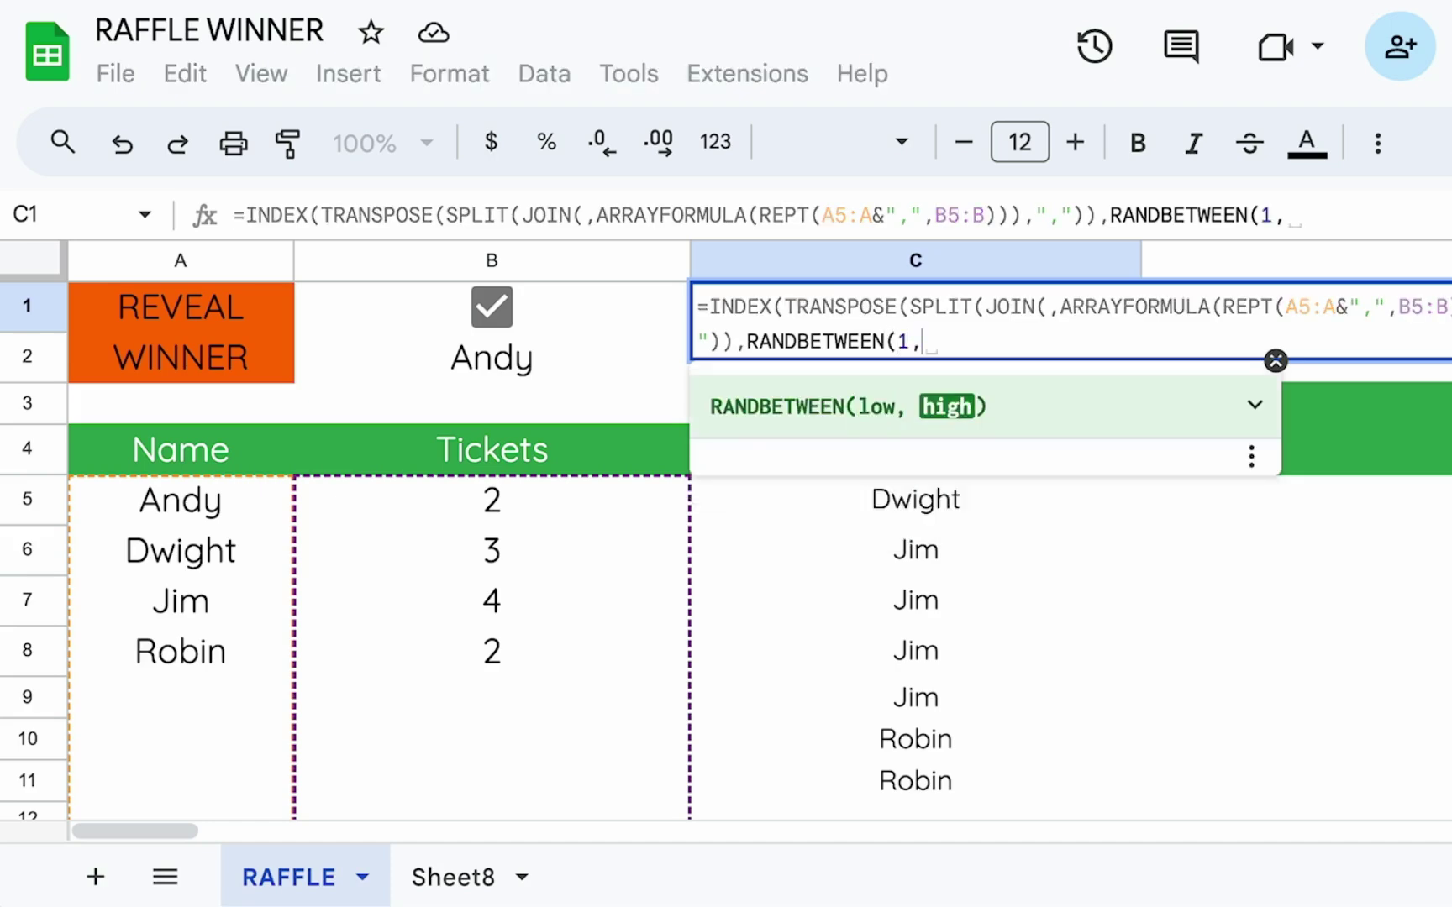
pyautogui.write('COUNTA(')
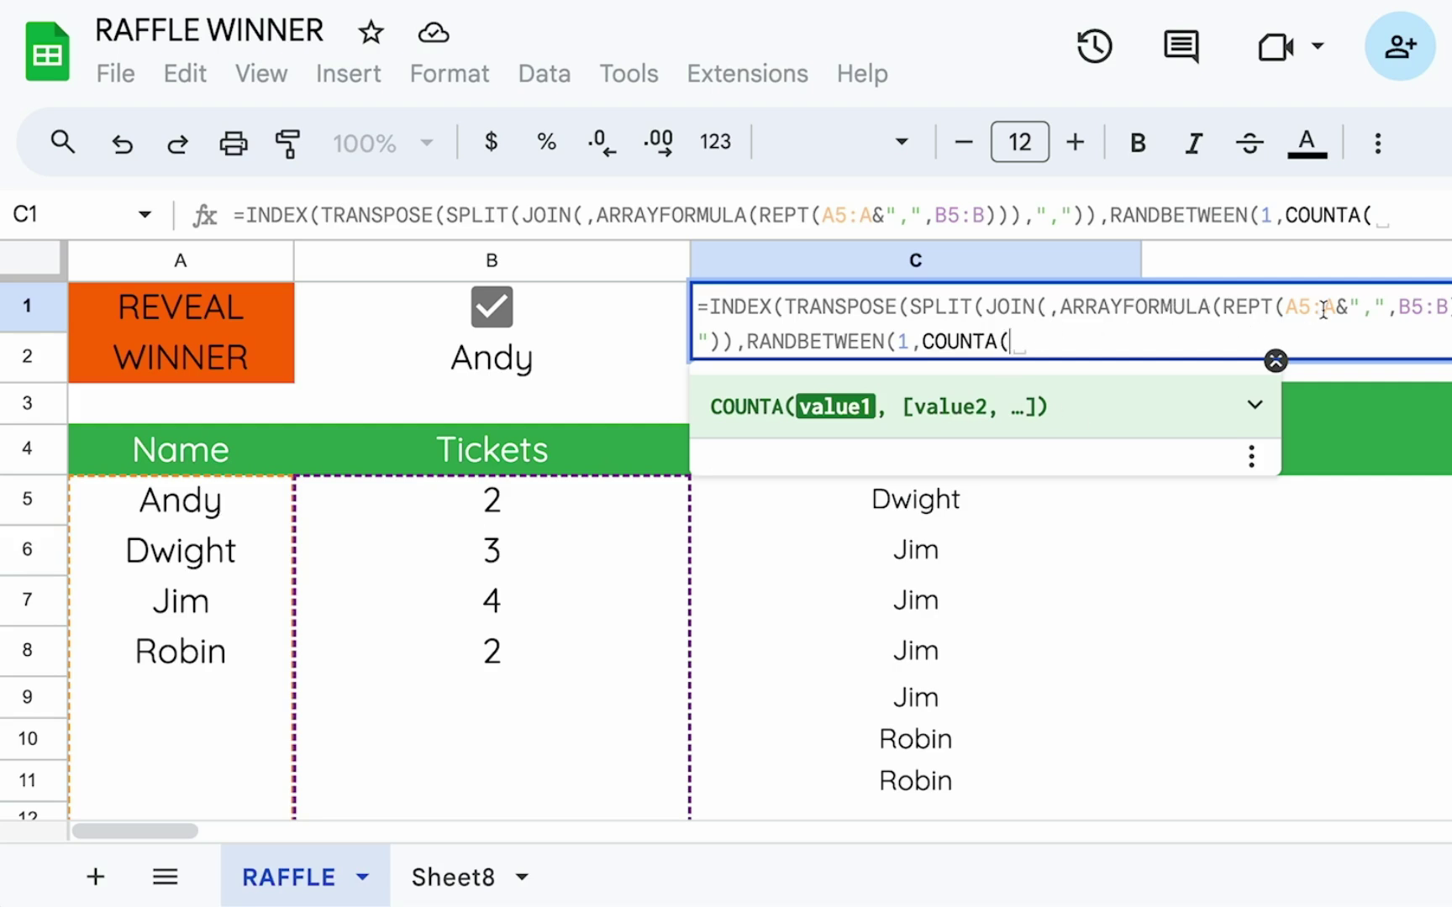
# - Copy the TRANSPOSE(SPLIT(JOIN(…))) expression into COUNTA, close the parentheses, and commit the INDEX formula in C1
pyautogui.moveTo(912, 307); pyautogui.dragTo(1159, 307)
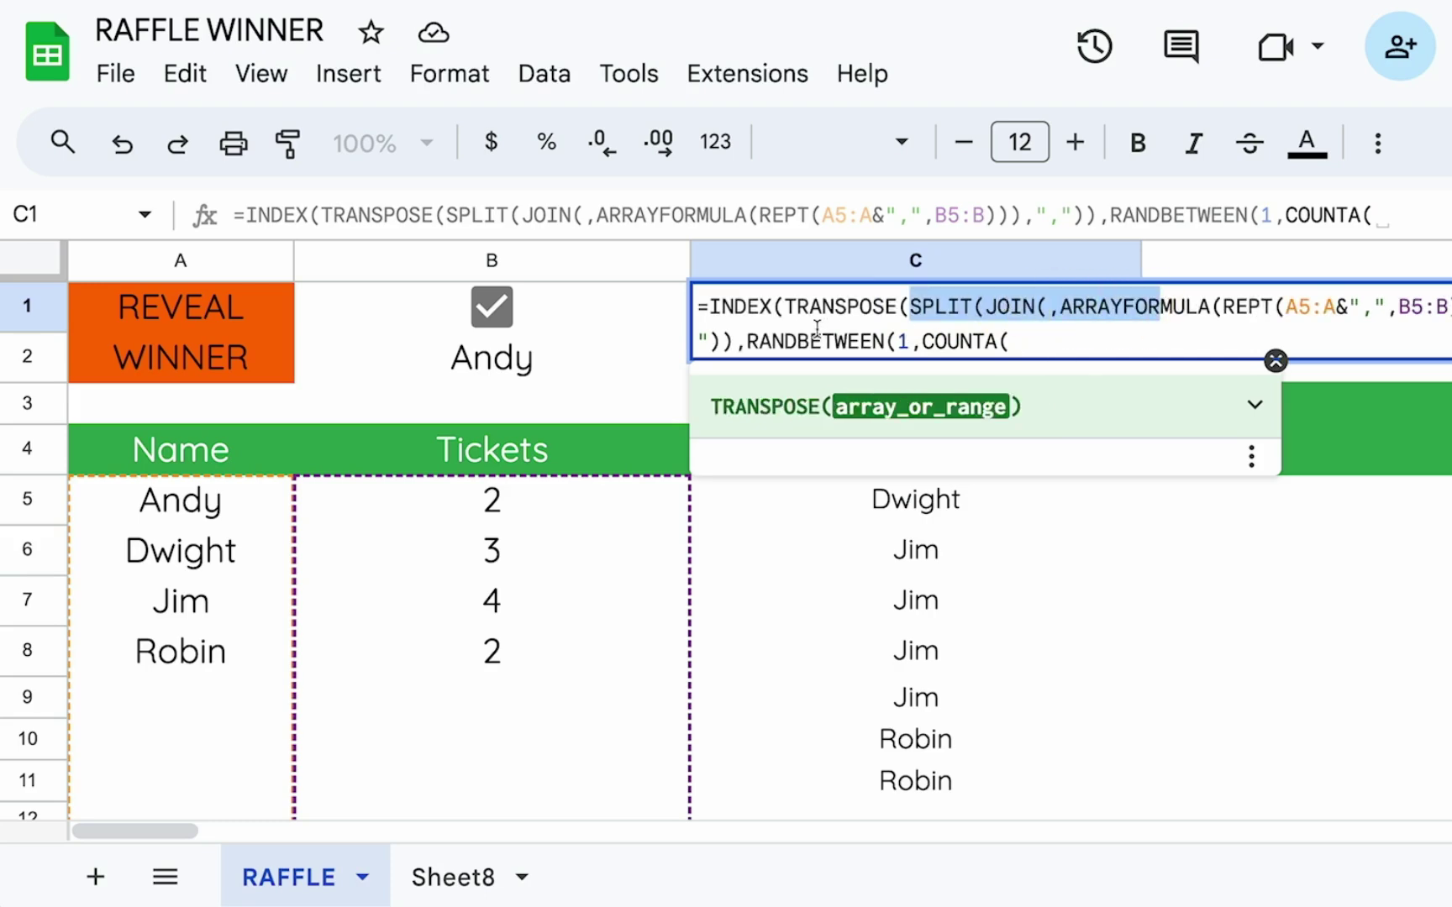
pyautogui.moveTo(786, 306); pyautogui.dragTo(732, 334)
pyautogui.hotkey('ctrl', 'c')
pyautogui.click(1042, 340)
pyautogui.hotkey('ctrl', 'v')
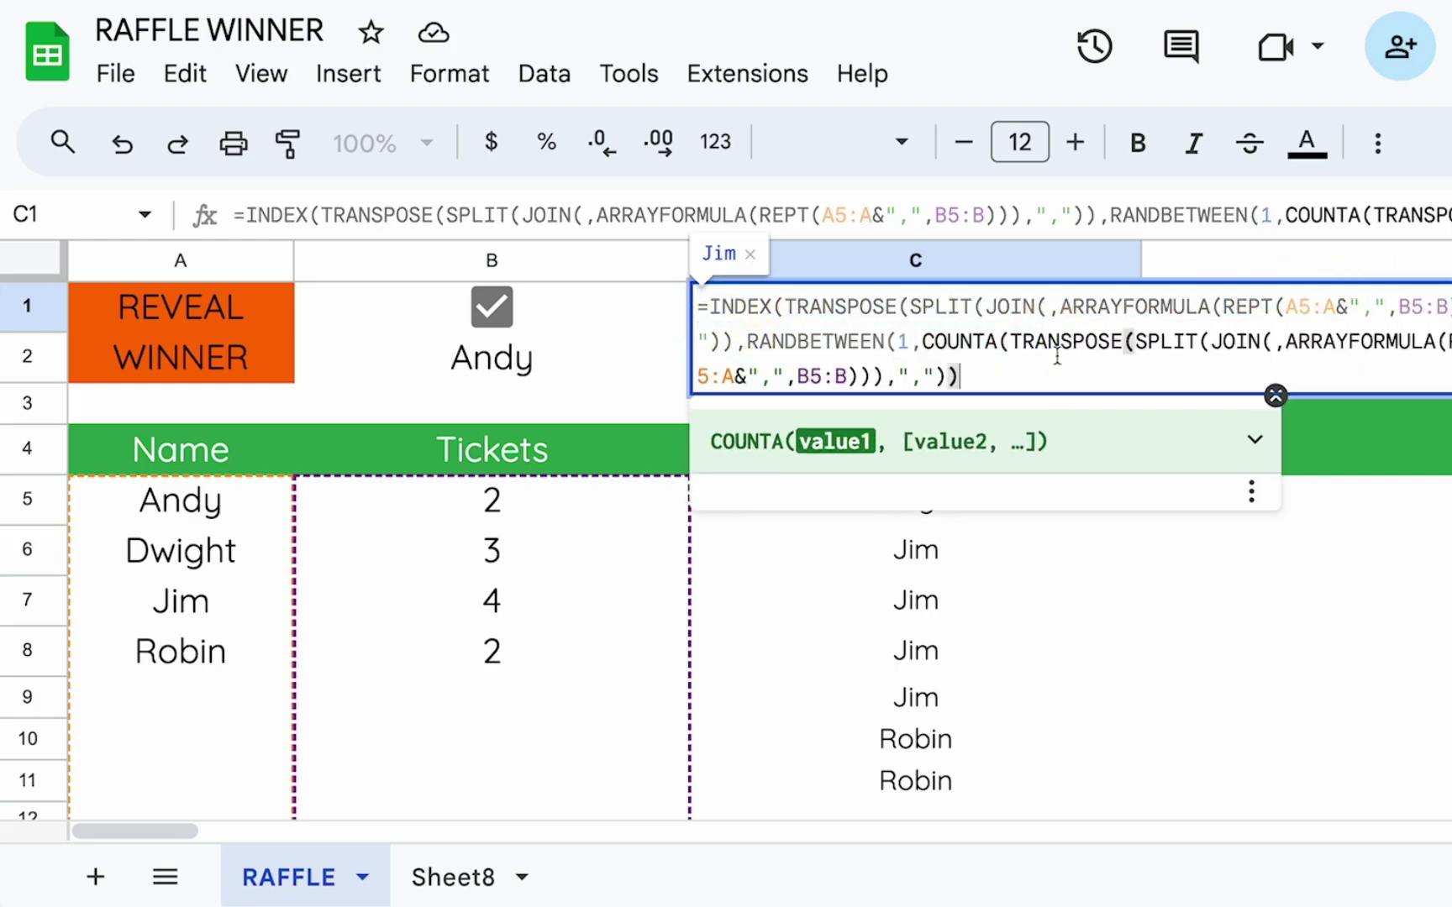
pyautogui.write(')')
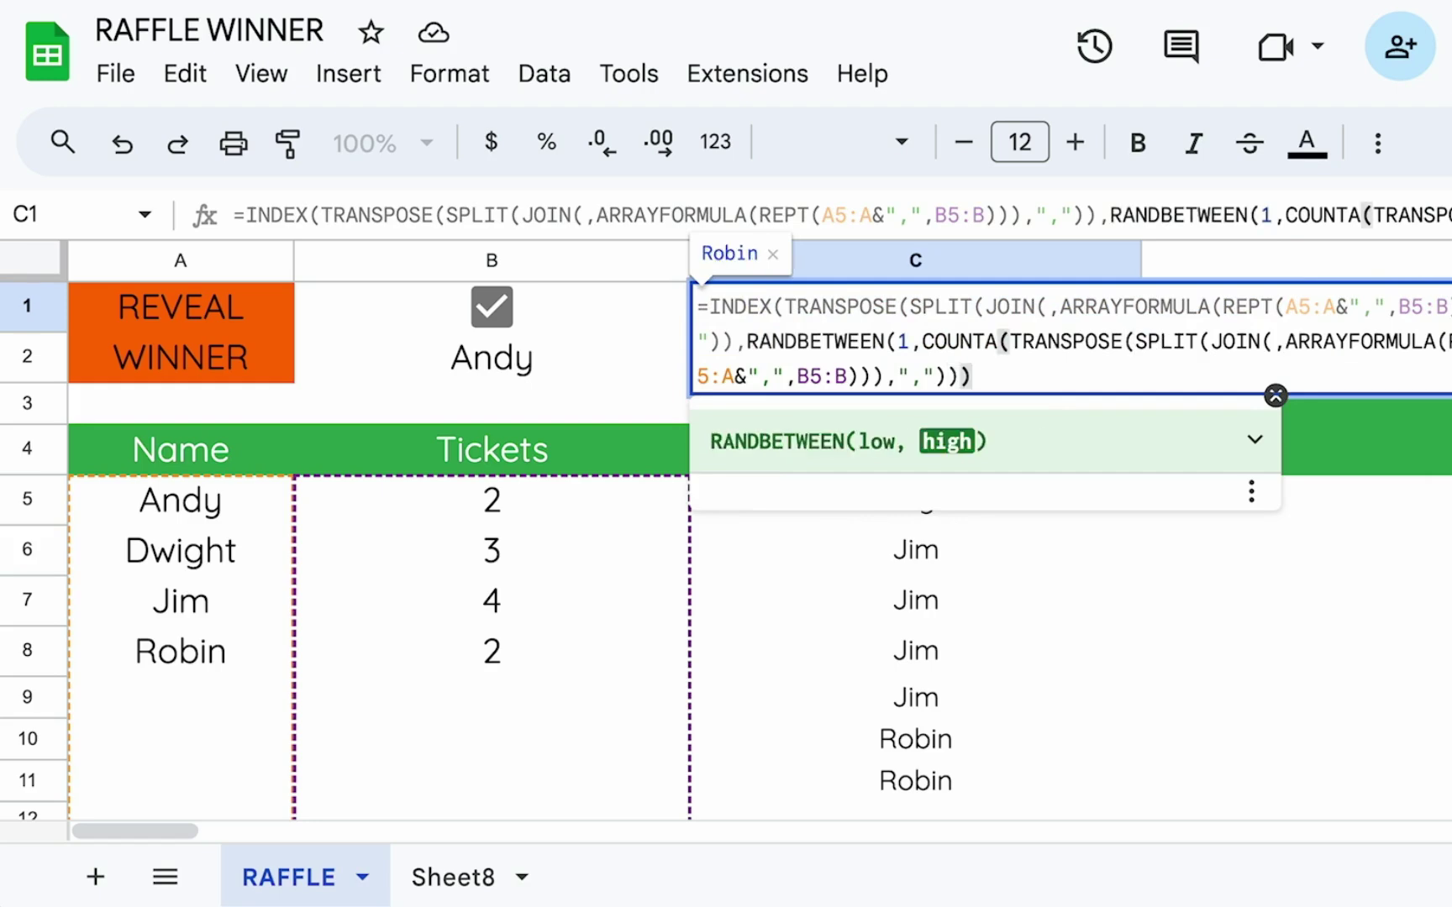
pyautogui.press('Return')
# - Set the ticket count in B5 to 3 and check the picked winner in C1 against the ticket table
pyautogui.click(890, 313)
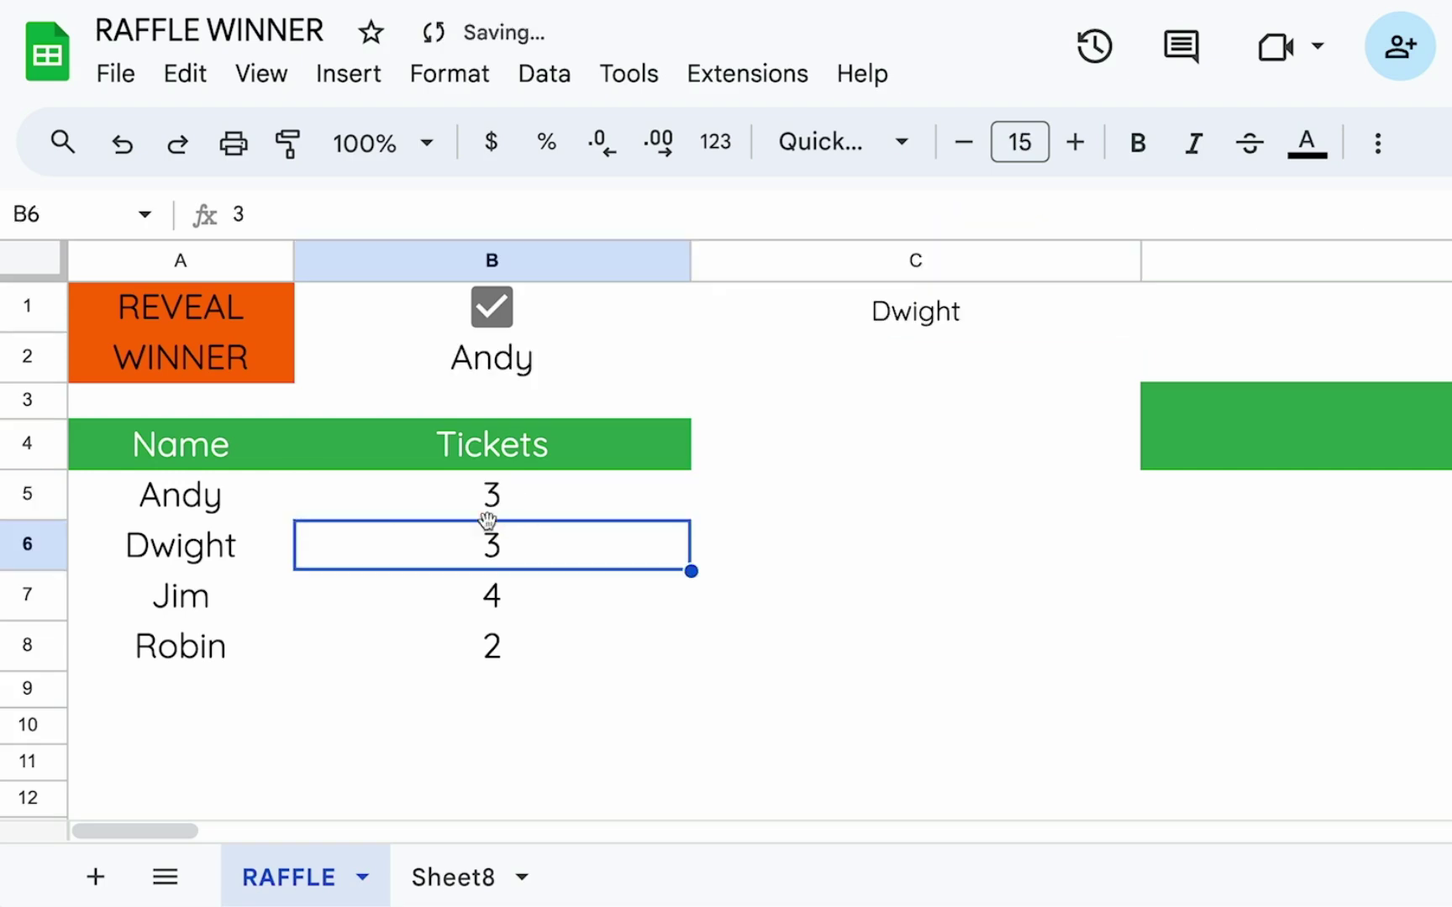
pyautogui.moveTo(181, 495); pyautogui.dragTo(492, 647)
pyautogui.click(914, 318)
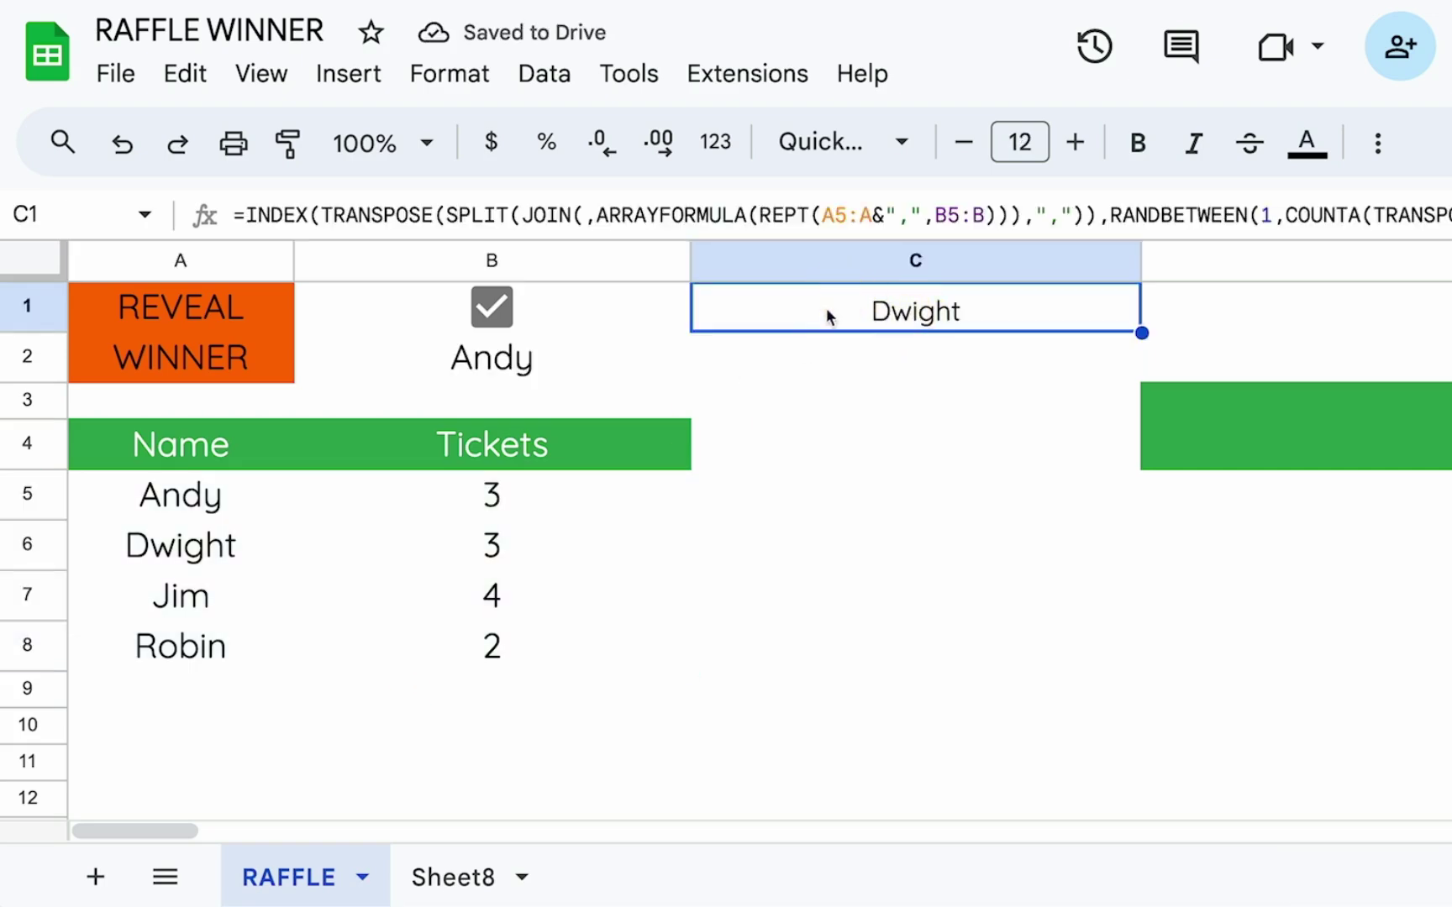
# - Wrap the INDEX formula in C1 in IF with B1 as the condition and "CLICK" as the false value, and commit it
pyautogui.doubleClick(772, 303)
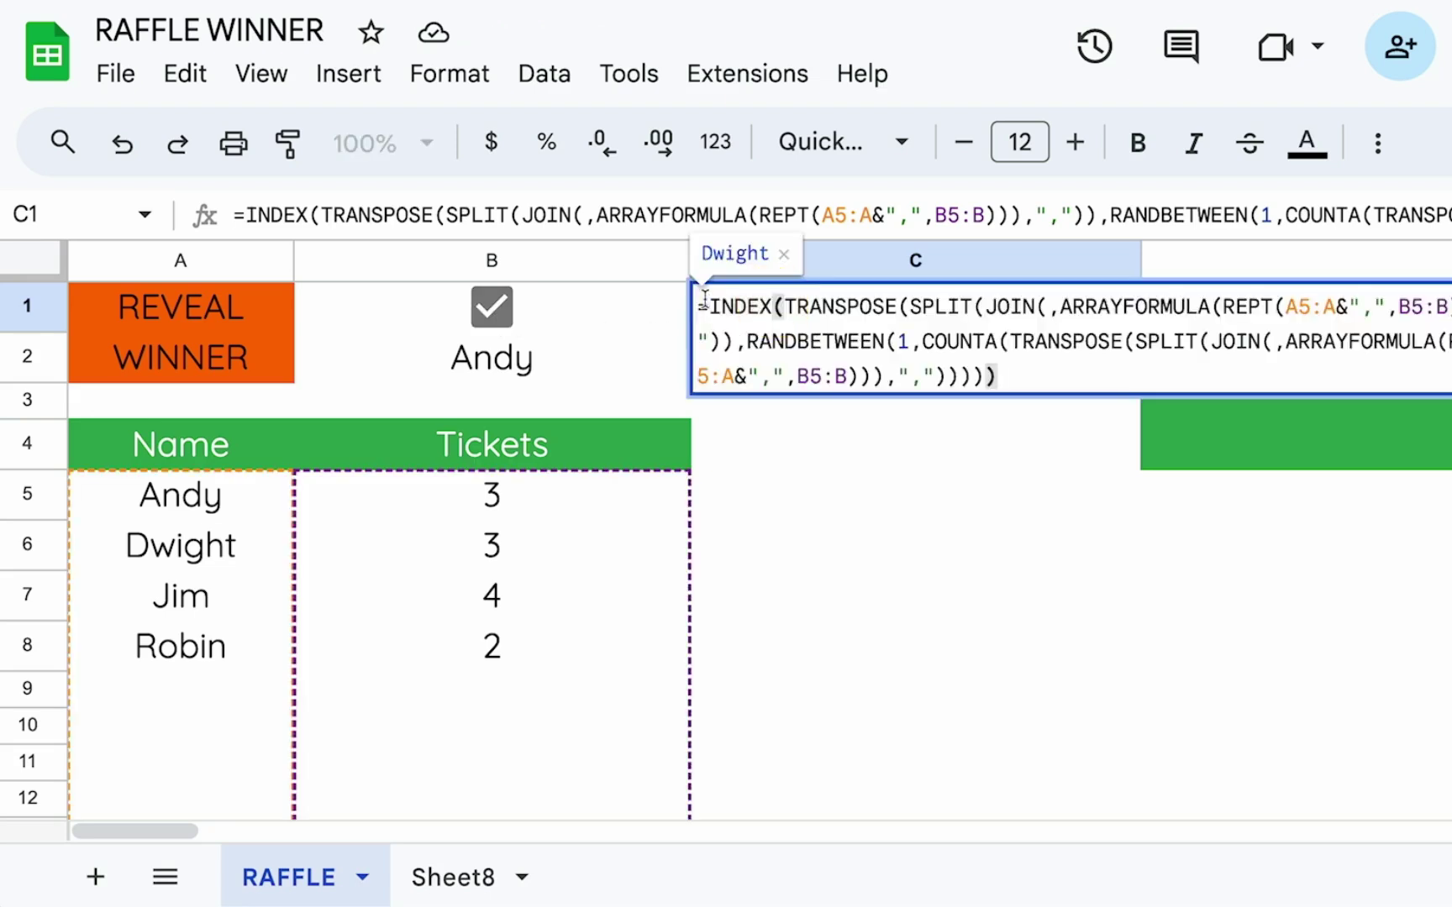
pyautogui.click(708, 305)
pyautogui.write('IF(')
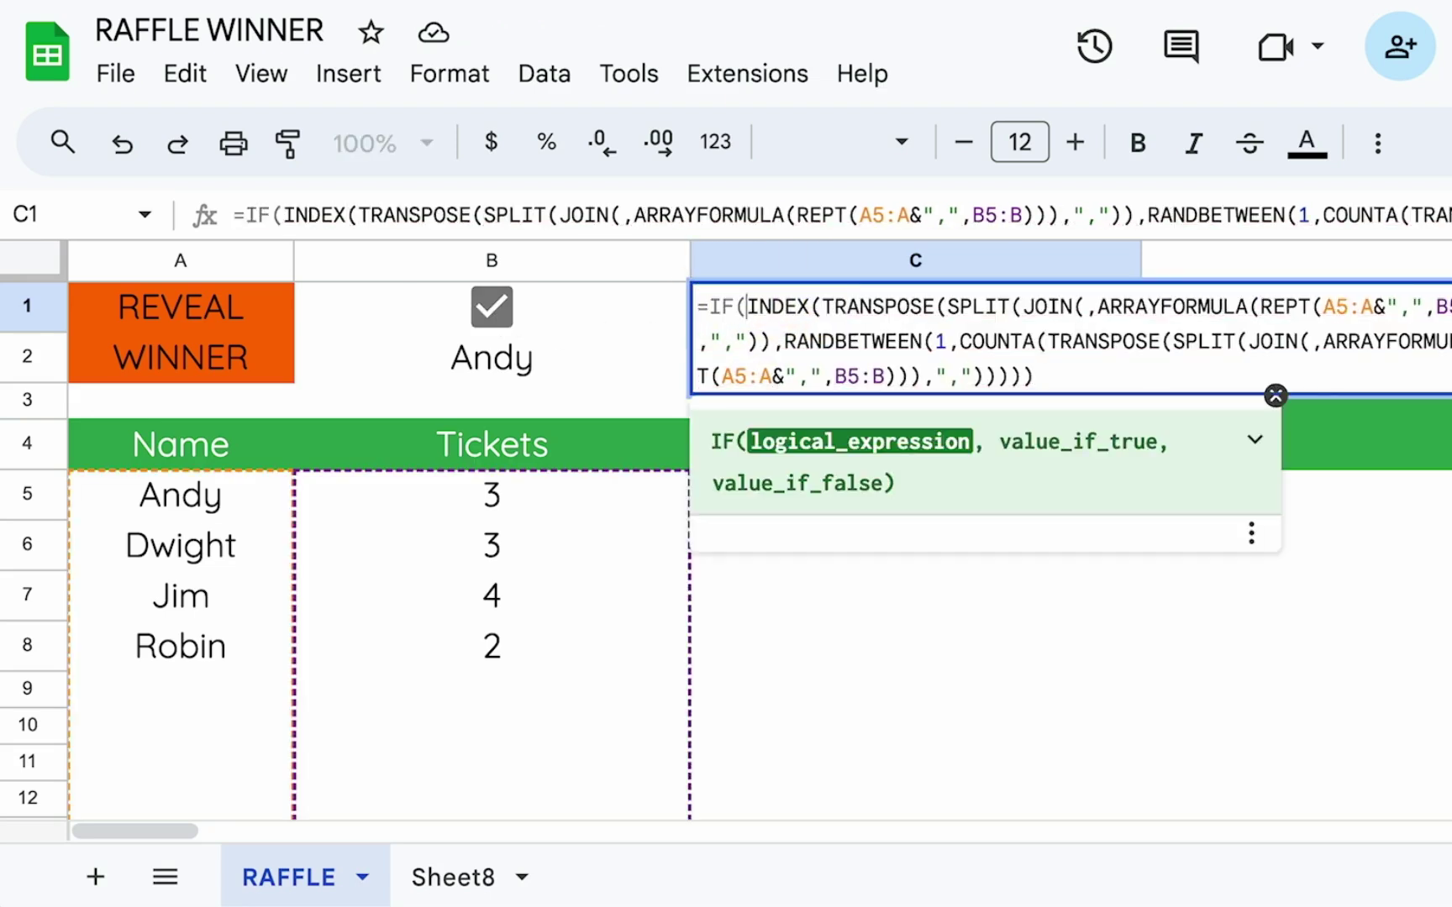
pyautogui.click(568, 319)
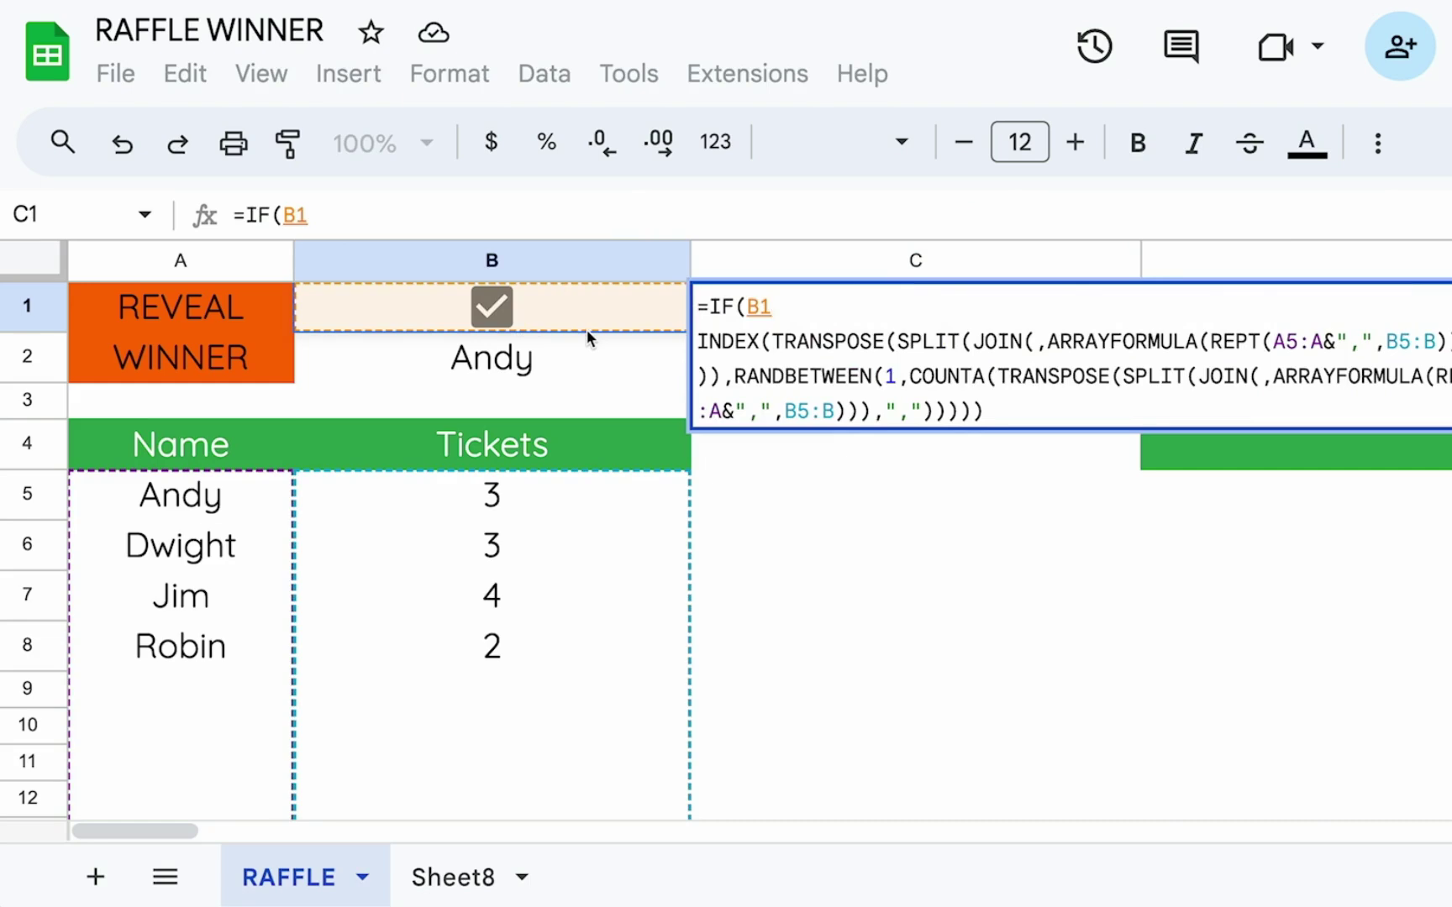
pyautogui.write(',')
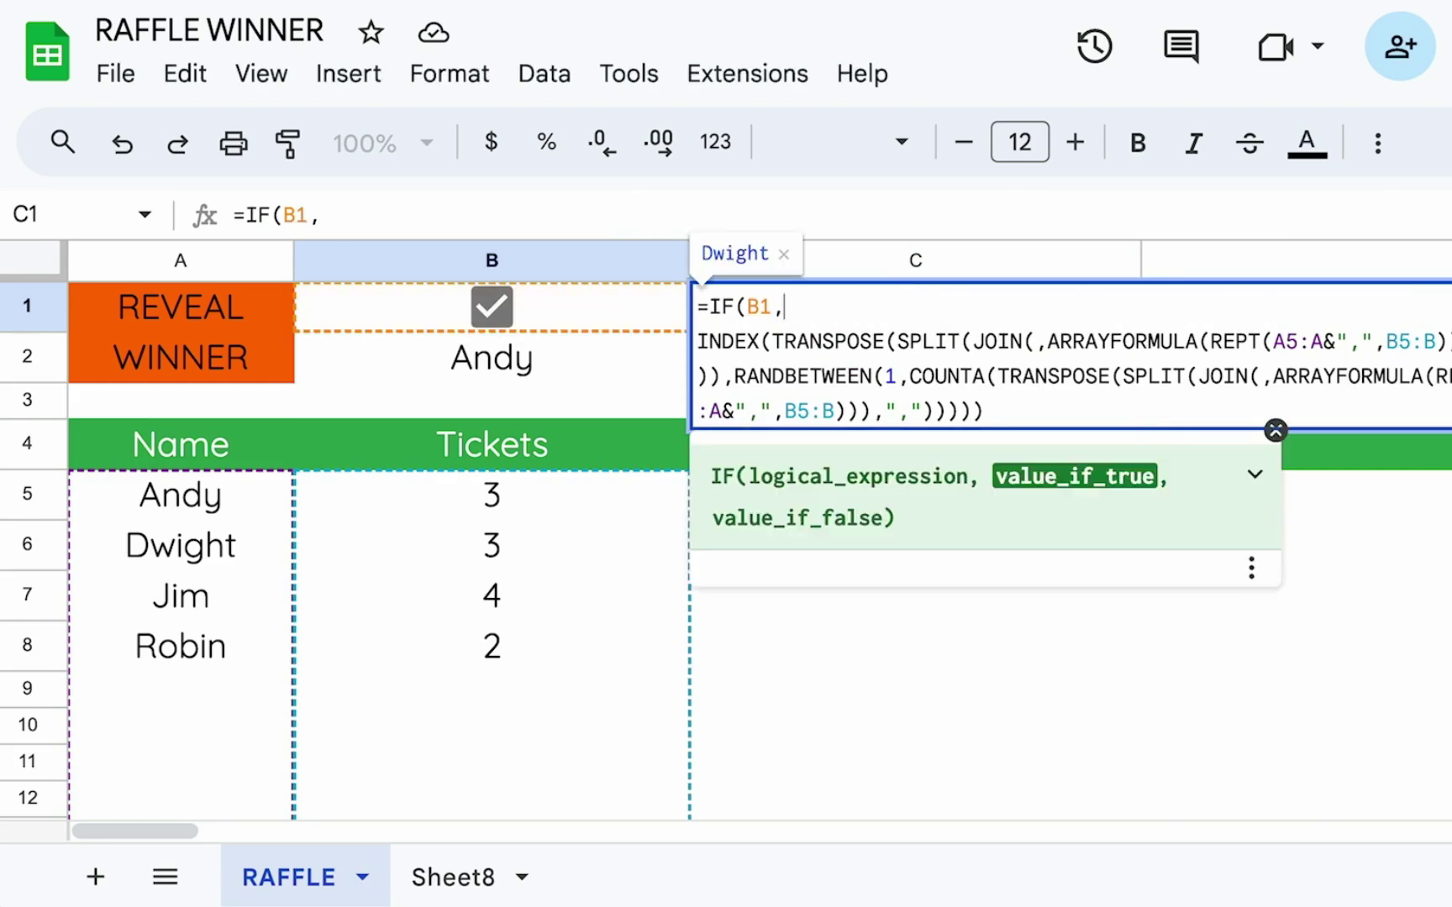
pyautogui.click(1035, 412)
pyautogui.write(',')
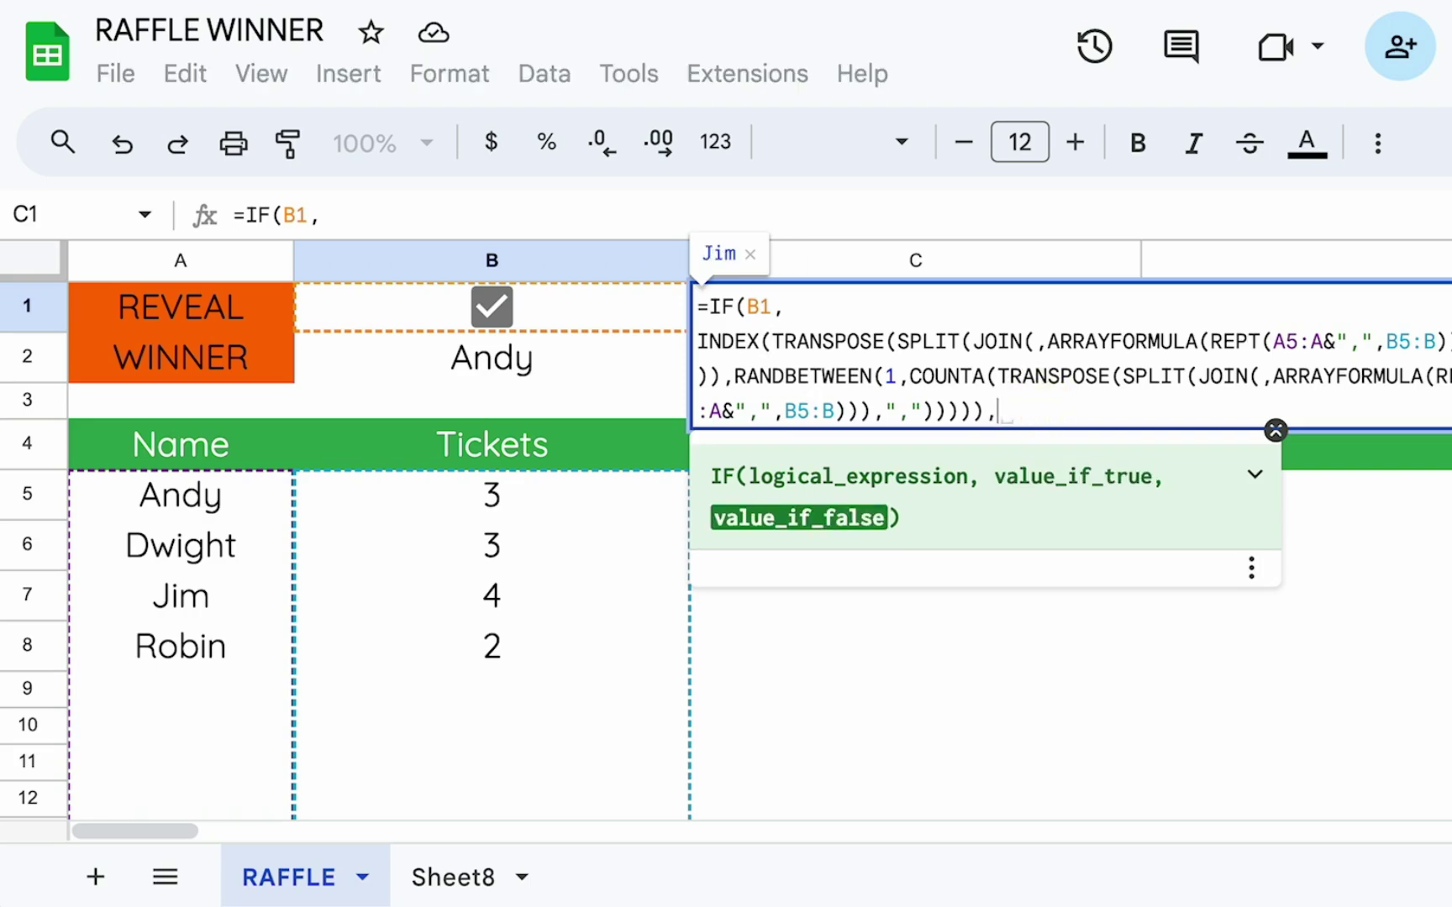
pyautogui.write('"')
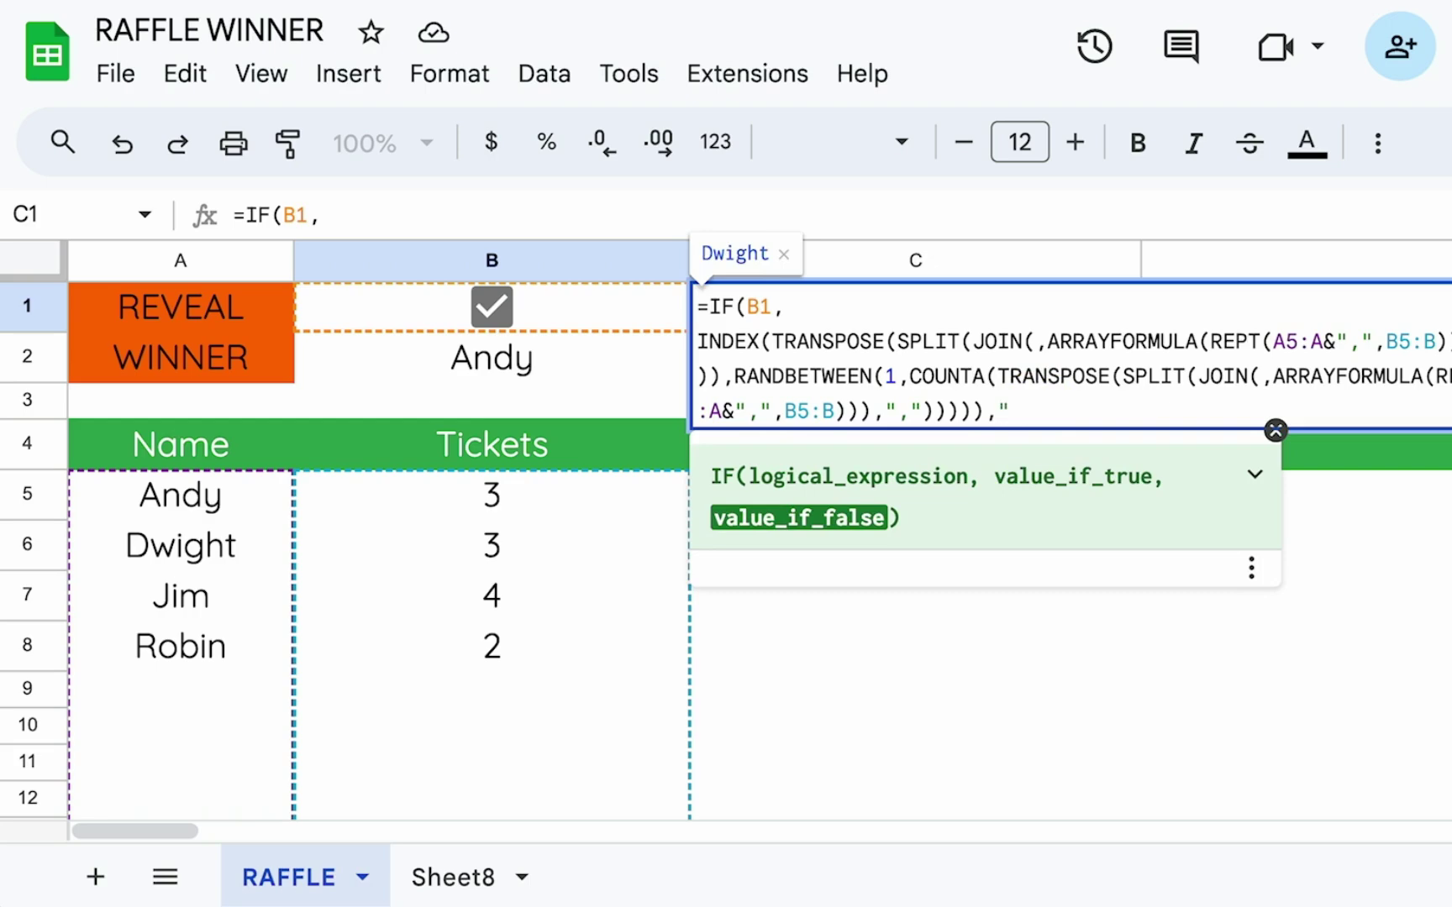
pyautogui.write('CLICK')
pyautogui.press('Return')
# - Clear the checkbox in B1 and compare the outputs in C1 and B2
pyautogui.click(492, 309)
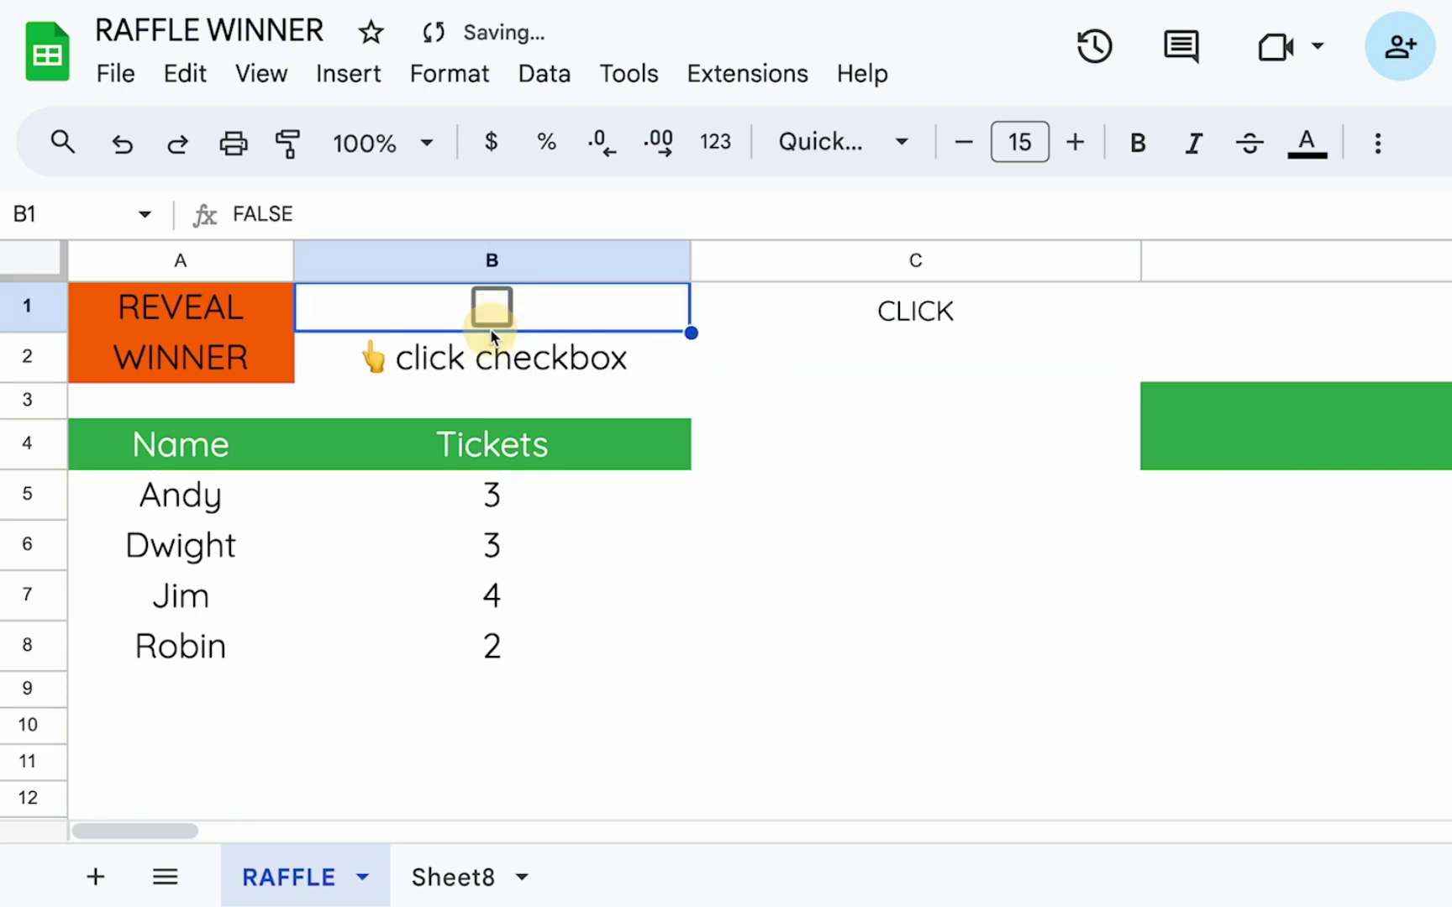
pyautogui.click(895, 311)
pyautogui.click(503, 350)
pyautogui.click(881, 343)
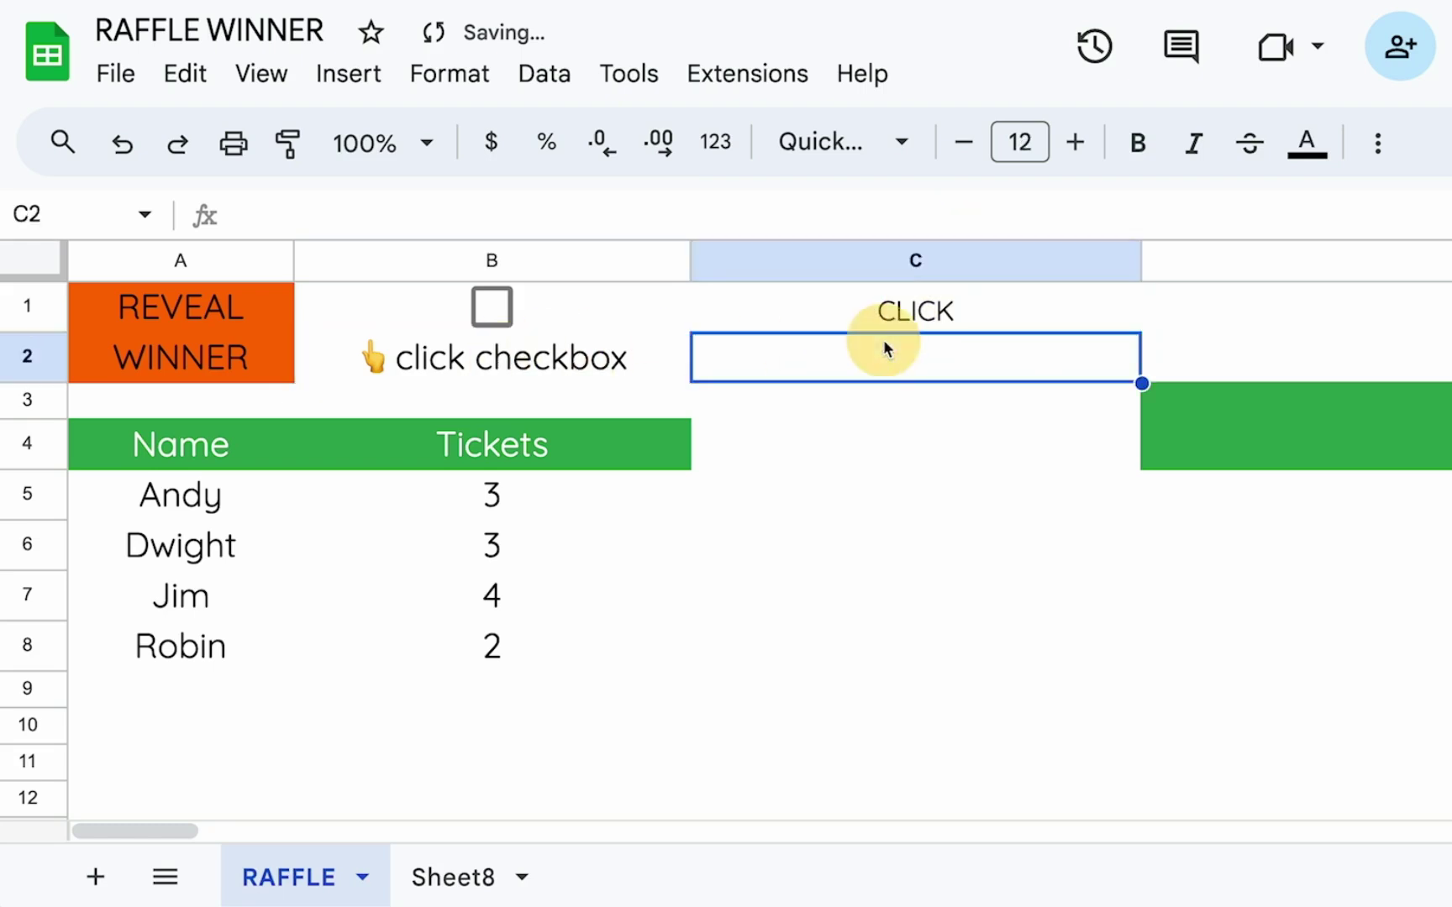
pyautogui.click(884, 318)
# - Inspect the formula in B2, focusing on the sum(B5:B7) argument of RANDBETWEEN, and leave it unedited
pyautogui.click(573, 357)
pyautogui.doubleClick(574, 360)
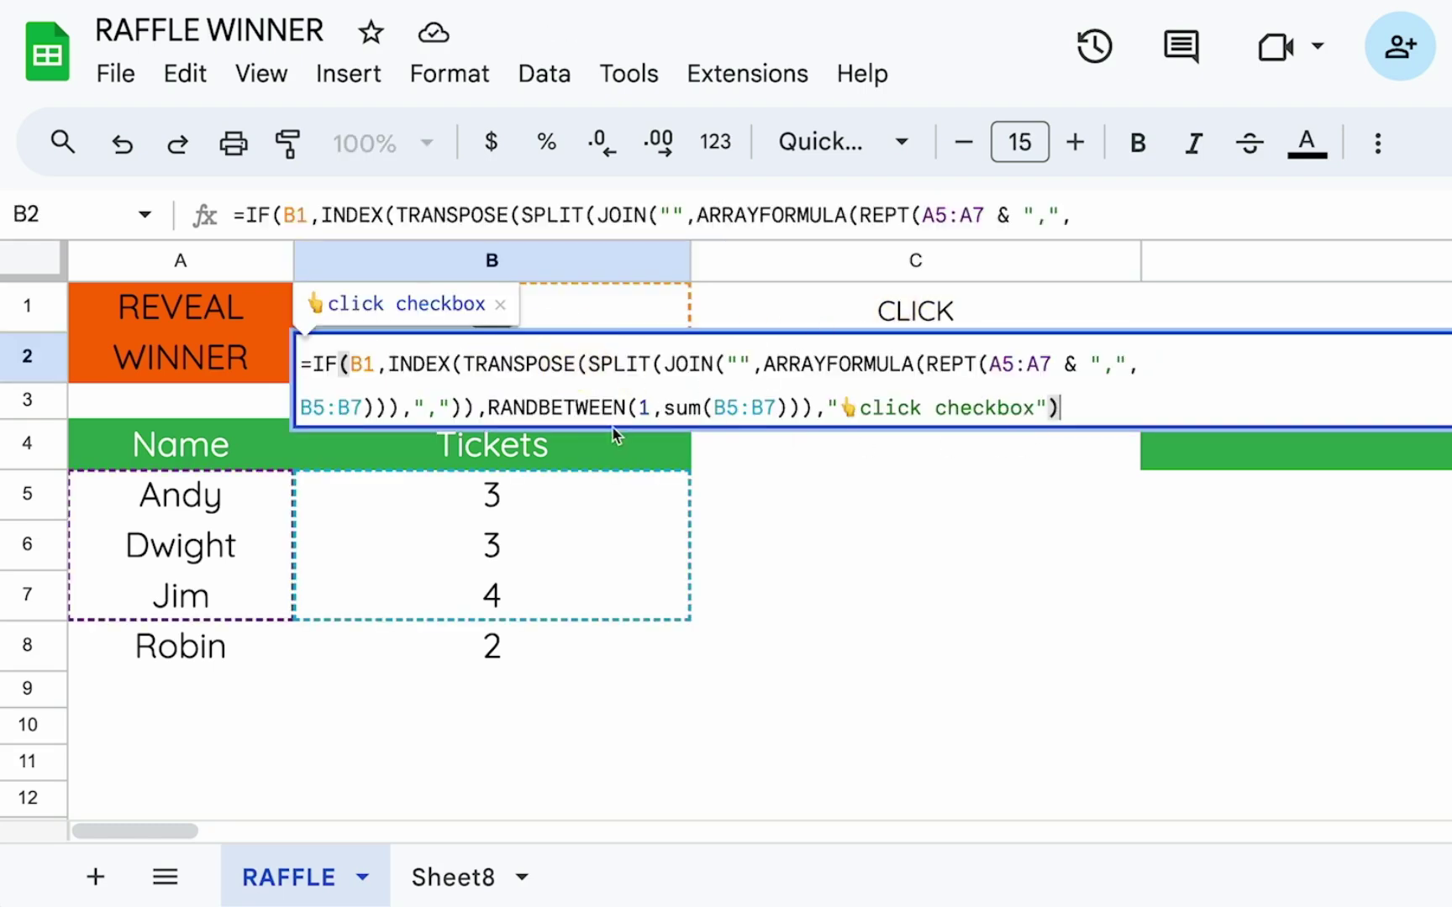
pyautogui.moveTo(661, 407); pyautogui.dragTo(787, 404)
pyautogui.press('Escape')
# - Replace the COUNTA expression in C1's RANDBETWEEN with SUM(B5:B8) as the high value, and commit the formula
pyautogui.click(855, 313)
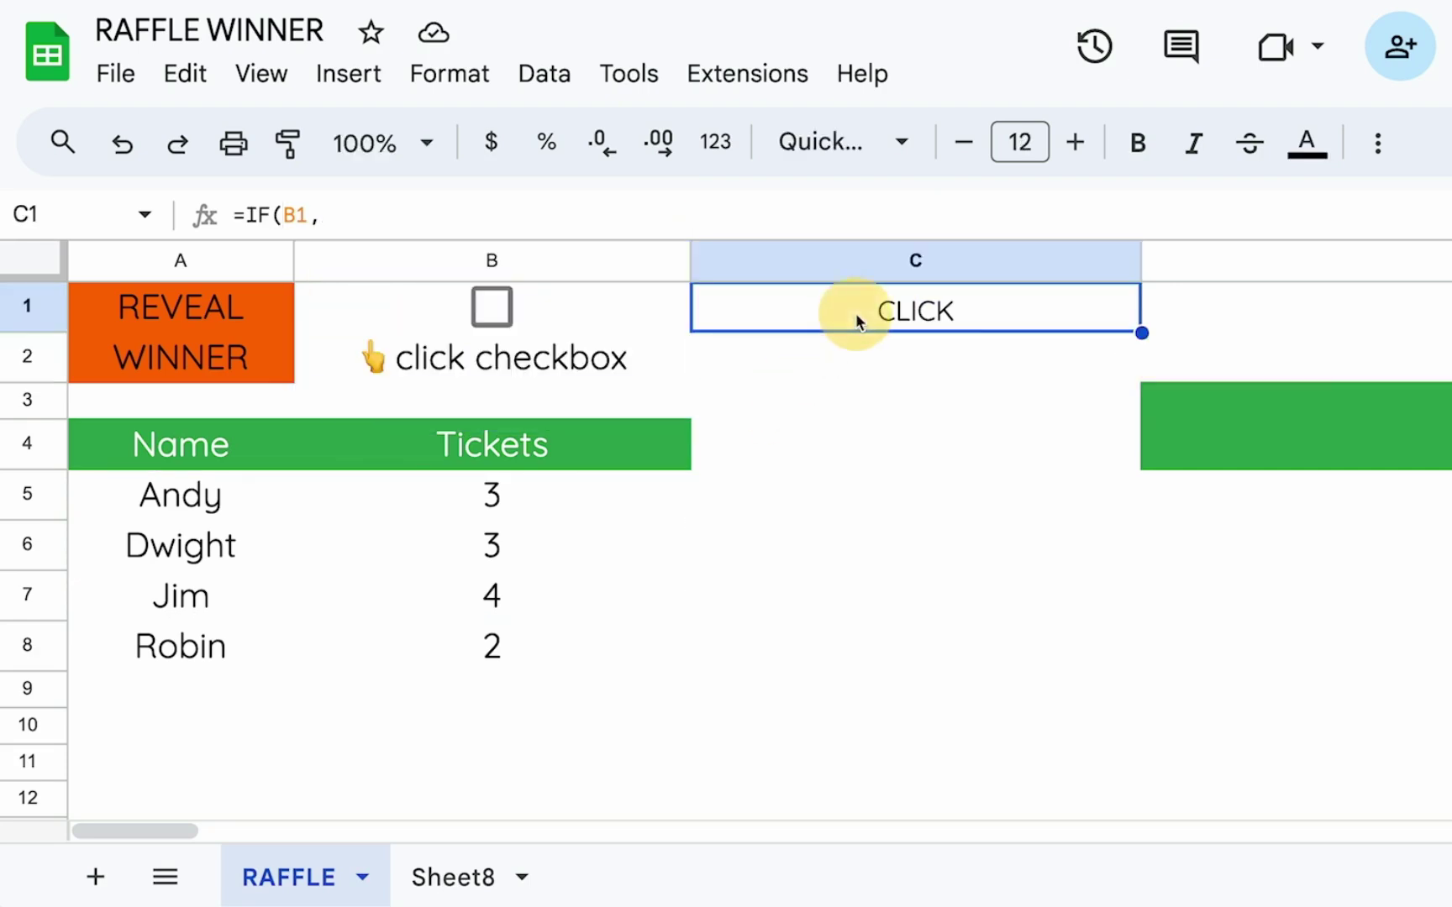
pyautogui.doubleClick(856, 314)
pyautogui.moveTo(907, 376); pyautogui.dragTo(979, 411)
pyautogui.press('BackSpace')
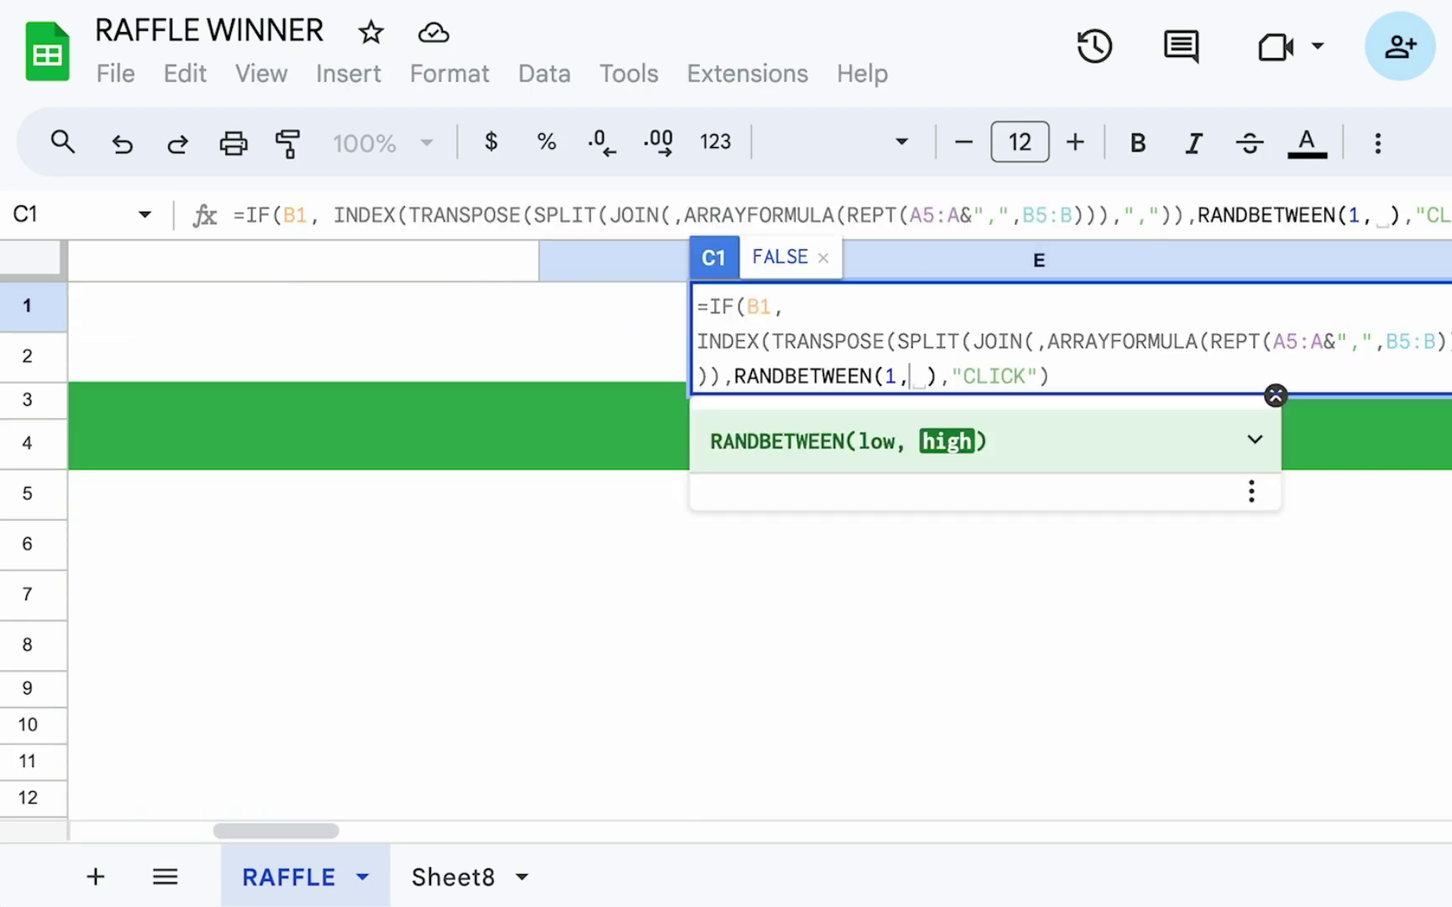
pyautogui.write('SUM(')
pyautogui.moveTo(473, 509); pyautogui.dragTo(473, 649)
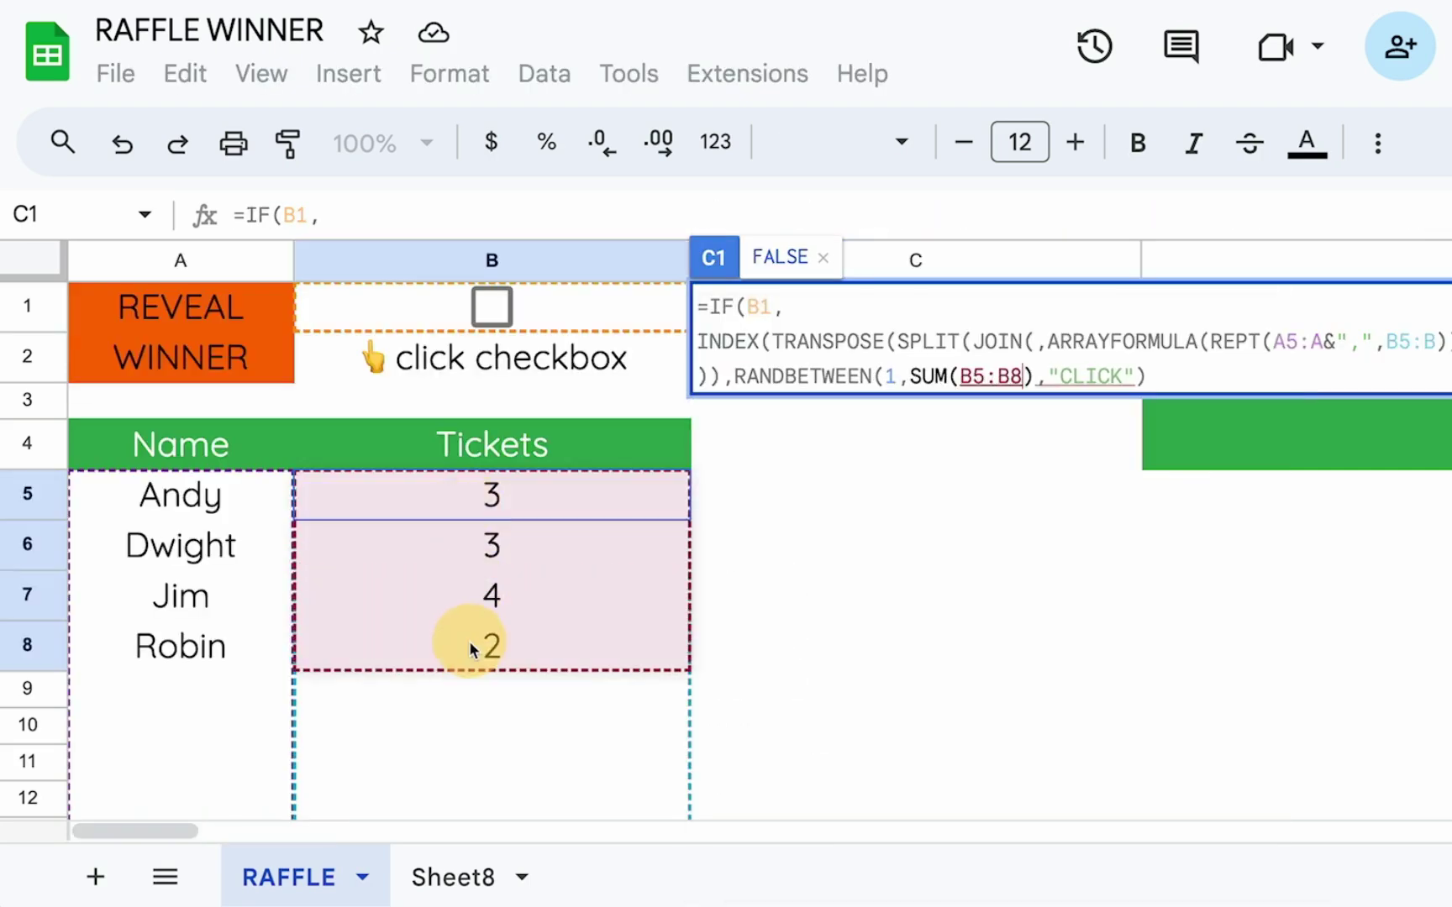
pyautogui.press('Right')
pyautogui.hotkey('ctrl', 'z')
pyautogui.write(')')
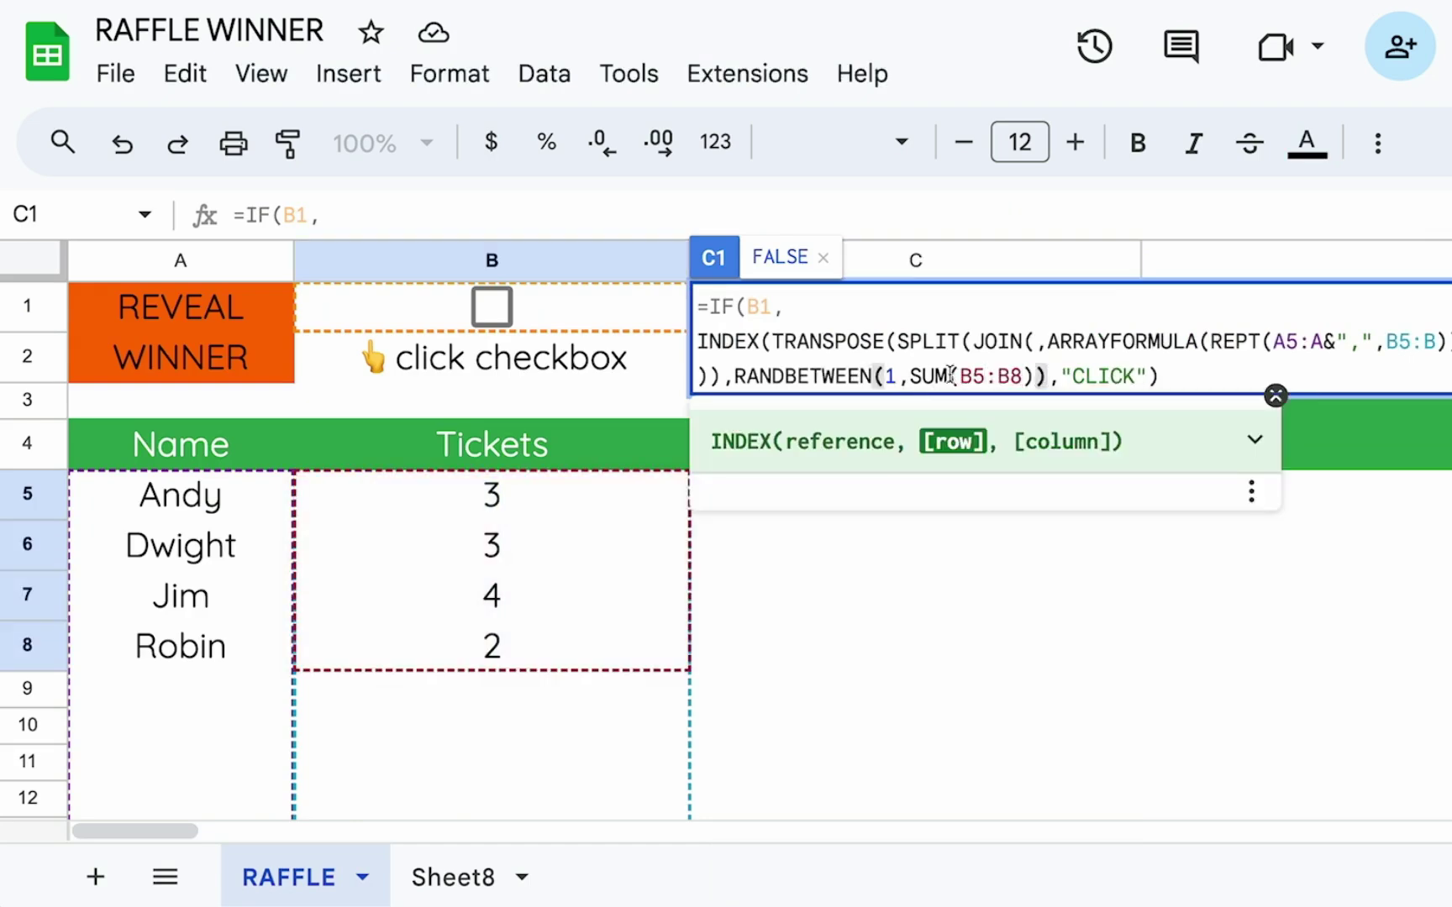
pyautogui.moveTo(910, 378); pyautogui.dragTo(1015, 384)
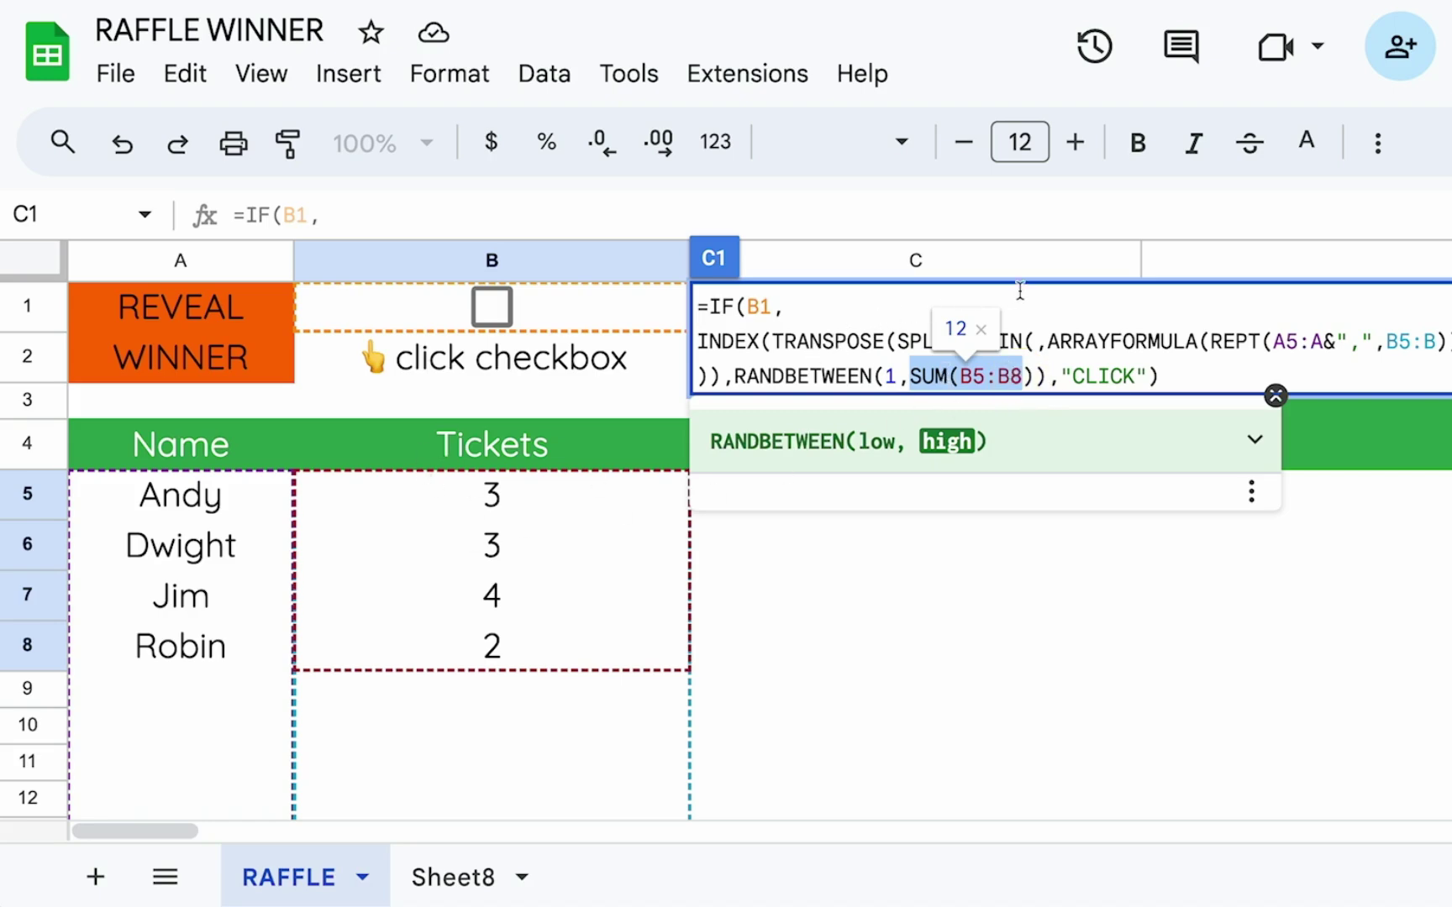
pyautogui.press('Return')
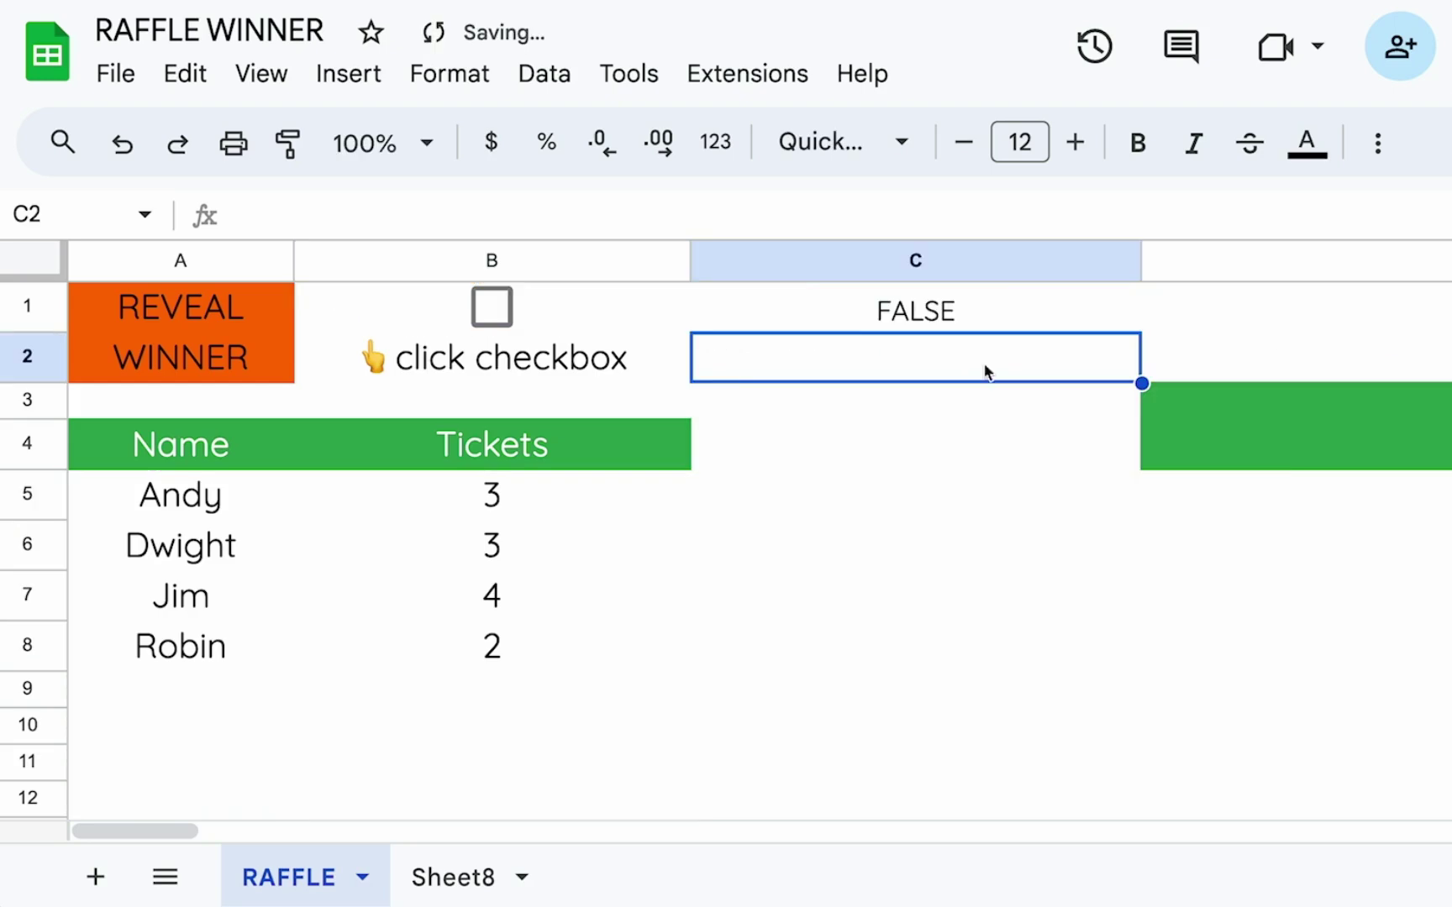
# - Correct C1's parentheses by removing the extra one at the end and closing INDEX before the "CLICK" argument, and commit it
pyautogui.doubleClick(947, 313)
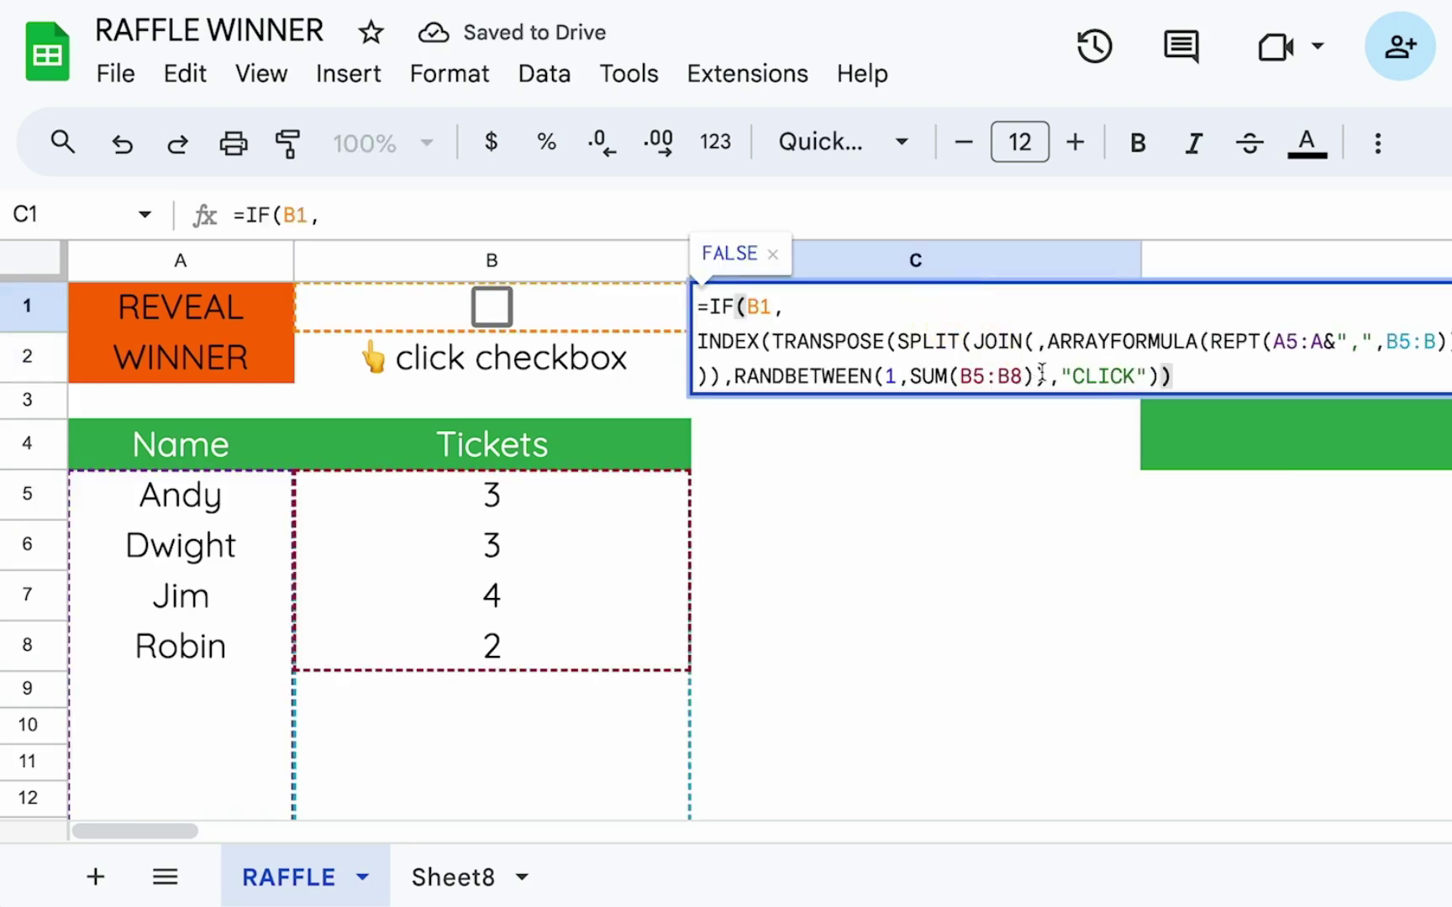
pyautogui.click(1181, 380)
pyautogui.press('BackSpace')
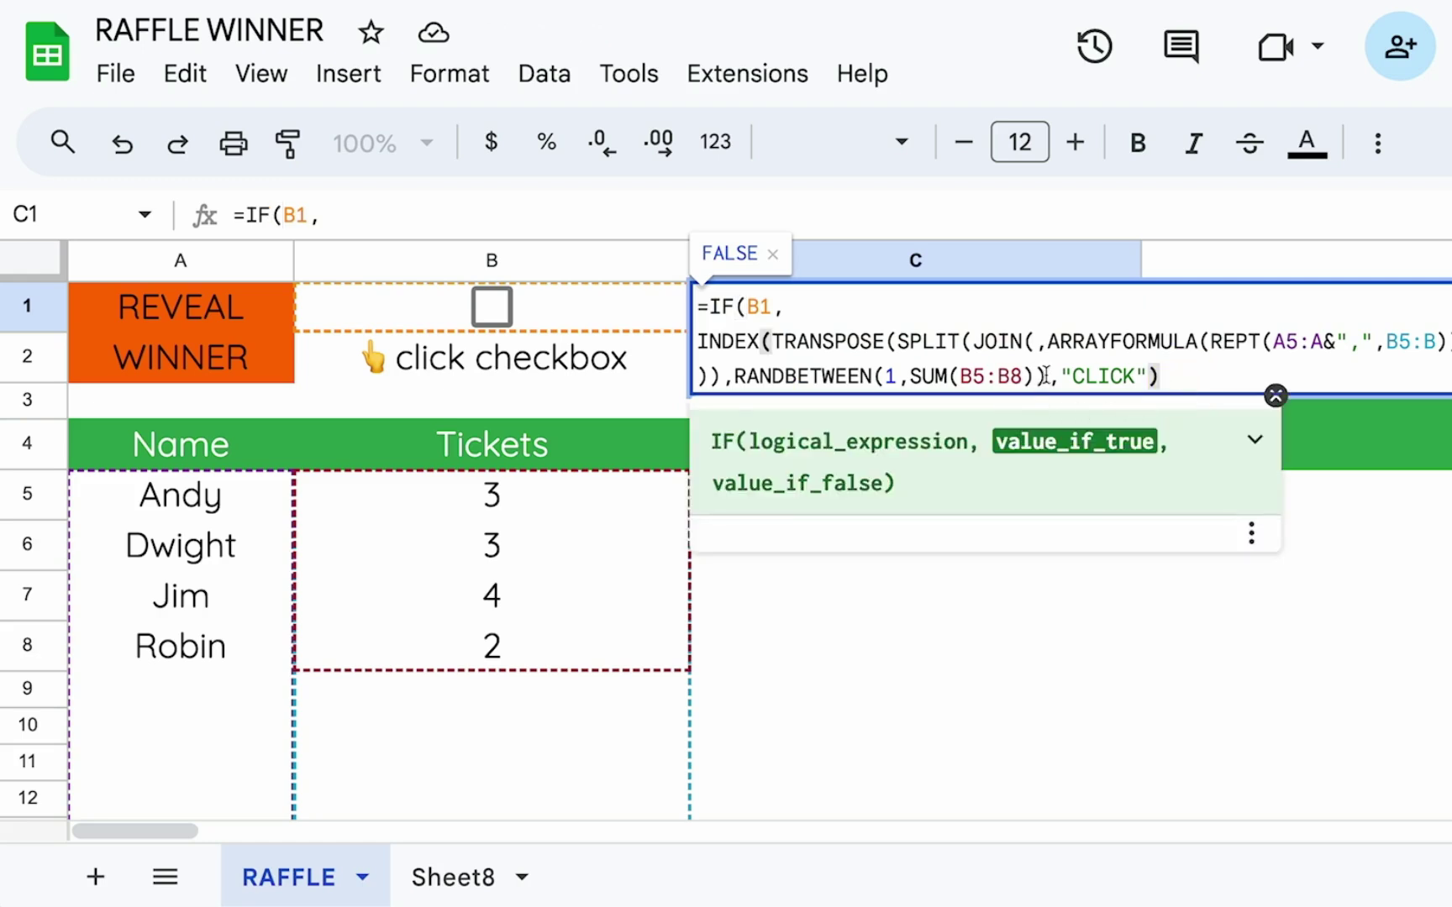
pyautogui.press('Return')
# - Test the corrected formula in C1 by turning the B1 checkbox on and off again
pyautogui.click(491, 308)
pyautogui.click(491, 308)
pyautogui.click(844, 326)
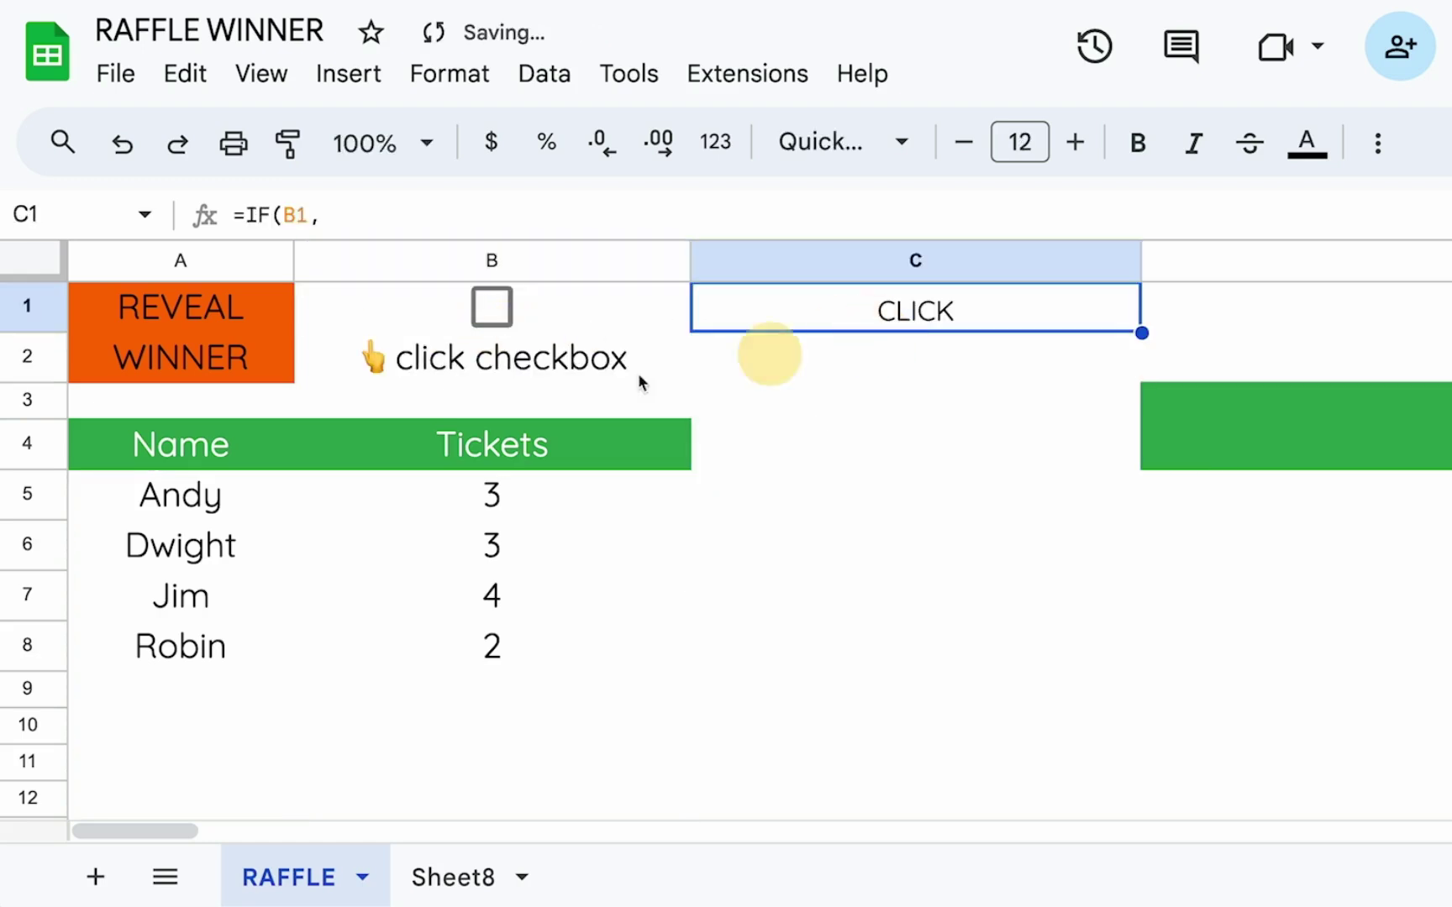
# - Compare the name and ticket table in A5:B8 on the RAFFLE sheet with the ticket list in A4:A9 on Sheet8
pyautogui.click(475, 370)
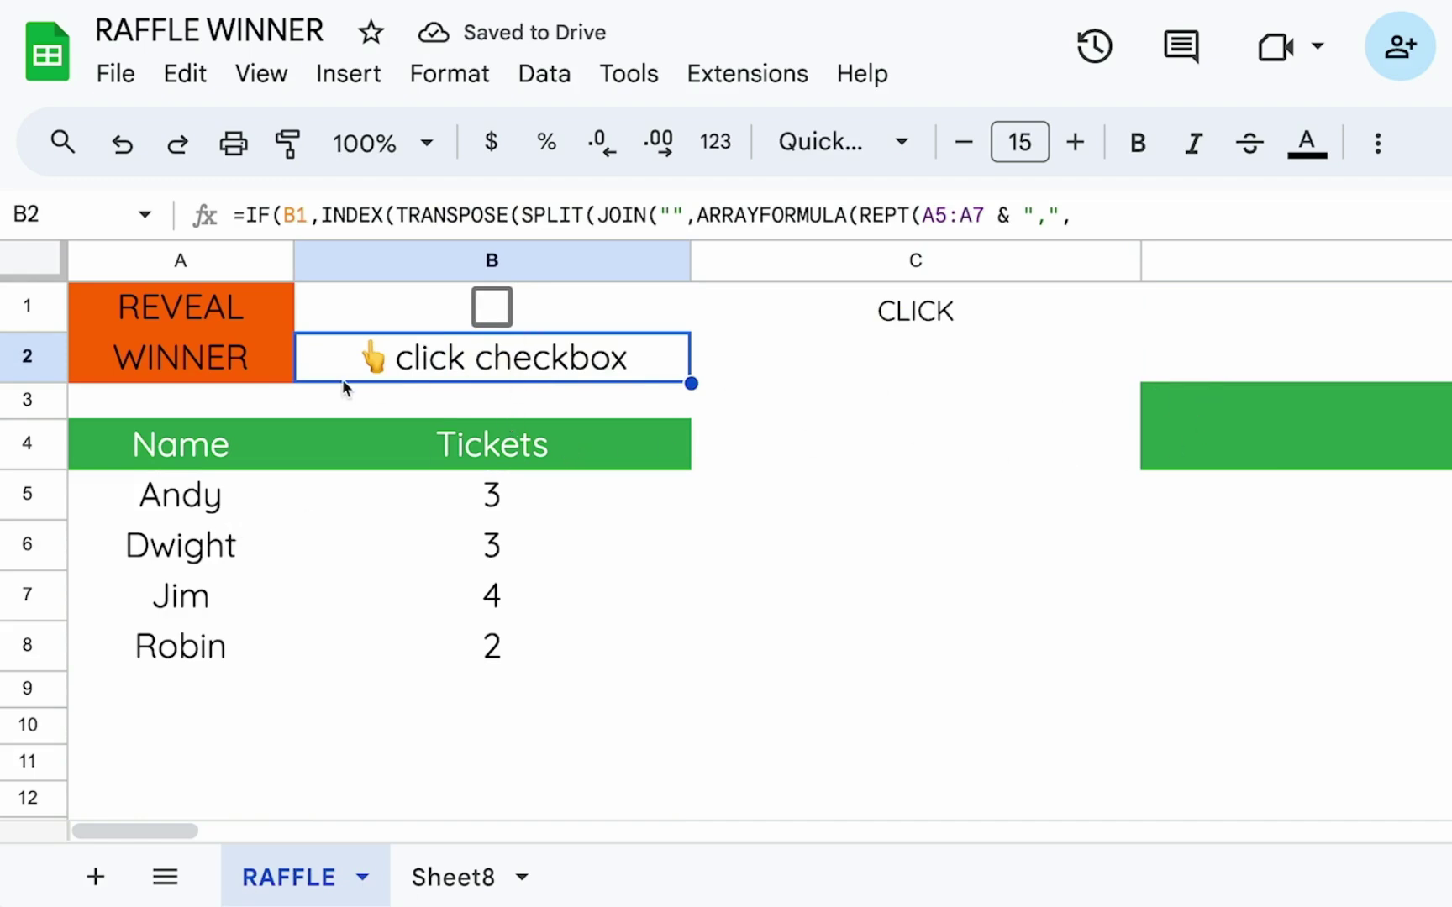
pyautogui.moveTo(234, 499); pyautogui.dragTo(256, 643)
pyautogui.moveTo(403, 496); pyautogui.dragTo(420, 596)
pyautogui.click(451, 882)
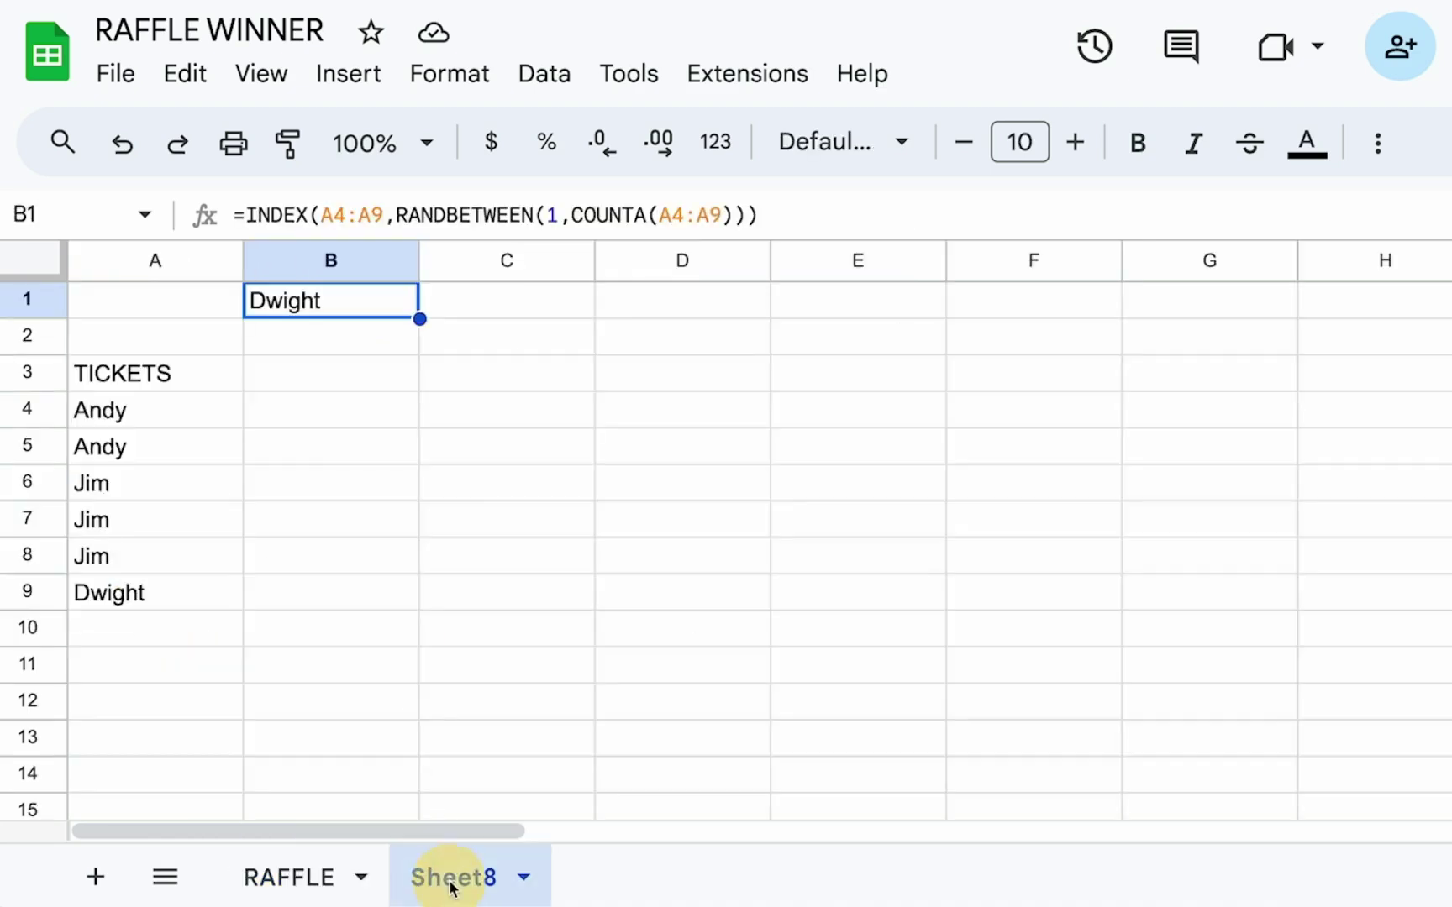
pyautogui.moveTo(181, 409); pyautogui.dragTo(178, 590)
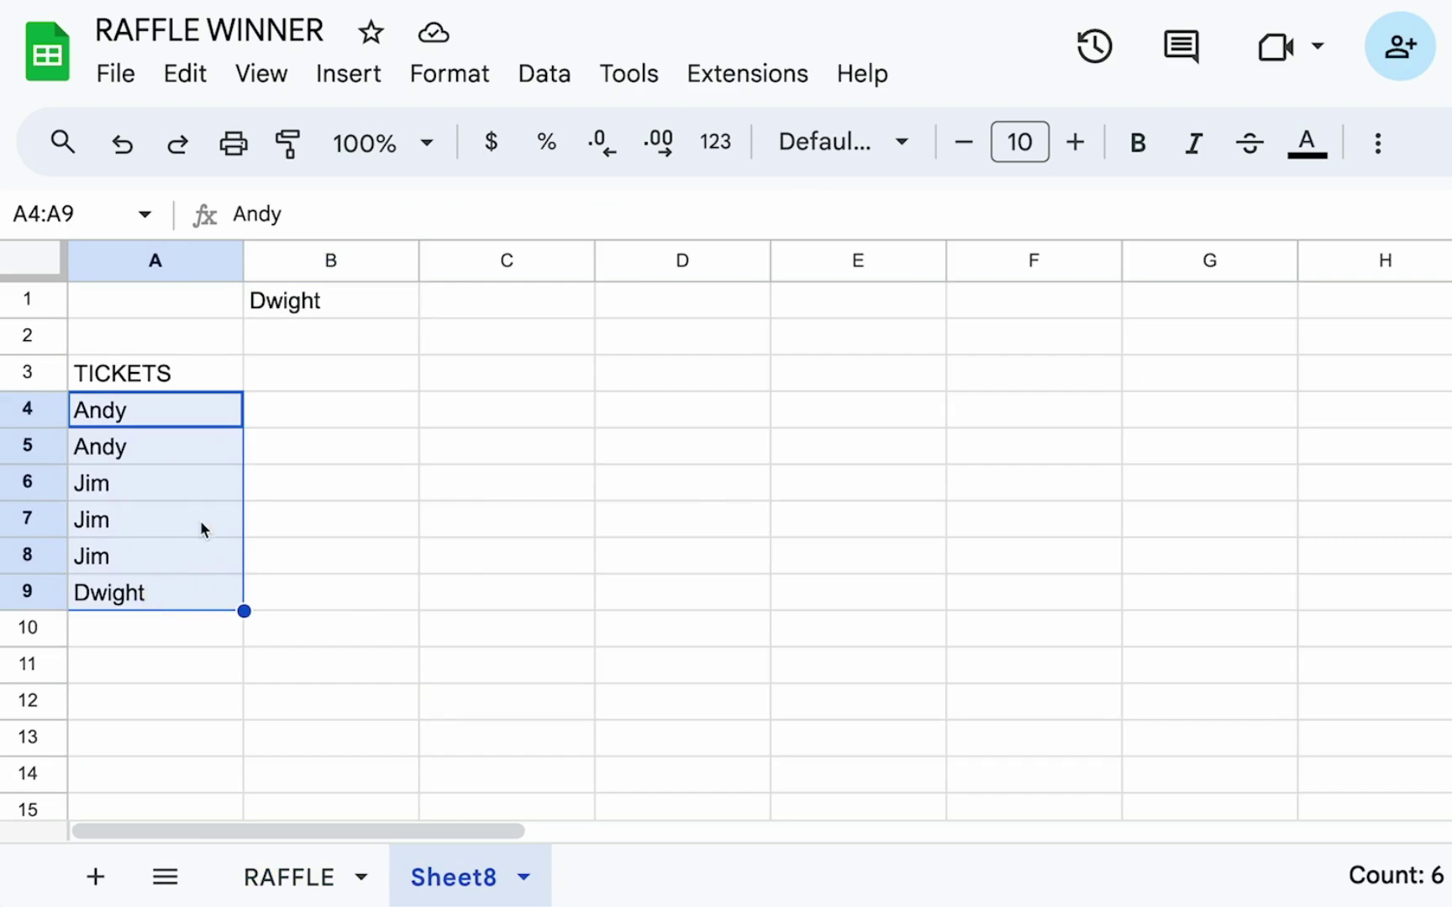
pyautogui.moveTo(188, 408); pyautogui.dragTo(178, 589)
pyautogui.click(290, 877)
pyautogui.click(200, 523)
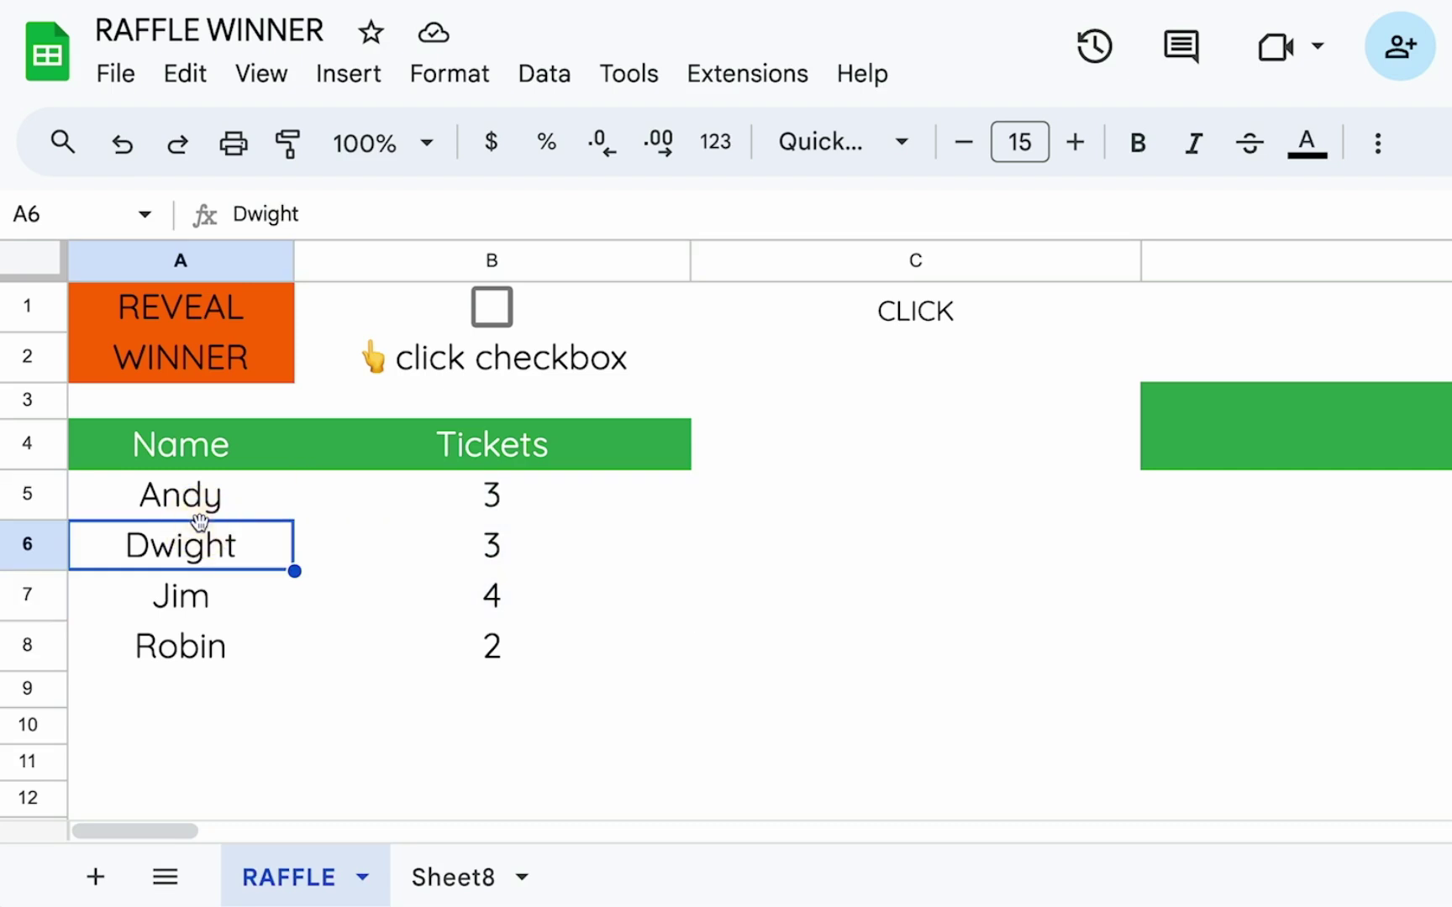
pyautogui.moveTo(211, 502); pyautogui.dragTo(480, 648)
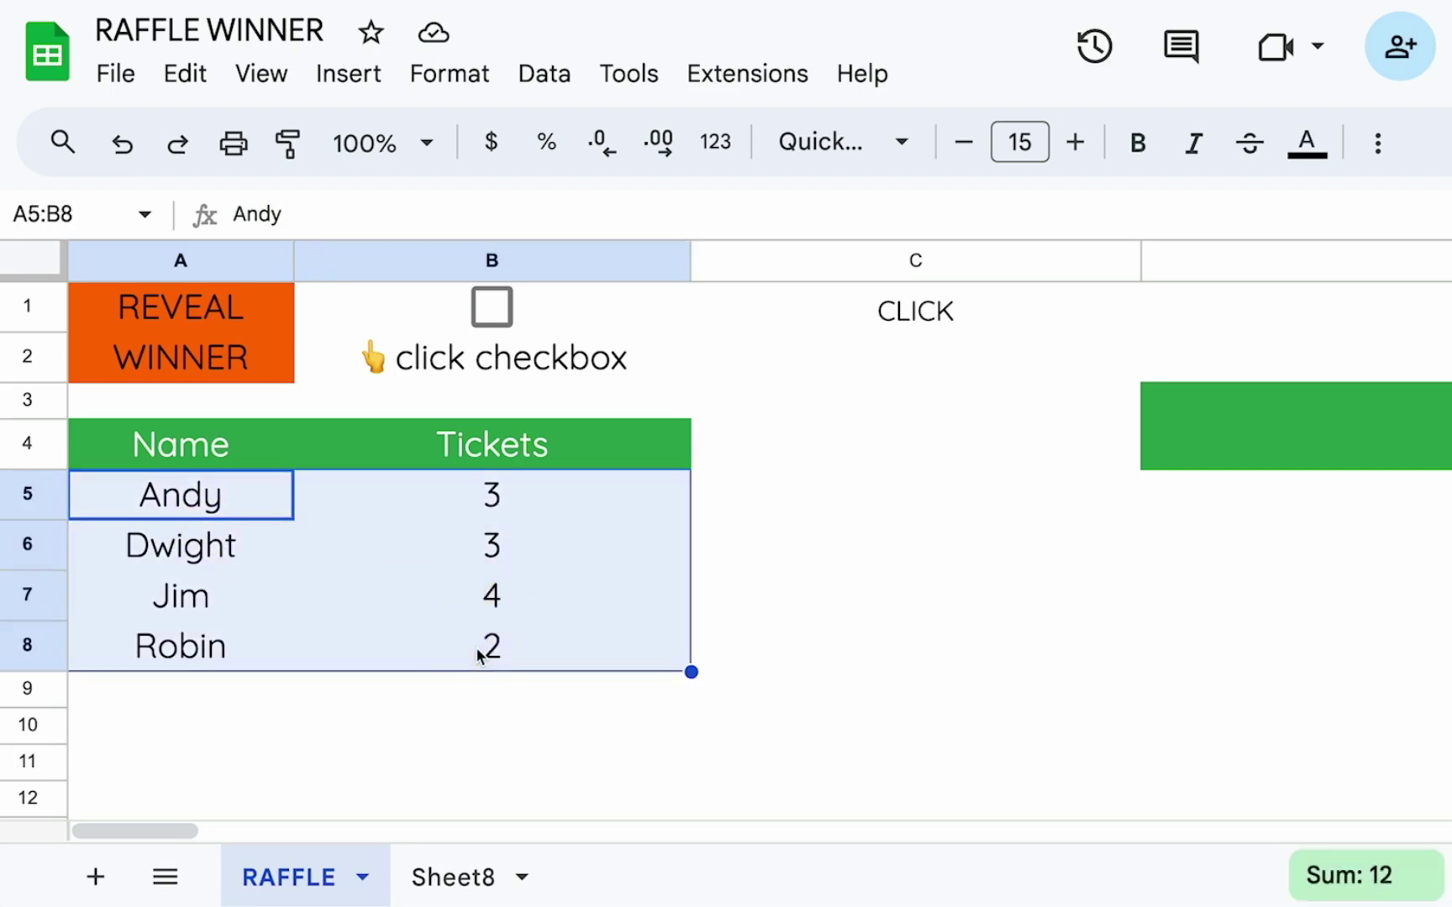